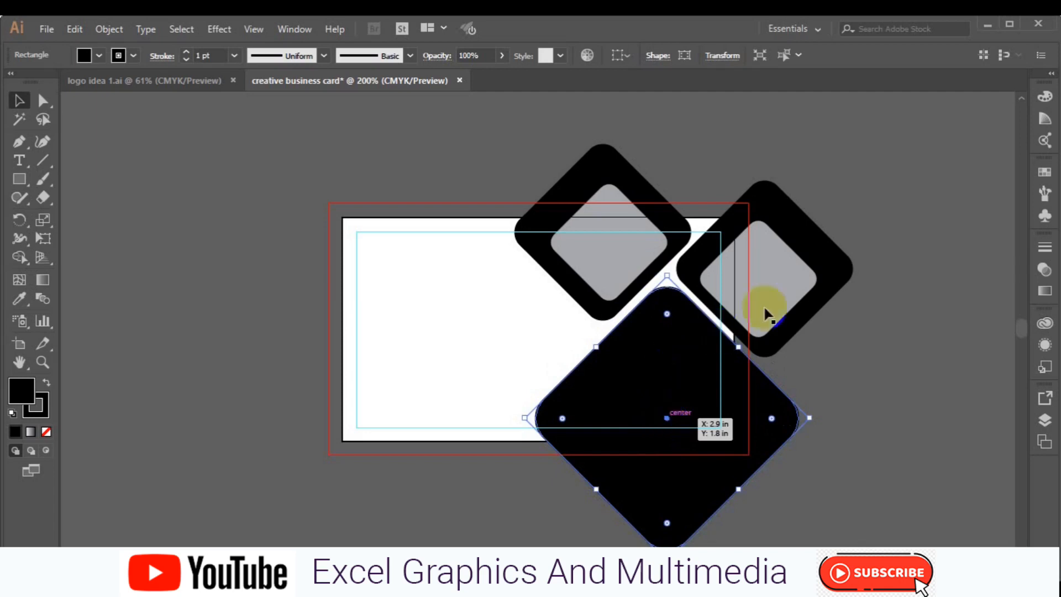
shift+click(597, 282)
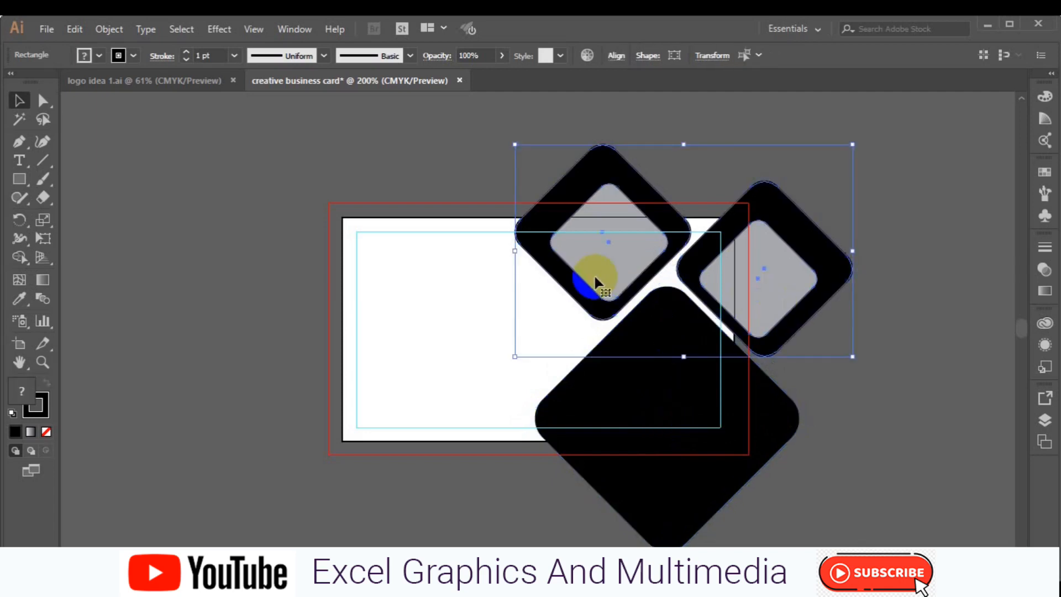
shift+click(619, 353)
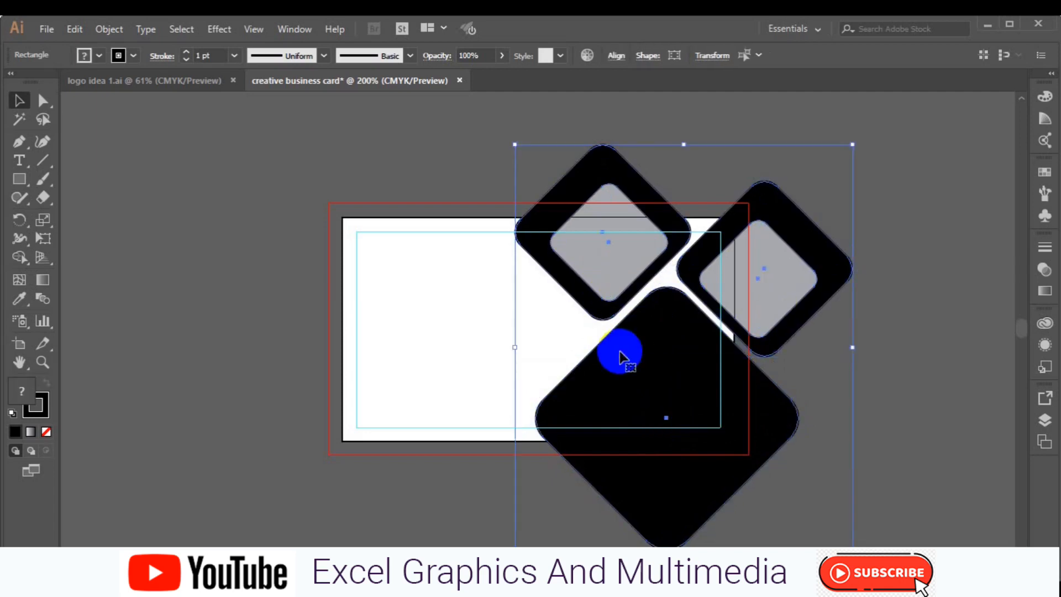
click(623, 61)
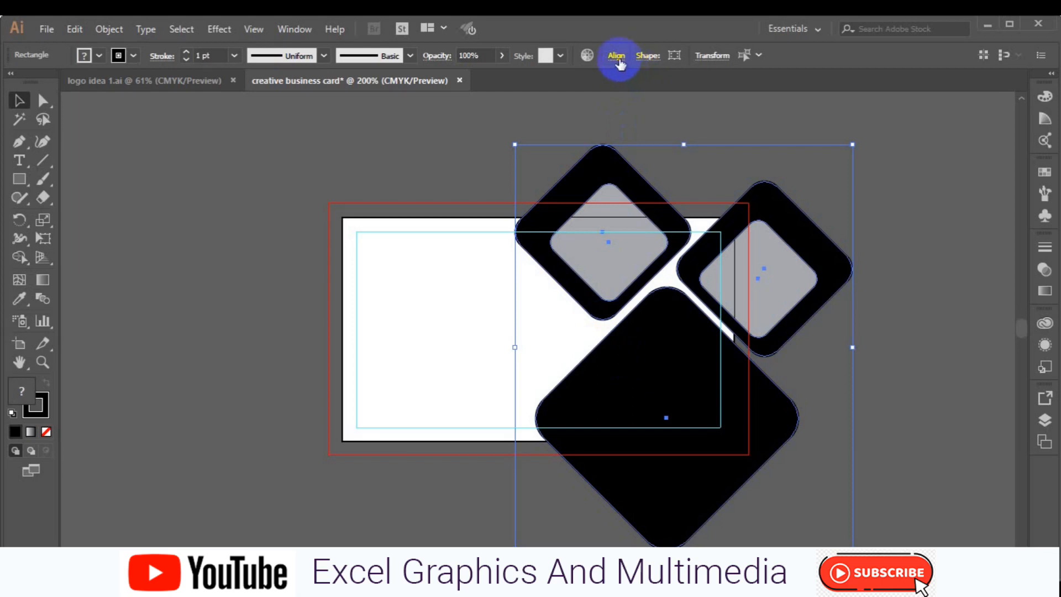
click(620, 59)
click(496, 101)
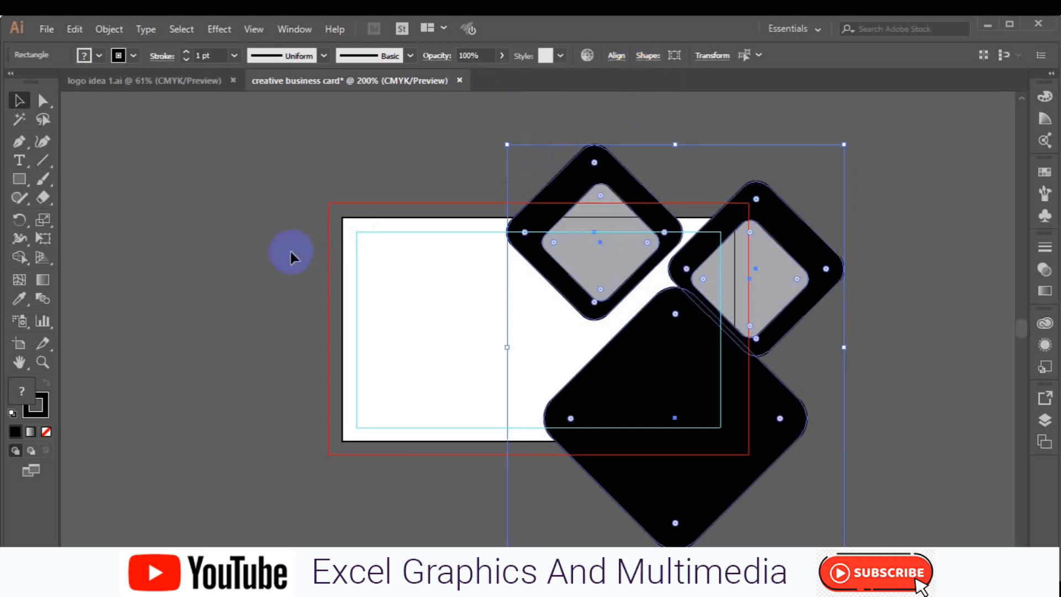
key(ctrl+z)
click(286, 266)
click(666, 377)
drag(662, 377, 664, 378)
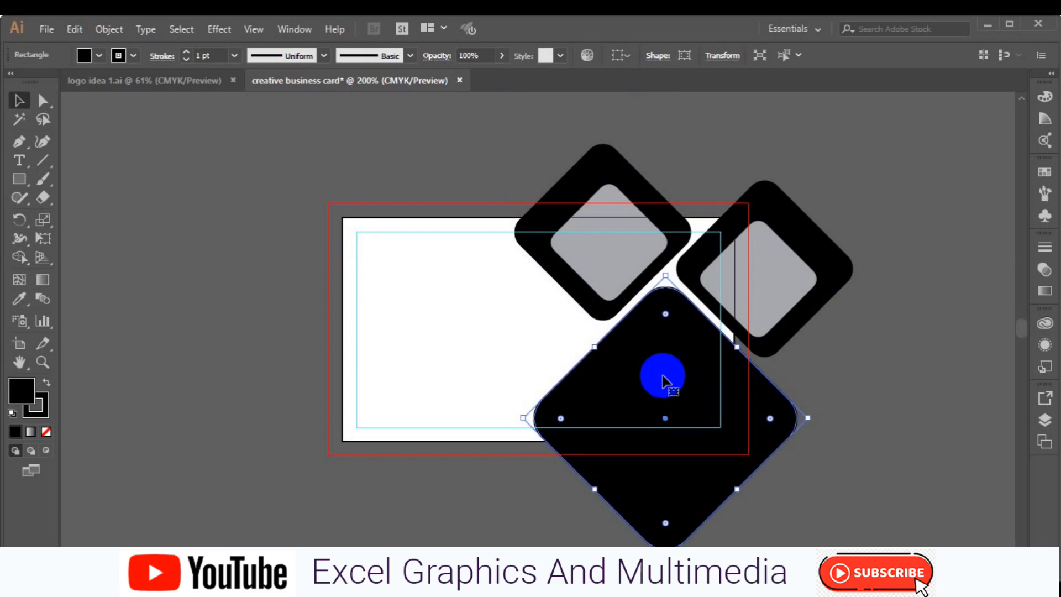
Copy the big black diamond, paste it in place, and scale the copy down slightly.
click(110, 29)
click(76, 29)
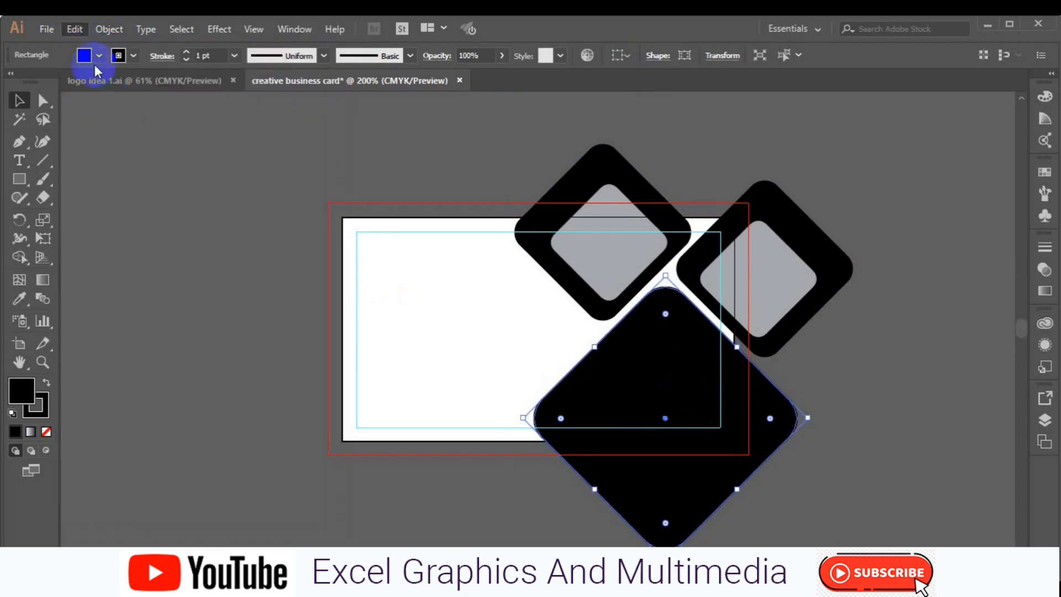
click(76, 29)
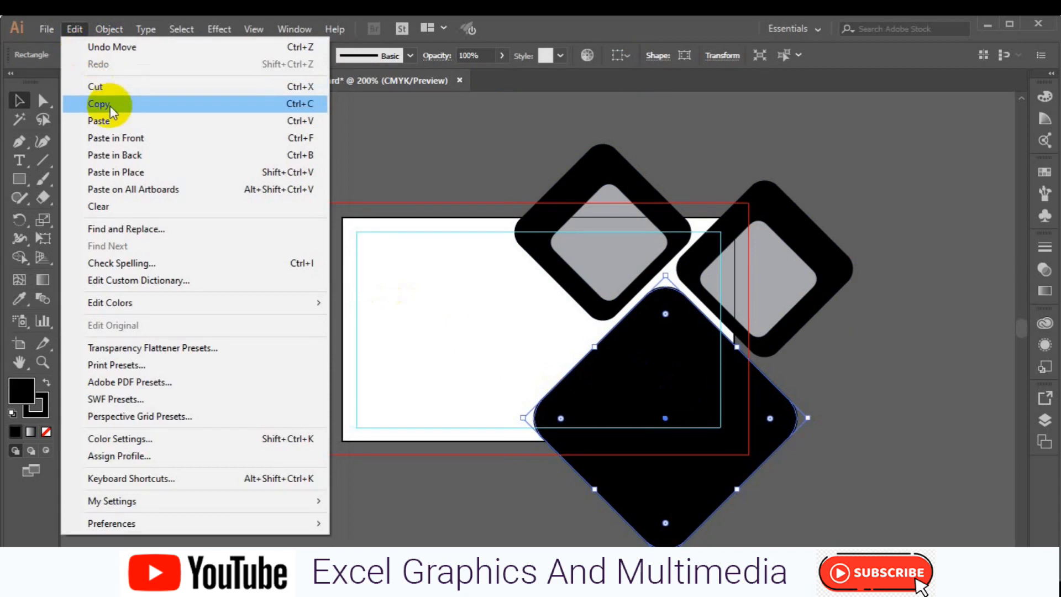
click(136, 172)
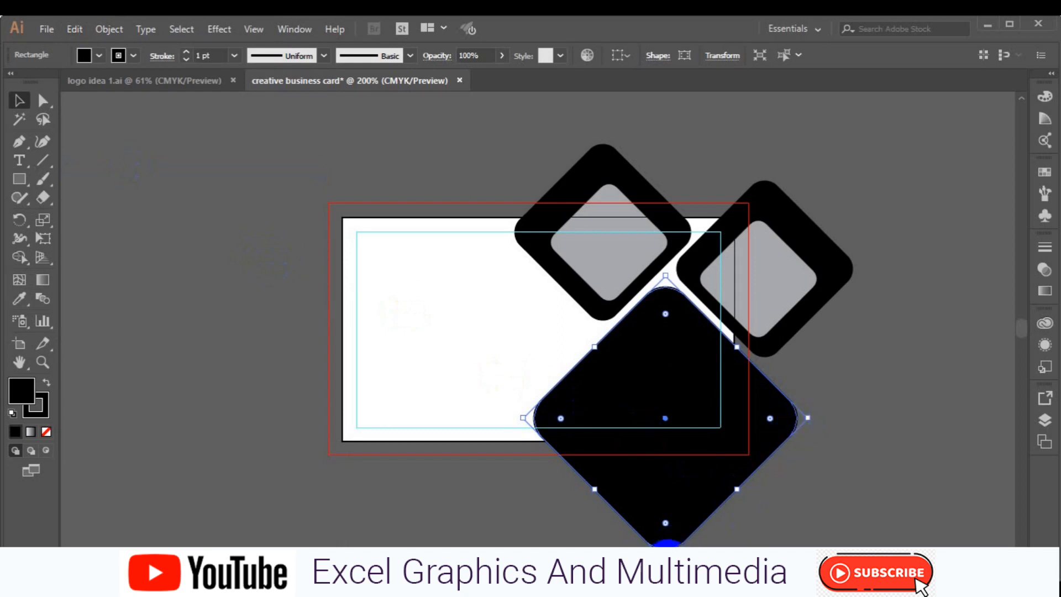
drag(667, 543, 665, 540)
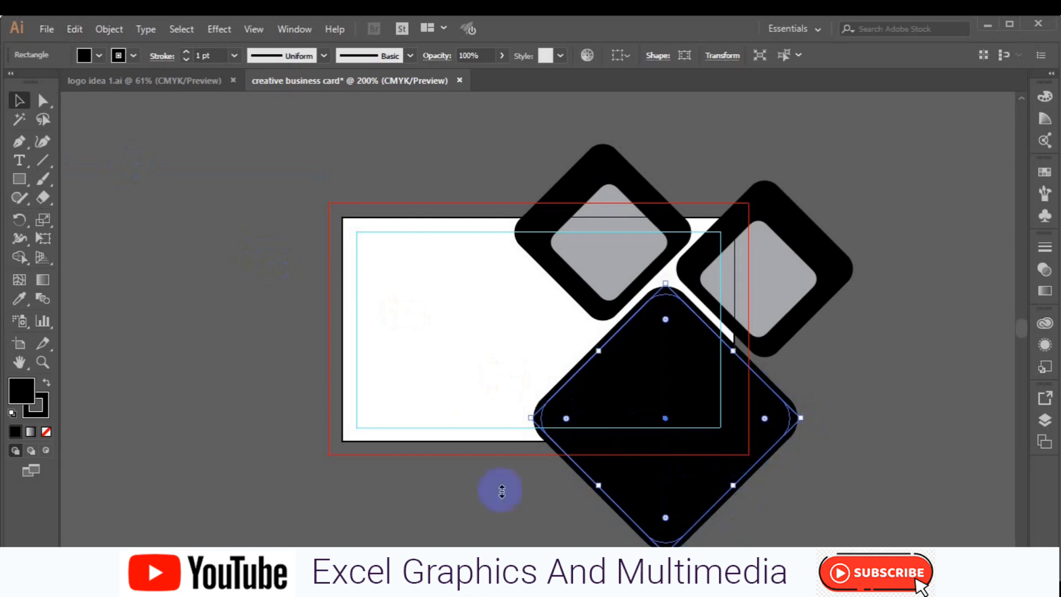
Fill the smaller copy with yellow and set its stroke to None.
click(100, 56)
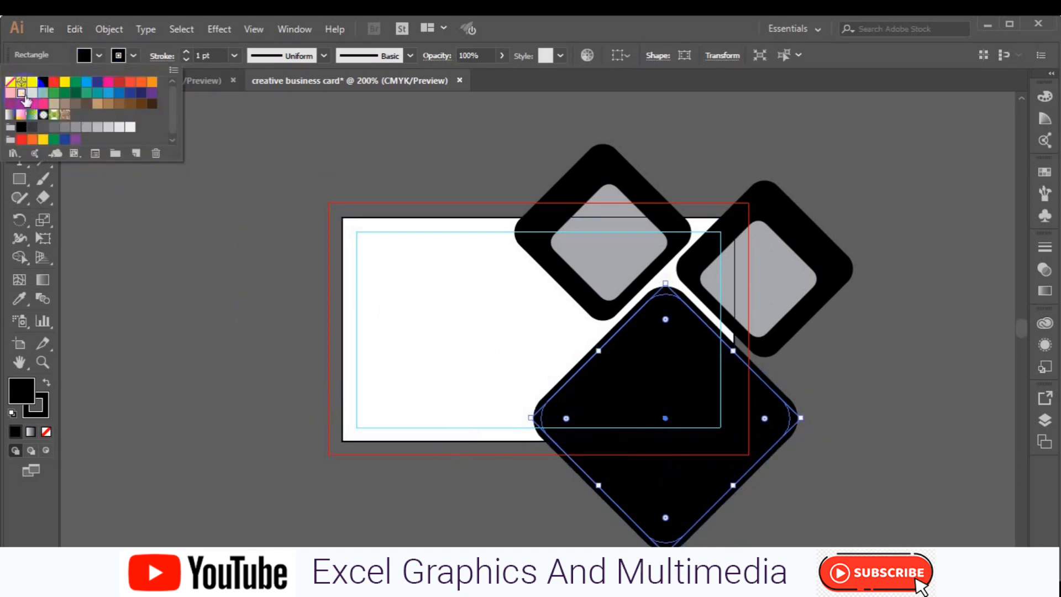
click(21, 93)
click(134, 56)
click(10, 82)
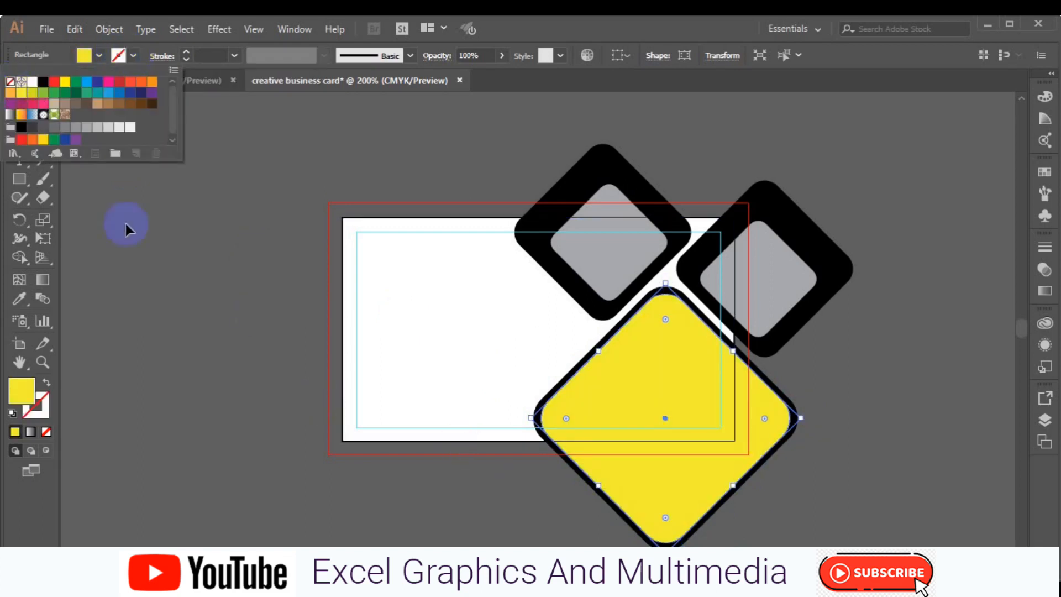
click(344, 356)
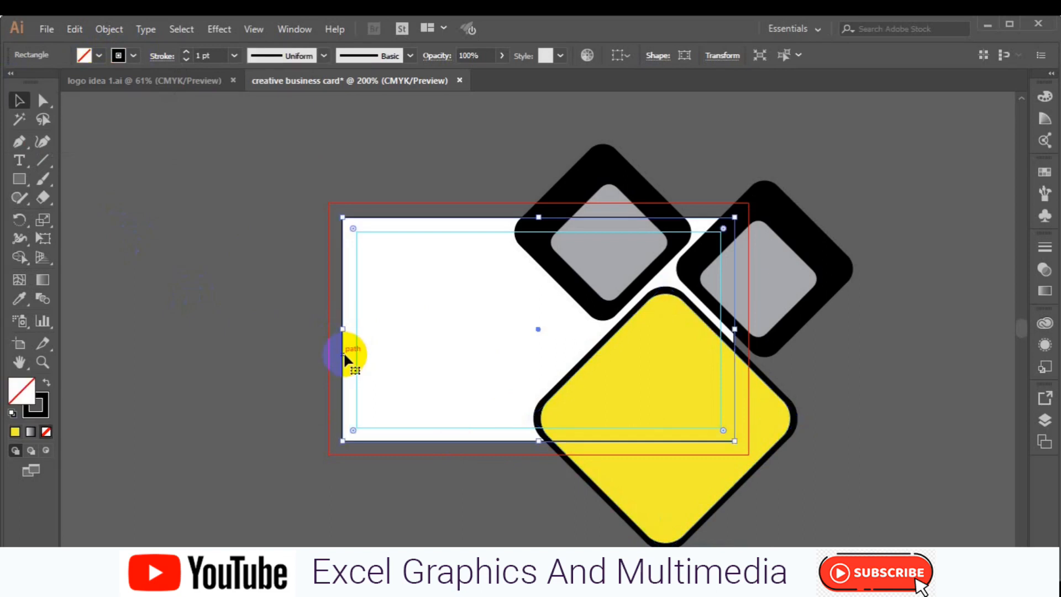
right_click(343, 351)
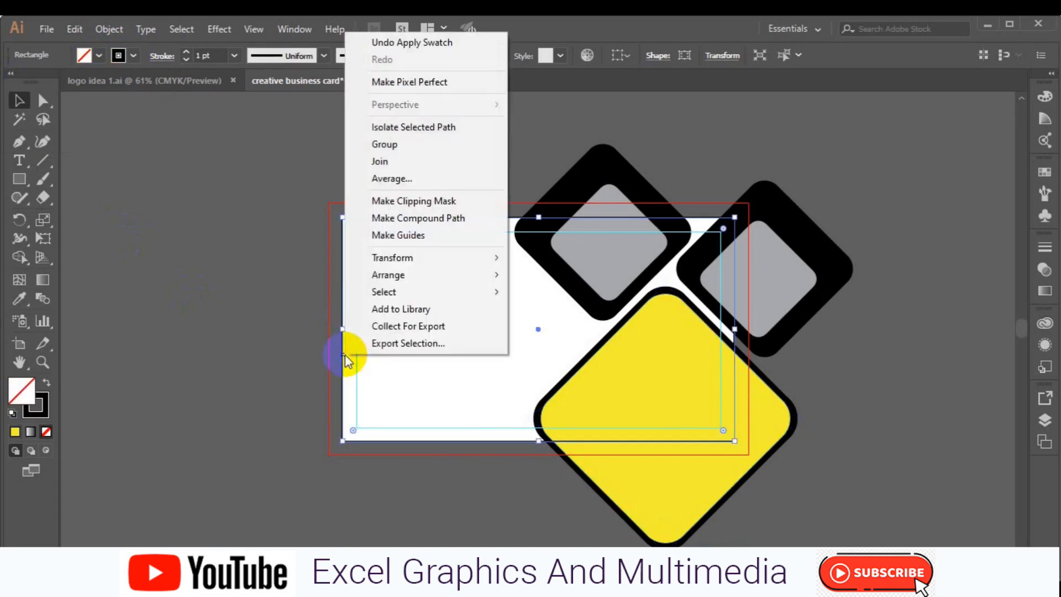
mouse_move(404, 270)
click(558, 276)
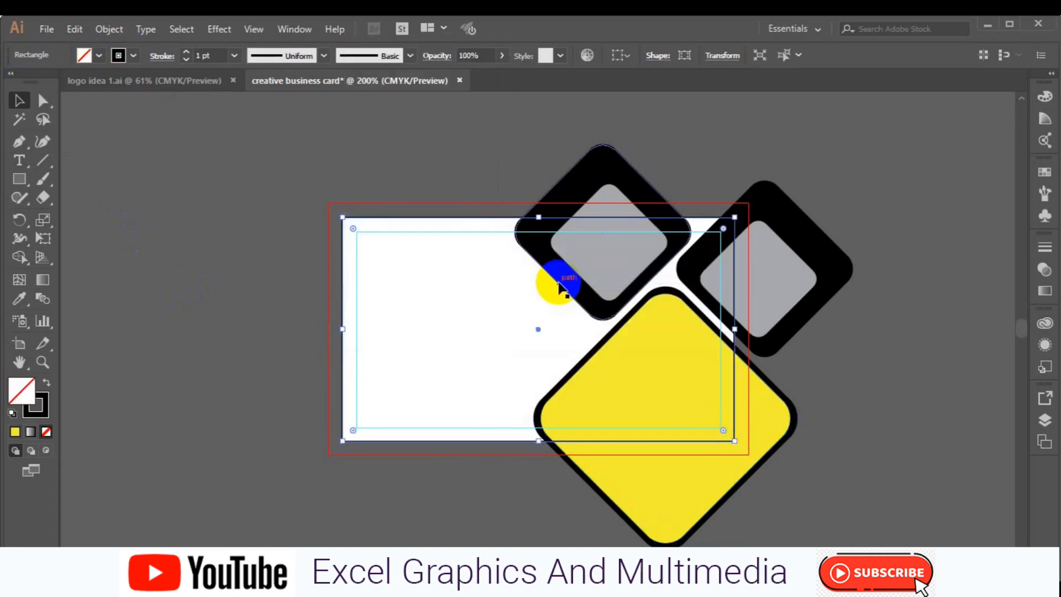
drag(260, 157, 823, 480)
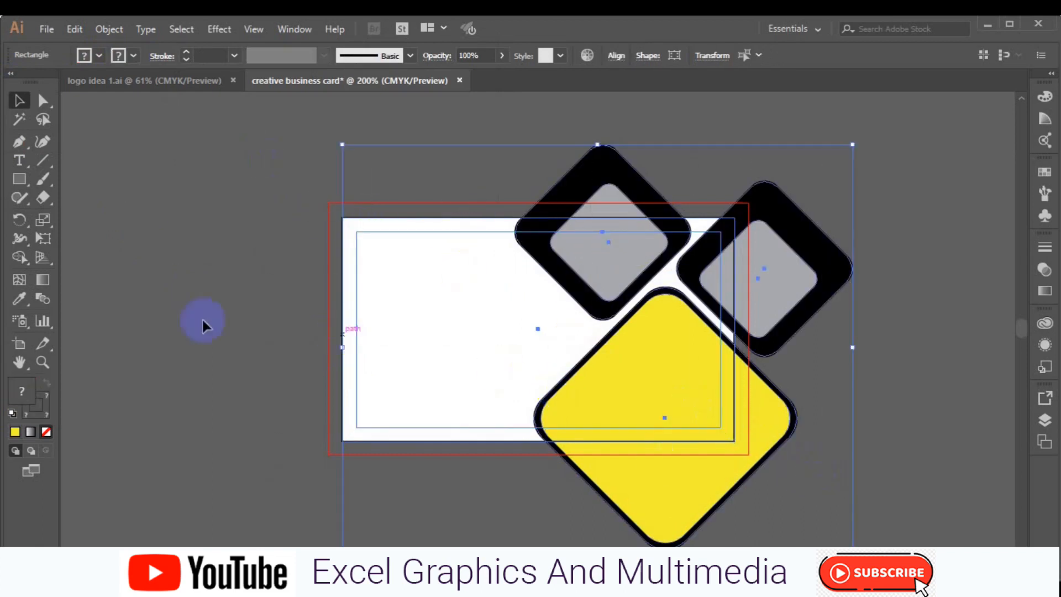
click(19, 257)
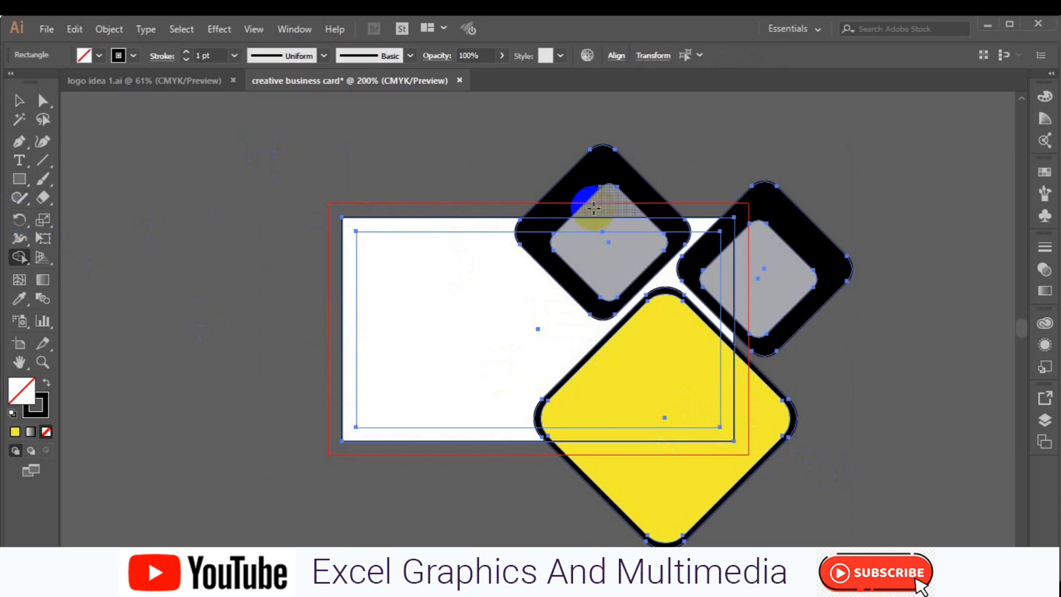
drag(593, 209, 597, 143)
mouse_move(762, 197)
mouse_down()
mouse_move(766, 207)
mouse_move(739, 207)
mouse_move(799, 350)
mouse_move(717, 488)
mouse_up()
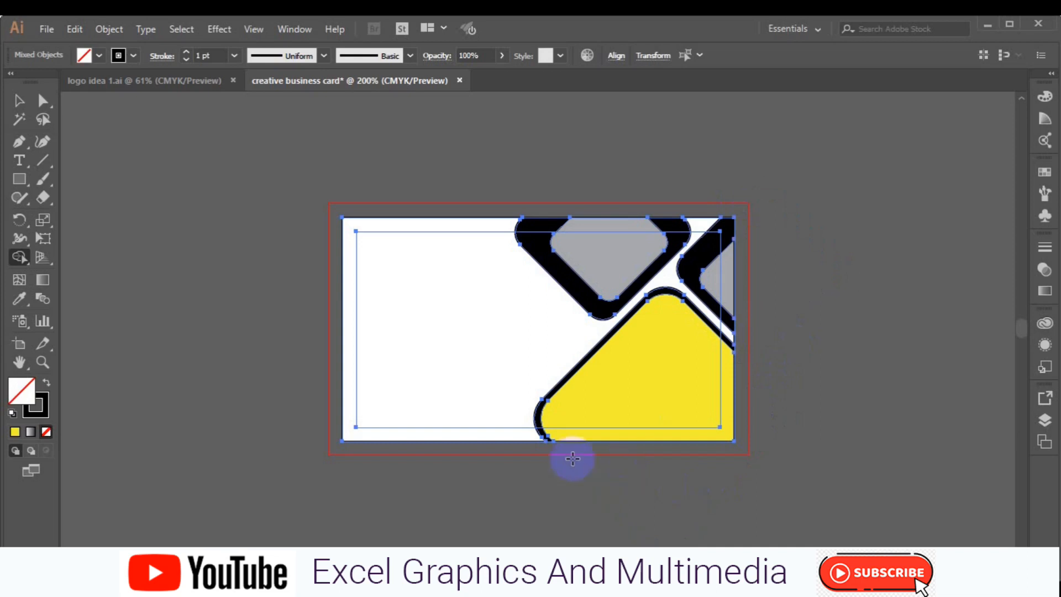
key(ctrl+z)
key(ctrl+z)
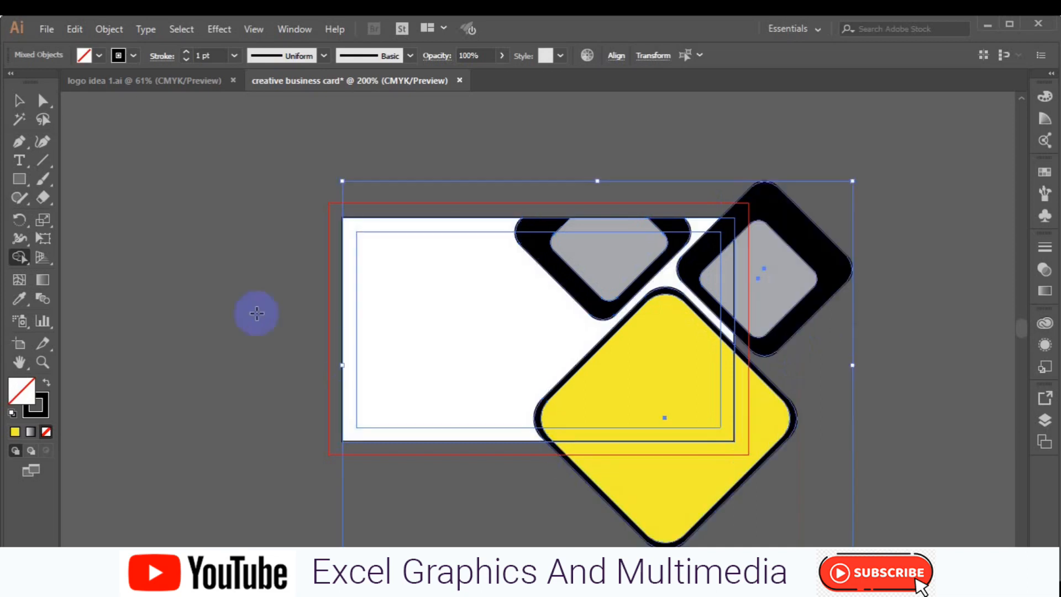
key(ctrl+z)
Select the yellow diamond and paste a copy of it in place.
click(20, 102)
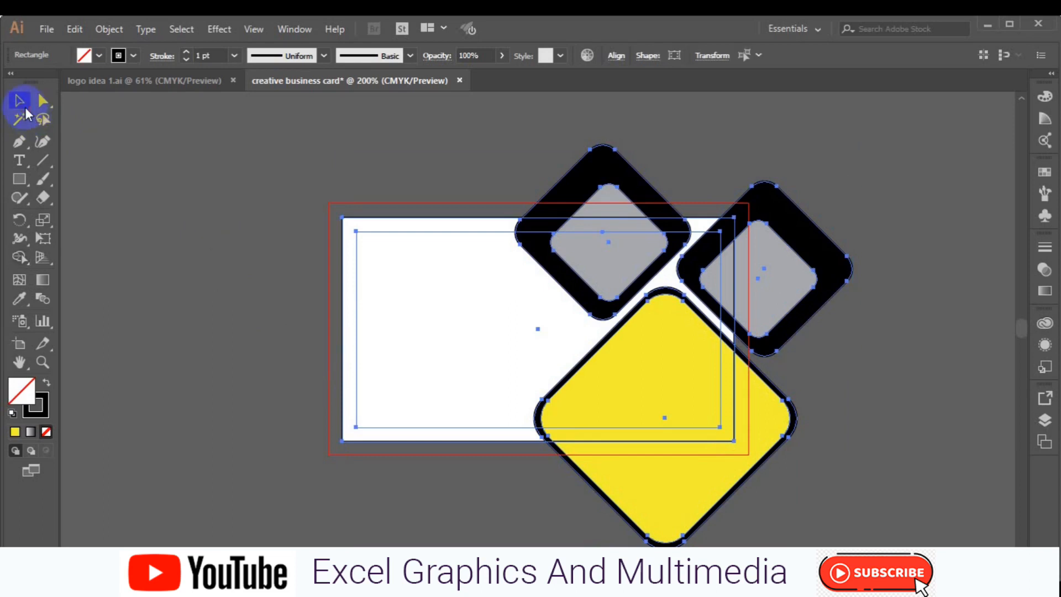
click(365, 390)
click(631, 397)
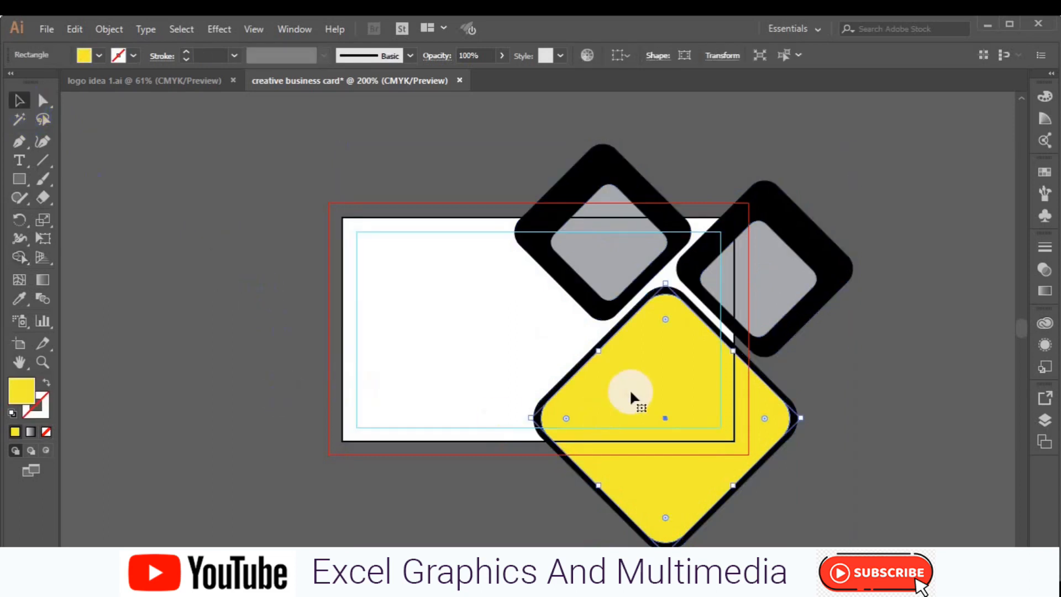
click(76, 32)
click(103, 99)
click(80, 38)
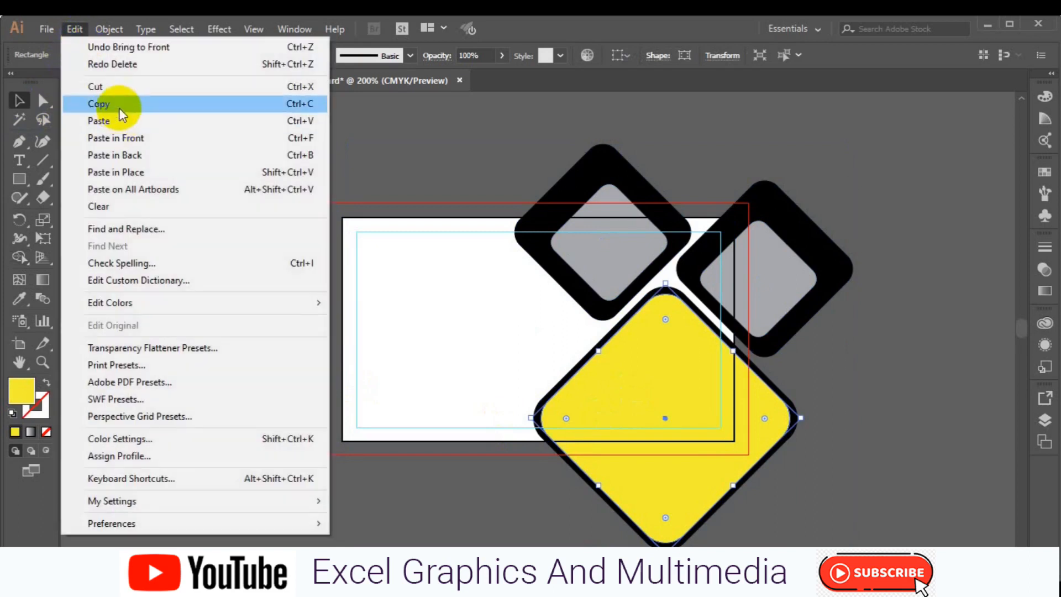
click(124, 169)
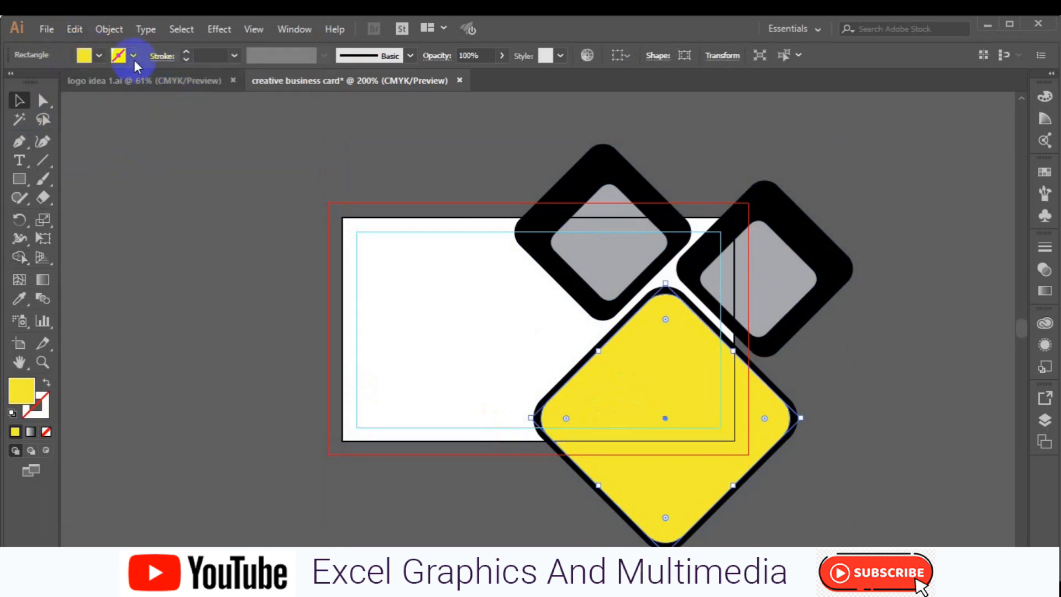
Give the copy a green outline with no fill and drag it up over the top diamonds.
click(84, 55)
click(77, 81)
click(100, 55)
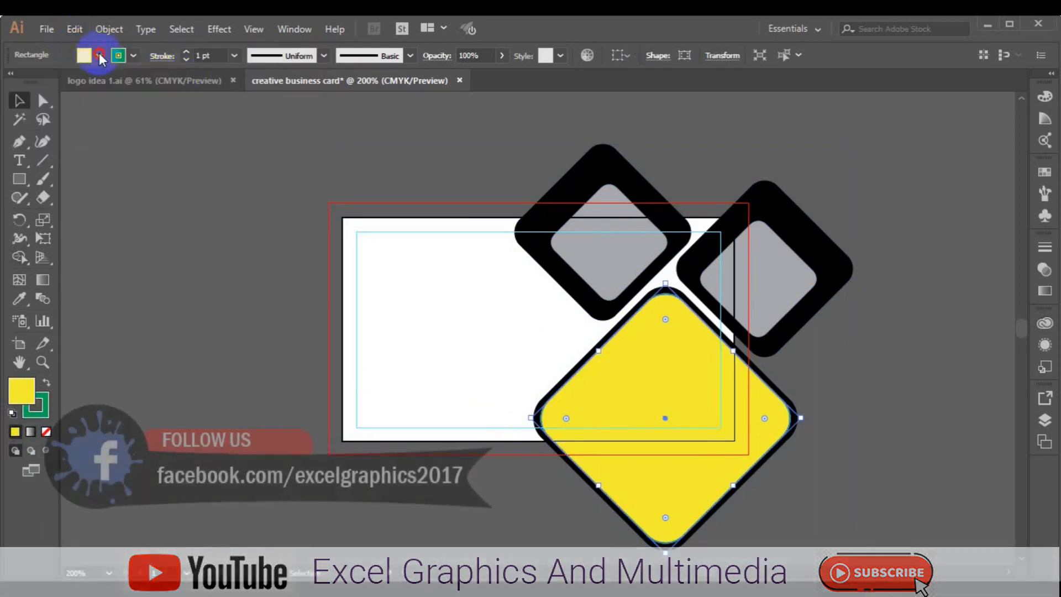
click(11, 83)
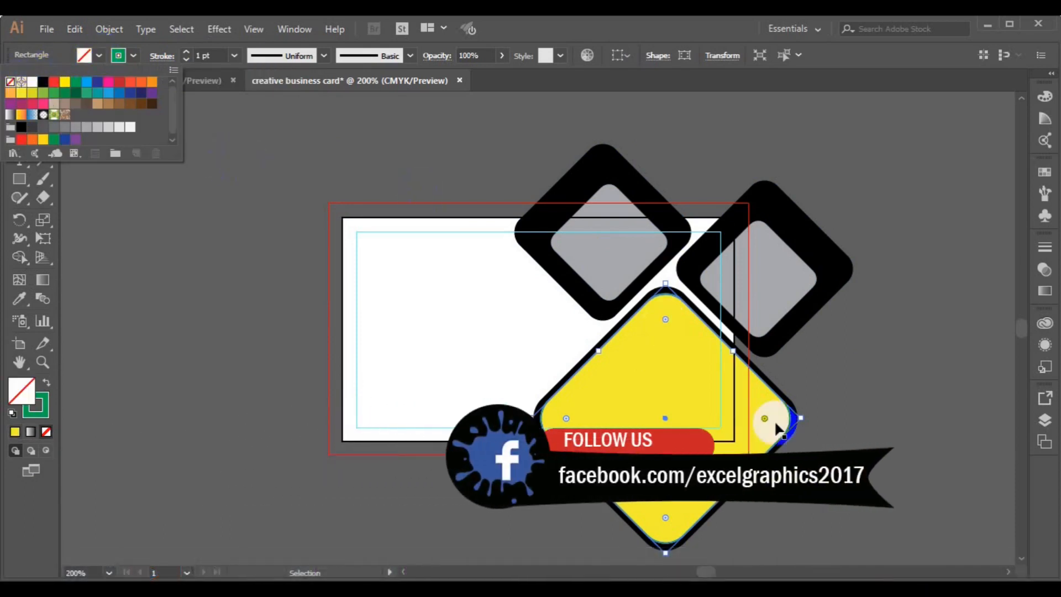
click(664, 326)
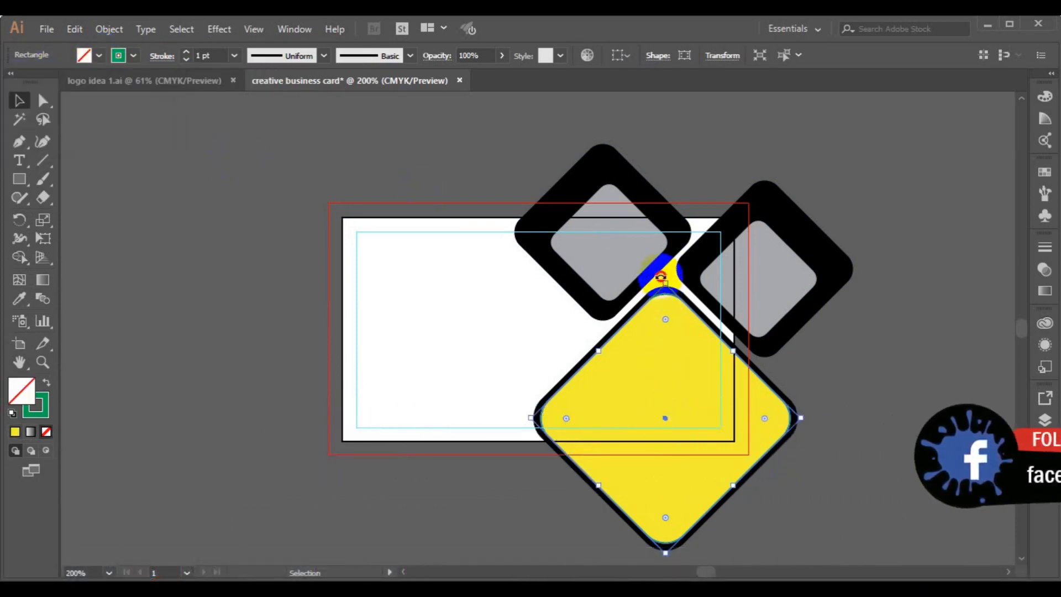
drag(663, 412, 644, 221)
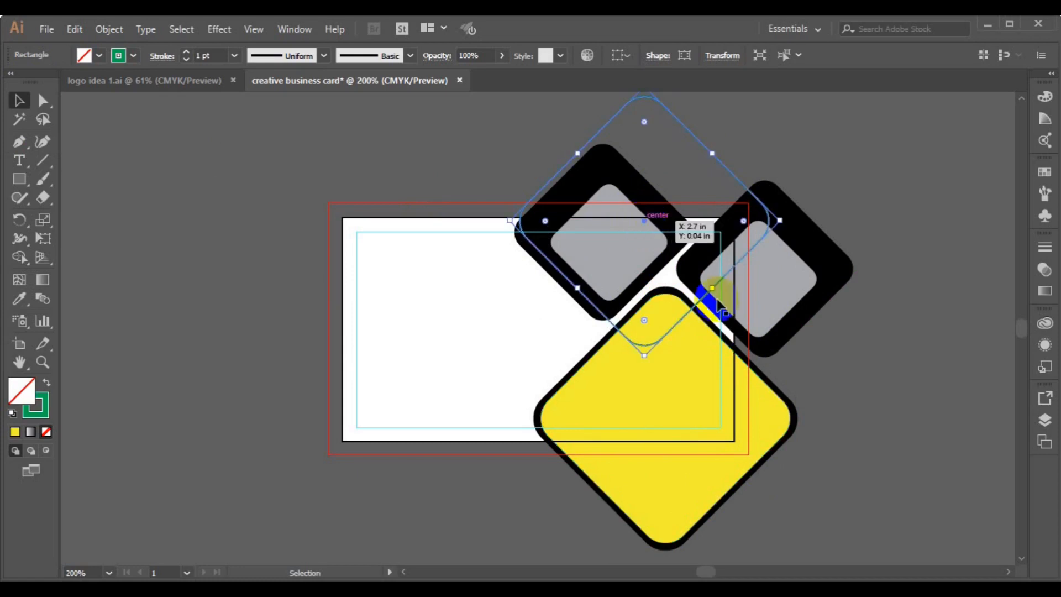
Bring the white card rectangle to the front of the stacking order.
click(381, 381)
click(343, 389)
right_click(343, 388)
mouse_move(422, 310)
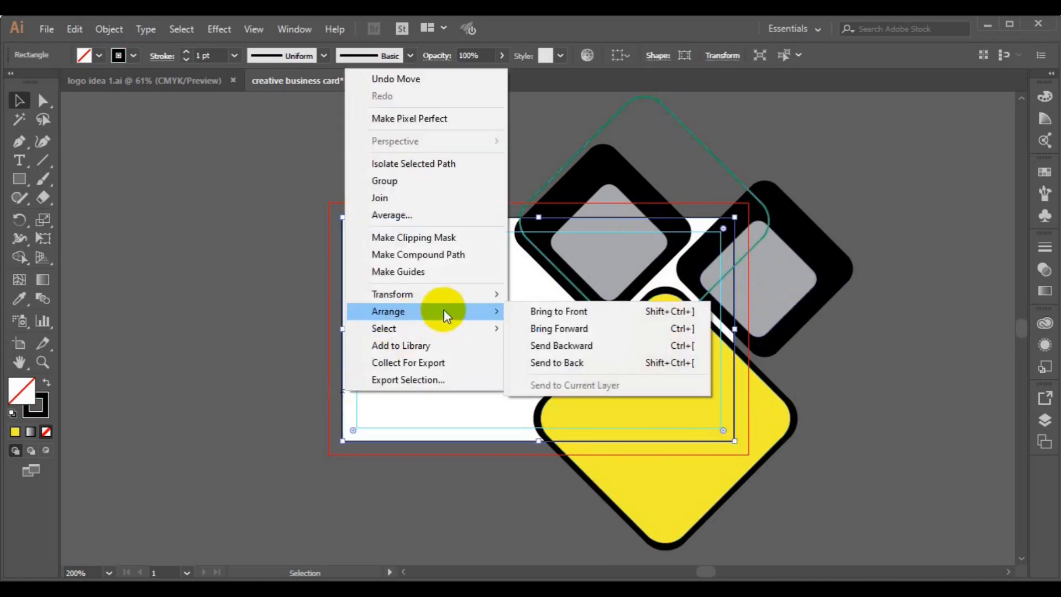
click(547, 307)
Use Shape Builder to merge the diamond regions and delete the tip past the card's top-right corner.
click(217, 155)
drag(552, 339, 763, 473)
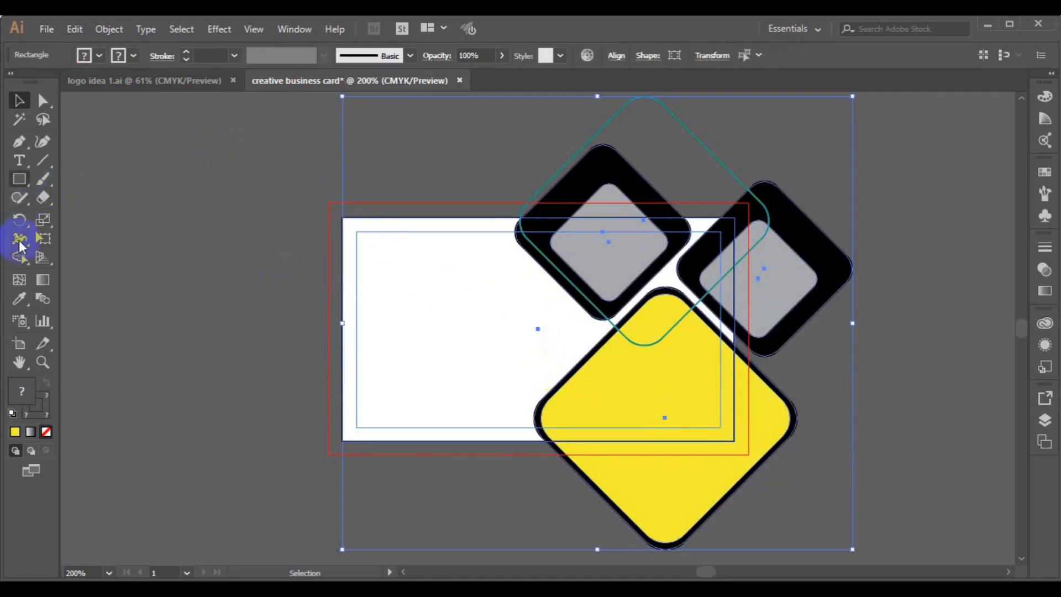
click(19, 257)
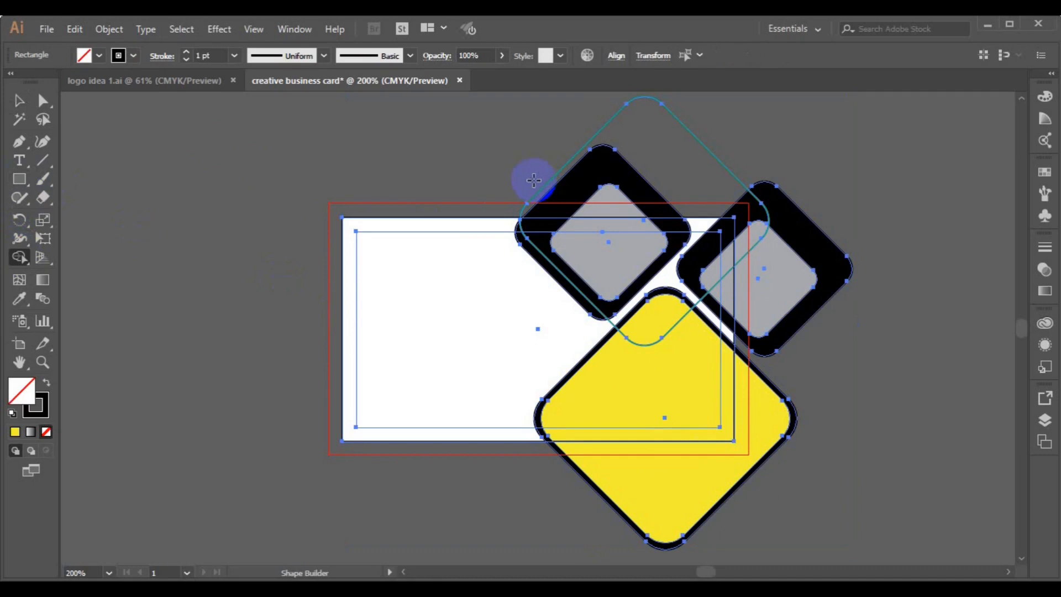
mouse_move(534, 179)
mouse_down()
mouse_move(782, 186)
mouse_move(797, 204)
mouse_move(784, 314)
mouse_move(751, 427)
mouse_move(726, 459)
mouse_up()
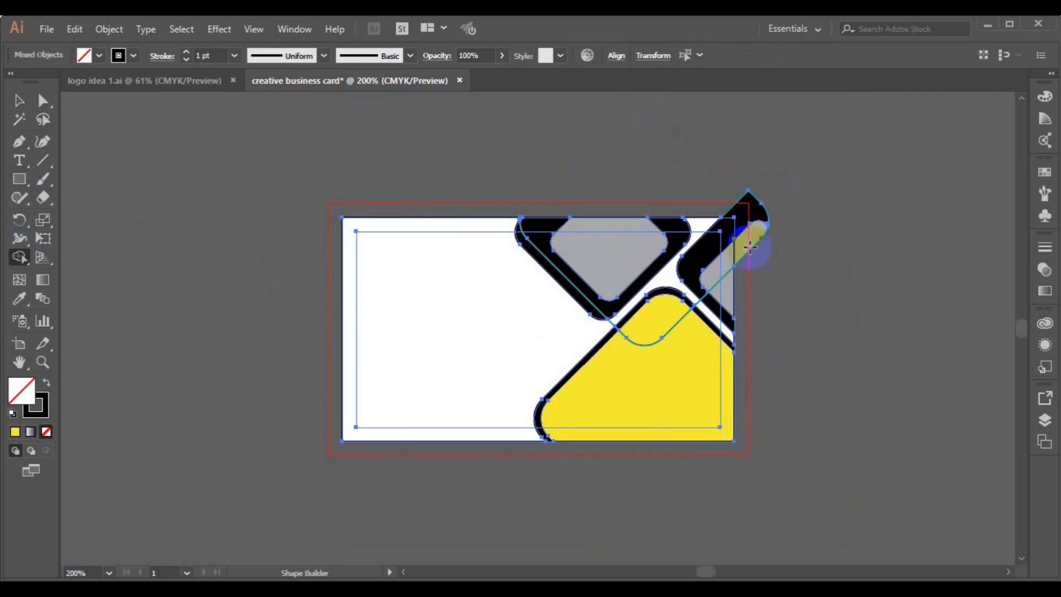
drag(737, 200, 769, 262)
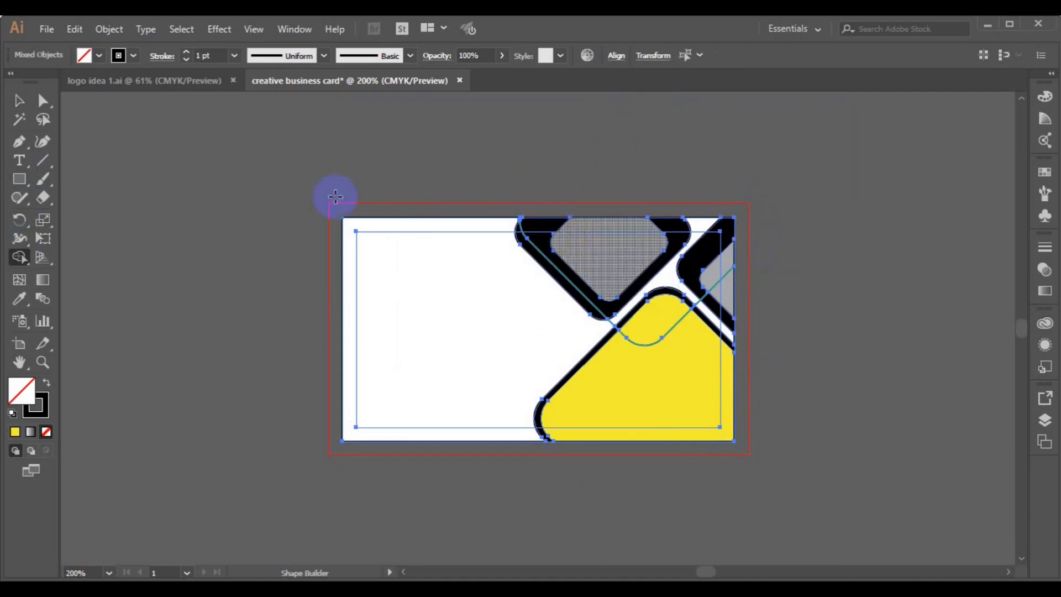
click(22, 104)
click(453, 348)
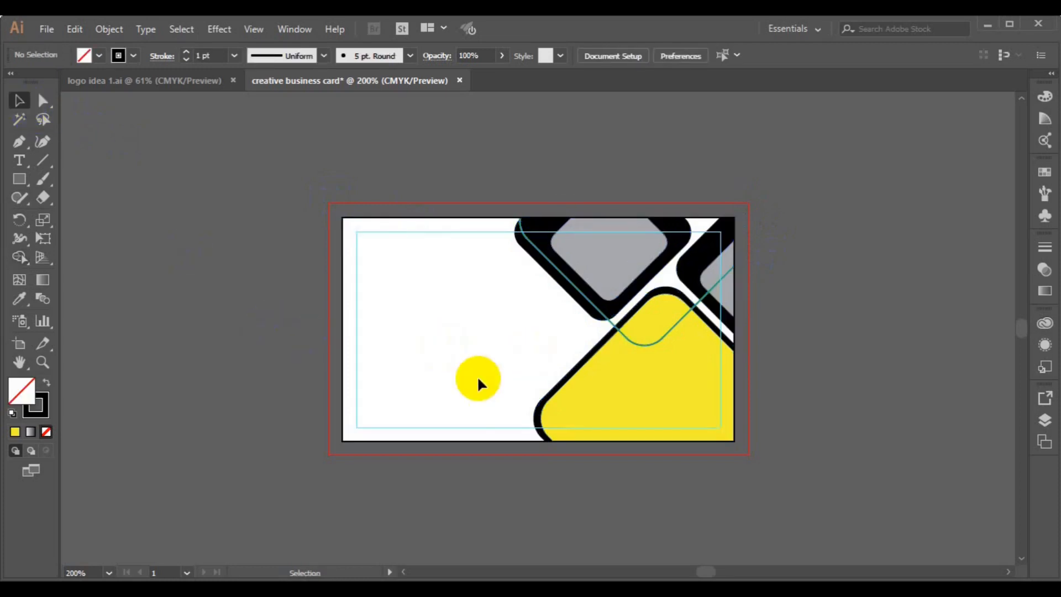
Fill the card background rectangle with a brown swatch and send it to the back.
click(612, 350)
click(270, 336)
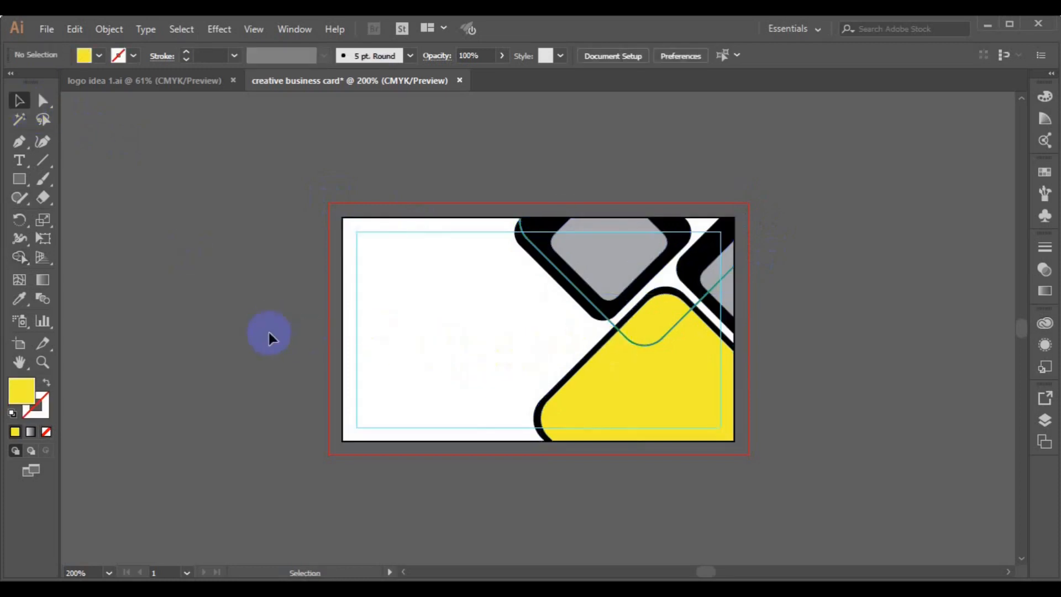
click(343, 364)
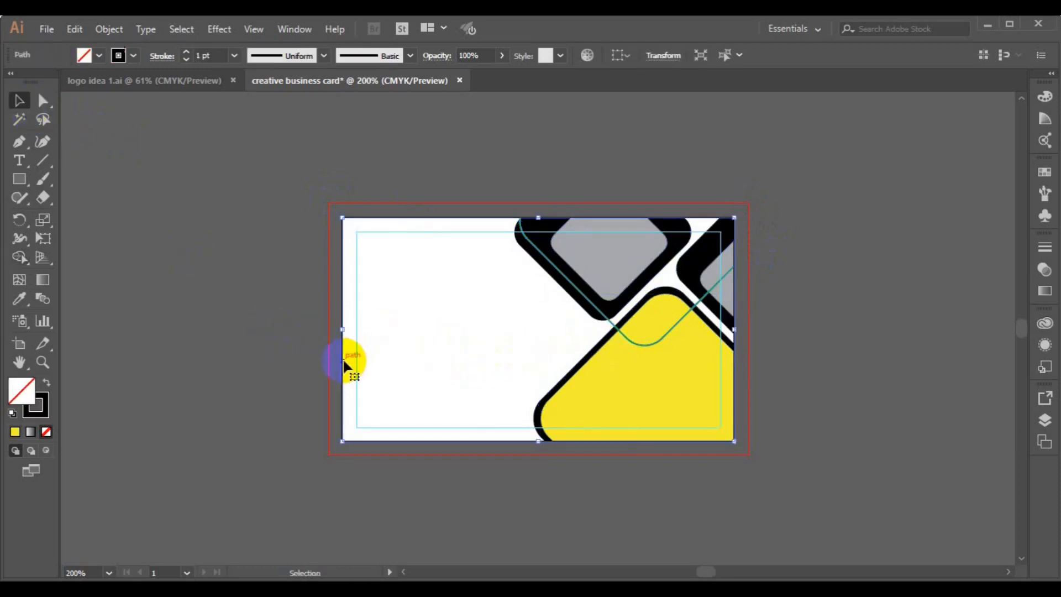
click(99, 56)
click(142, 104)
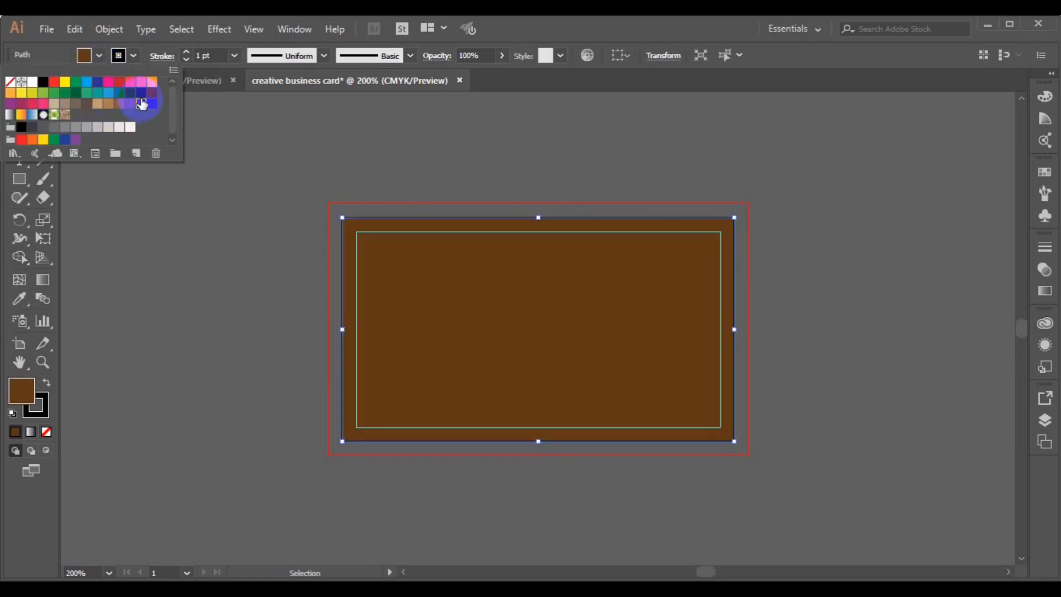
click(264, 224)
right_click(456, 361)
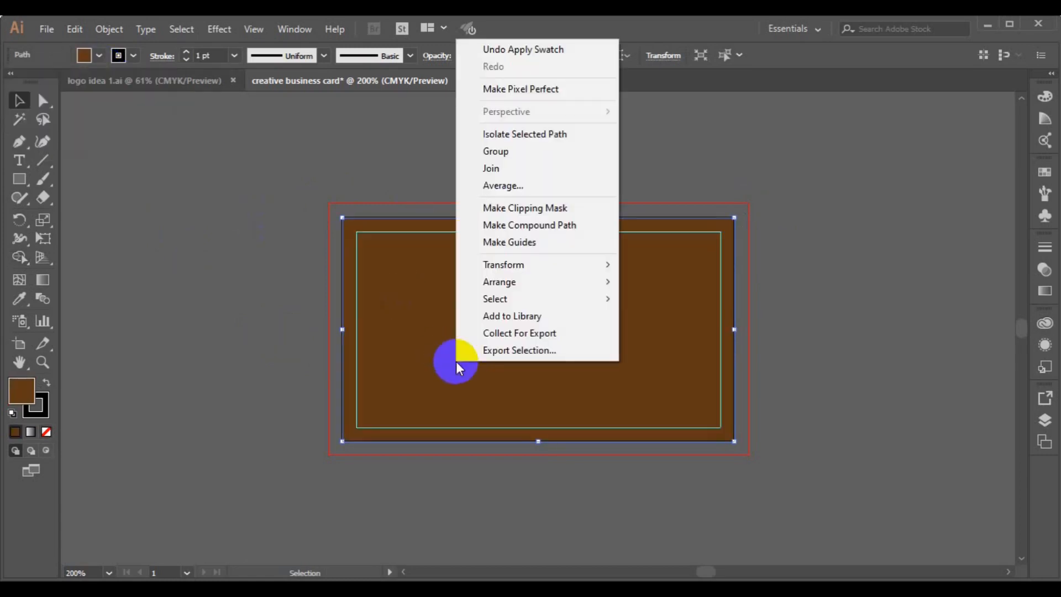
mouse_move(536, 282)
click(666, 333)
Change the background fill to near-black navy 010411 in the Color Picker.
click(350, 324)
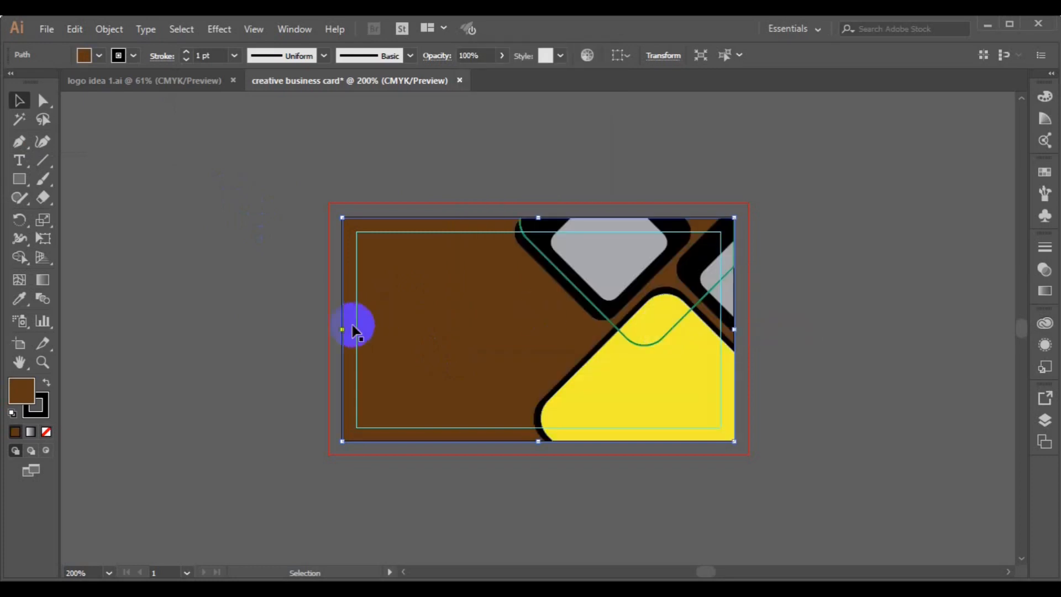
click(20, 394)
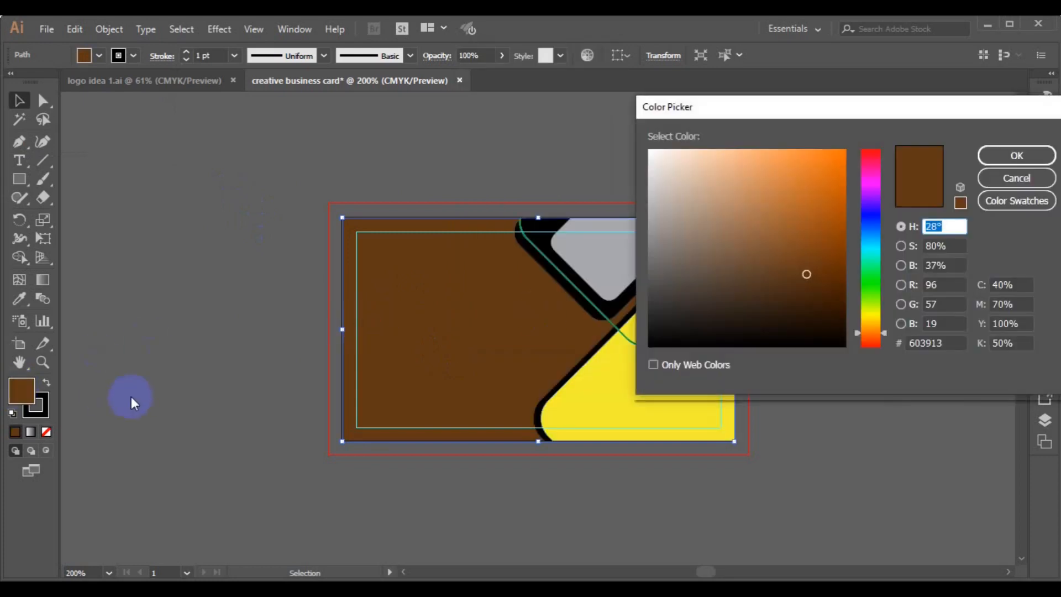
click(872, 237)
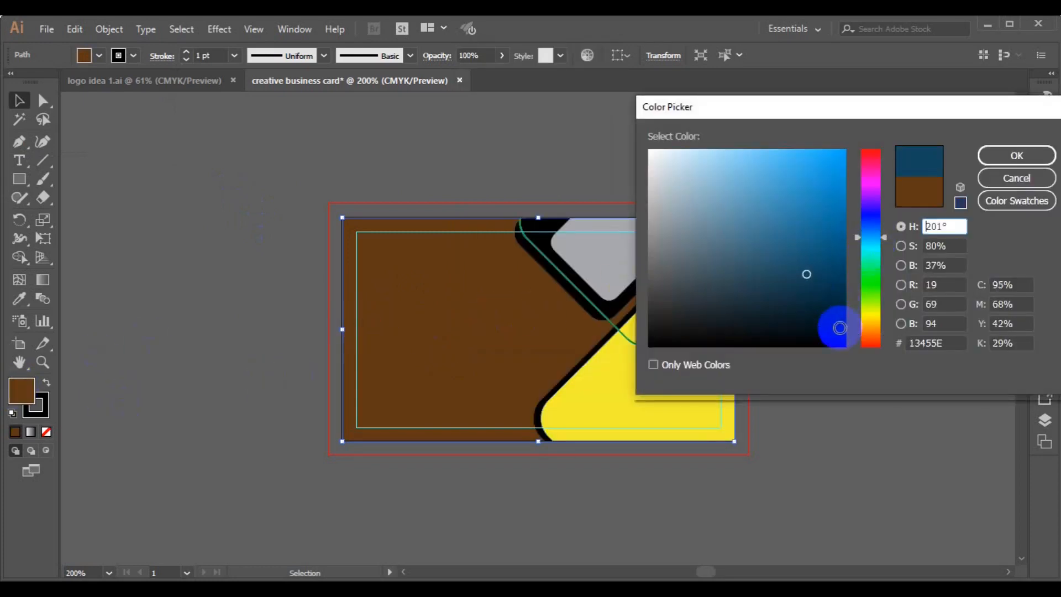
click(840, 328)
click(880, 231)
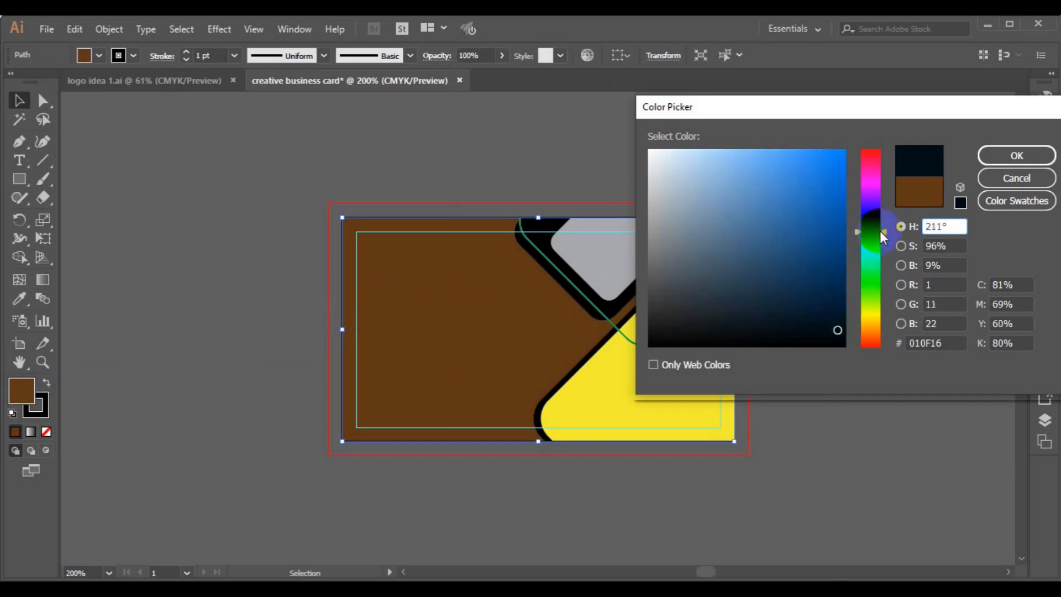
click(877, 221)
click(841, 332)
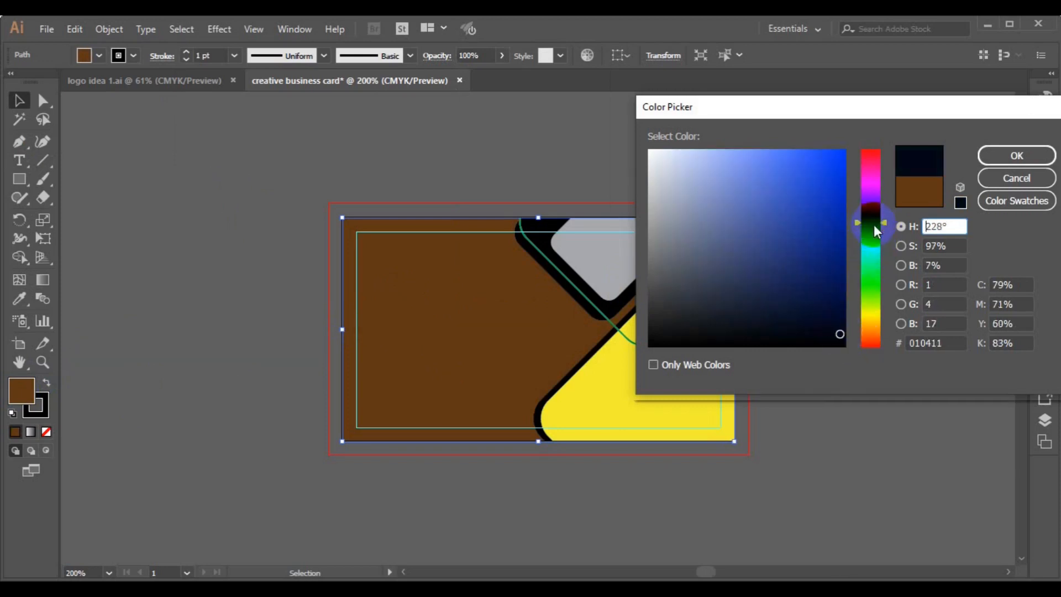
click(874, 226)
click(998, 155)
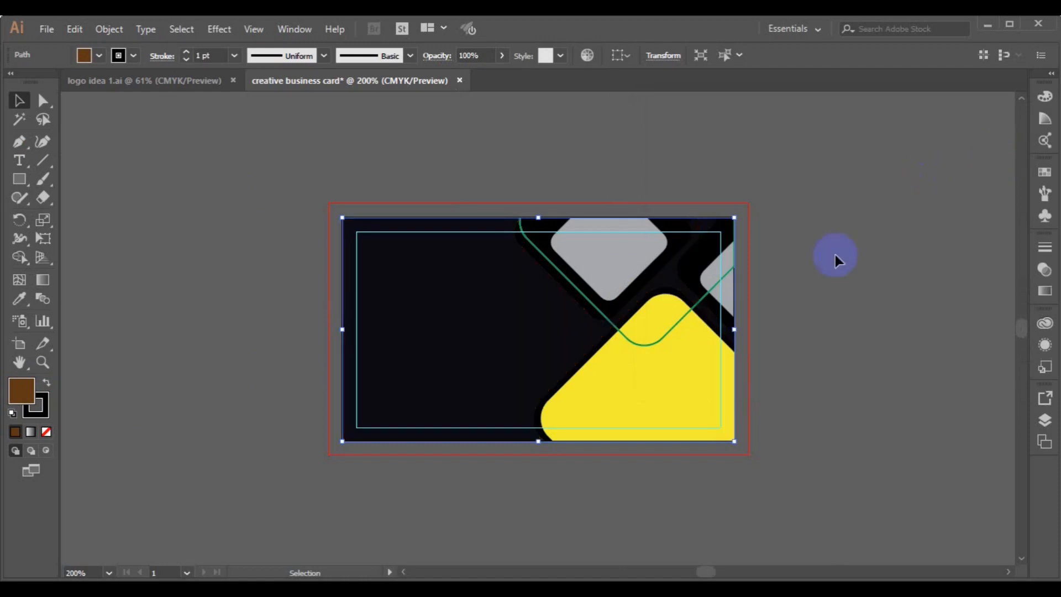
Recolour the curved green line white and thicken its stroke to 2 pt.
click(811, 287)
click(613, 325)
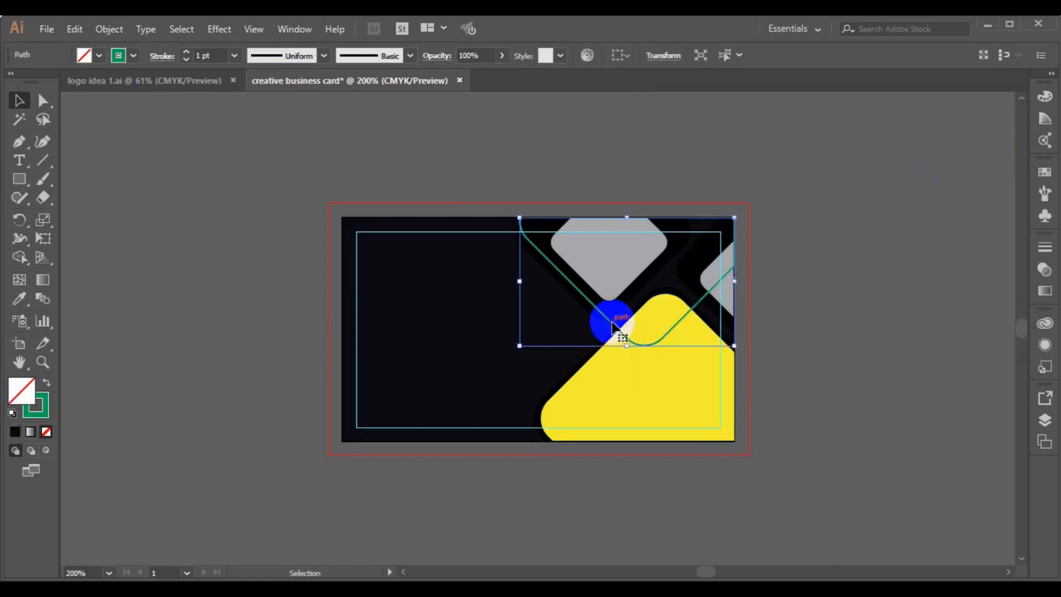
click(134, 57)
click(32, 82)
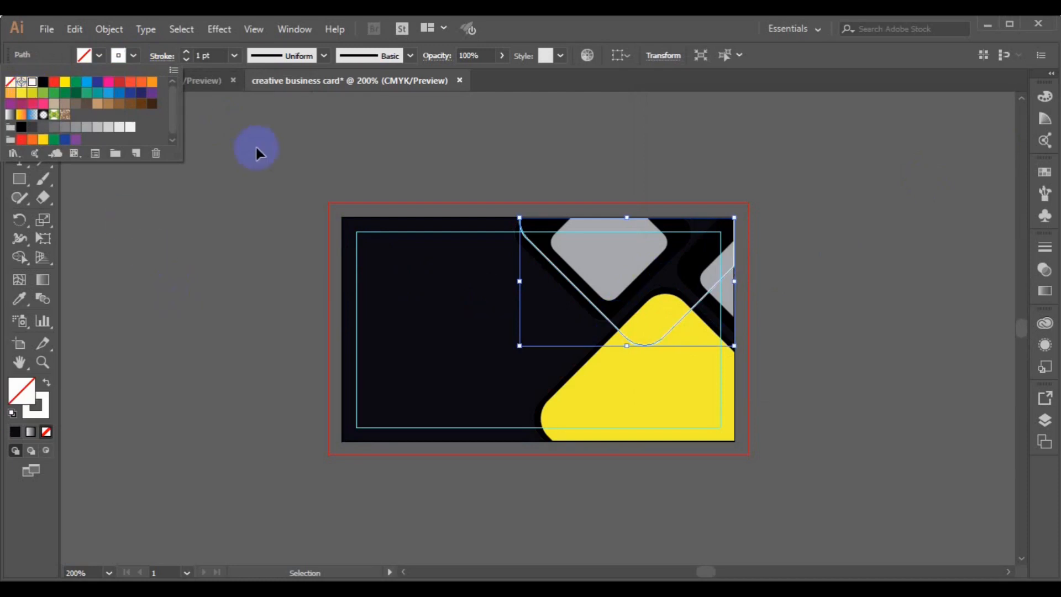
click(187, 52)
click(187, 52)
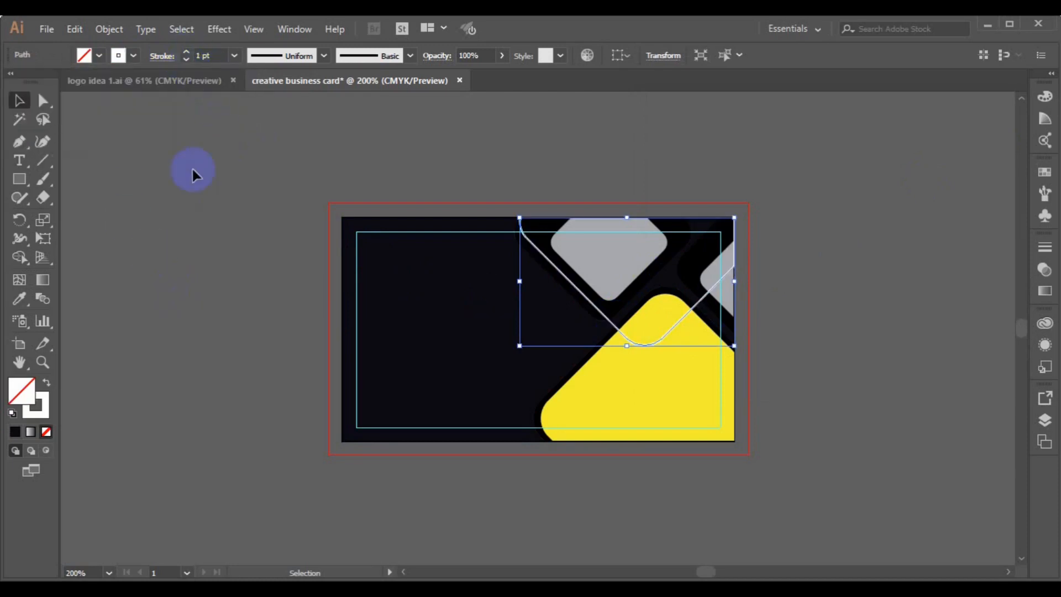
click(257, 277)
click(695, 276)
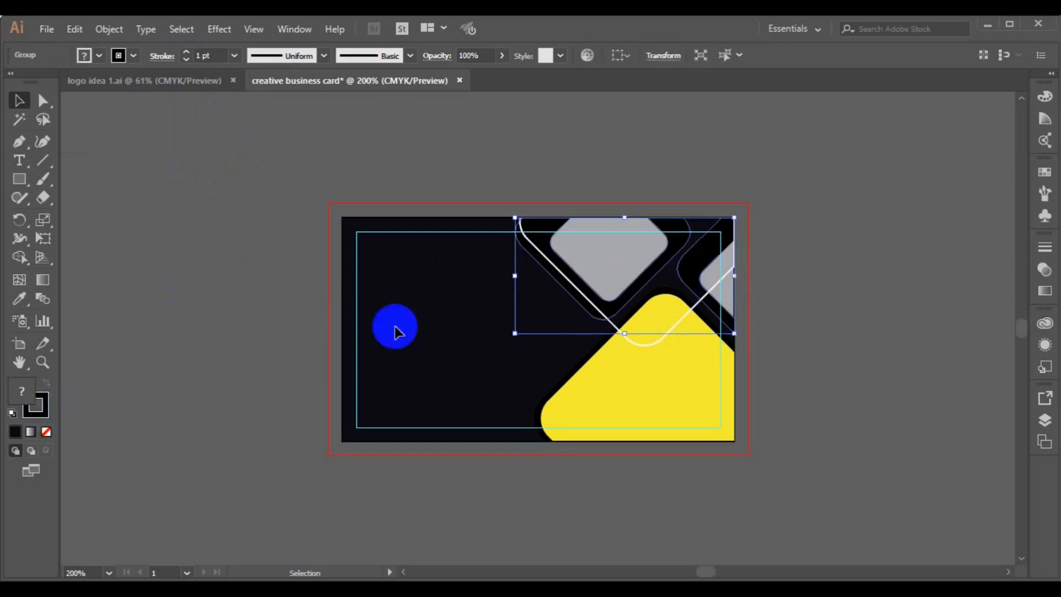
Ungroup the line artwork group.
click(811, 254)
click(621, 282)
click(109, 30)
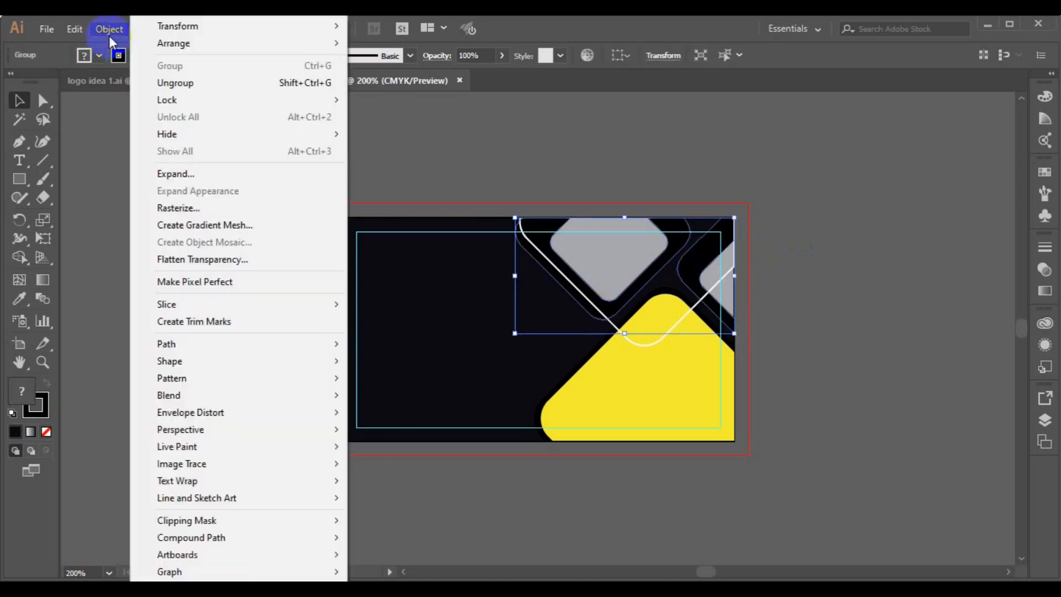
click(201, 82)
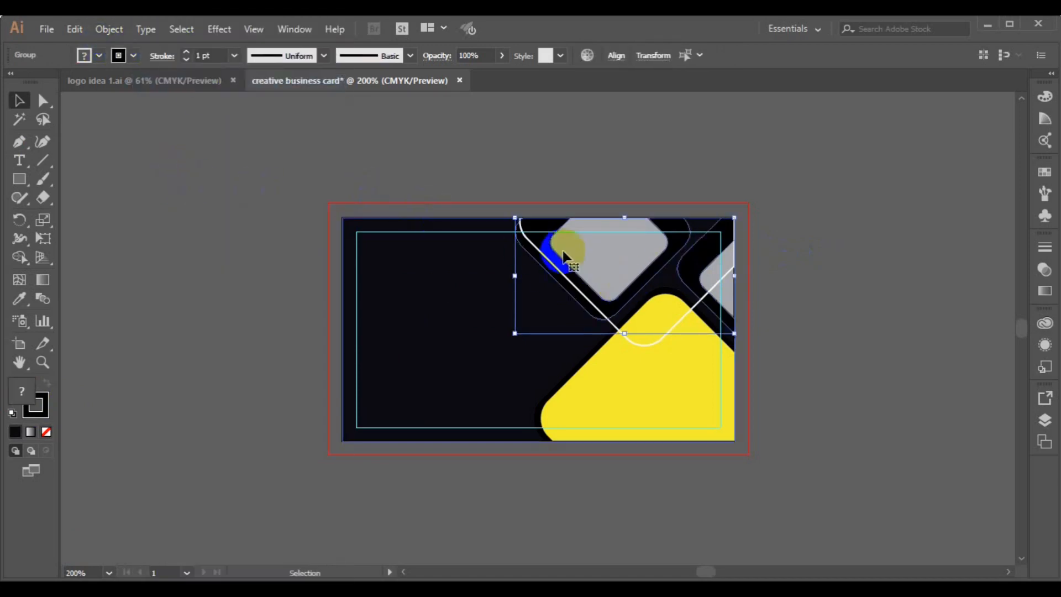
Zoom to 300% and ungroup the grey diamond group, undoing an accidental rotation.
click(511, 249)
drag(512, 250, 552, 307)
key(ctrl+plus)
click(439, 450)
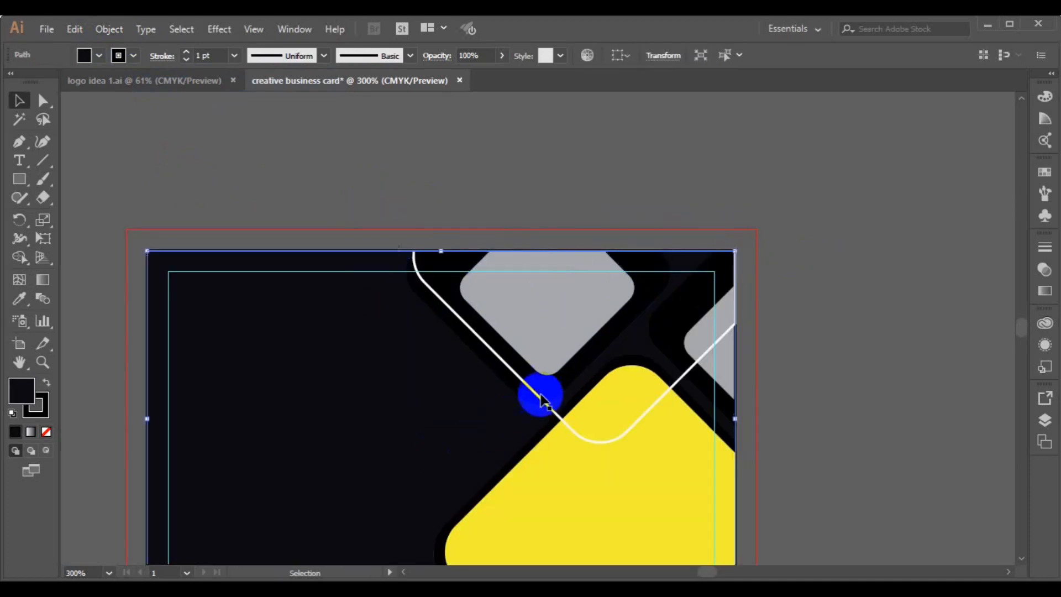
click(533, 409)
drag(533, 409, 467, 412)
key(ctrl+z)
click(108, 29)
click(147, 82)
Set the stroke of the black frame around the top diamond to None.
click(260, 145)
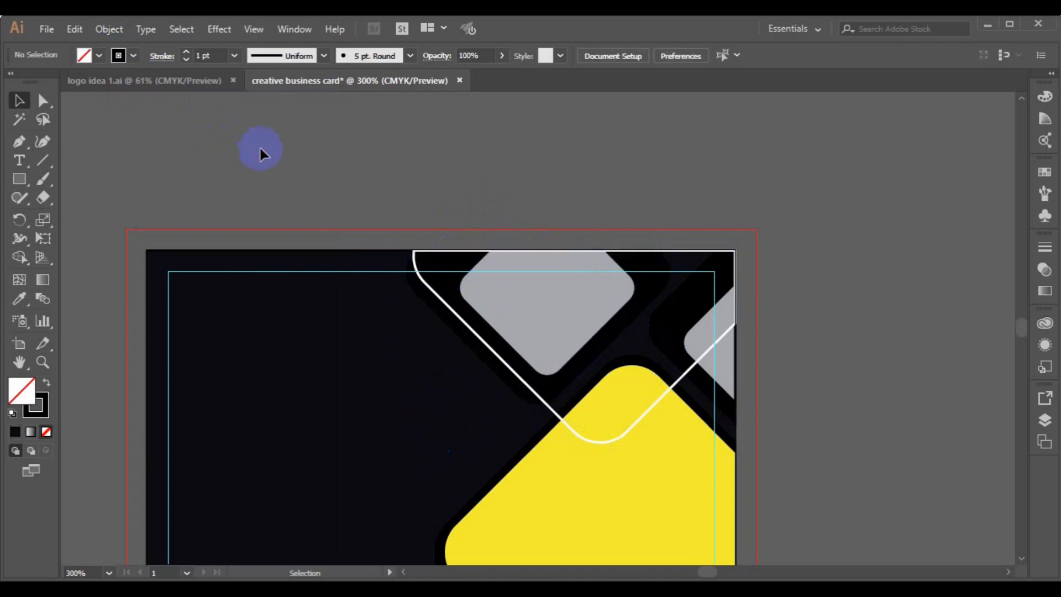
click(464, 346)
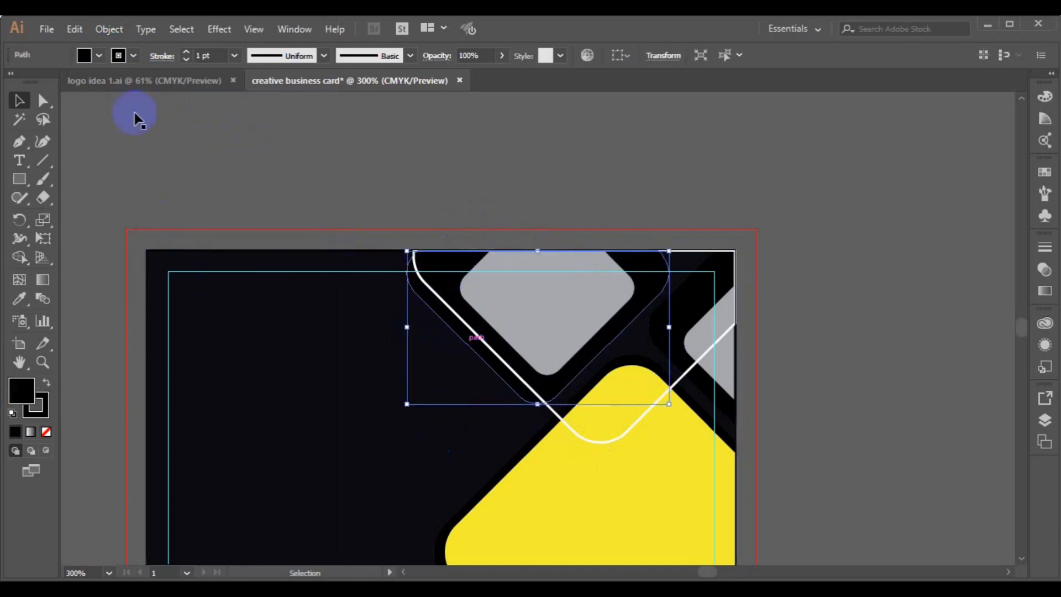
click(98, 55)
click(12, 85)
Set the frame's fill to a fully saturated bright red in the Color Picker.
click(21, 396)
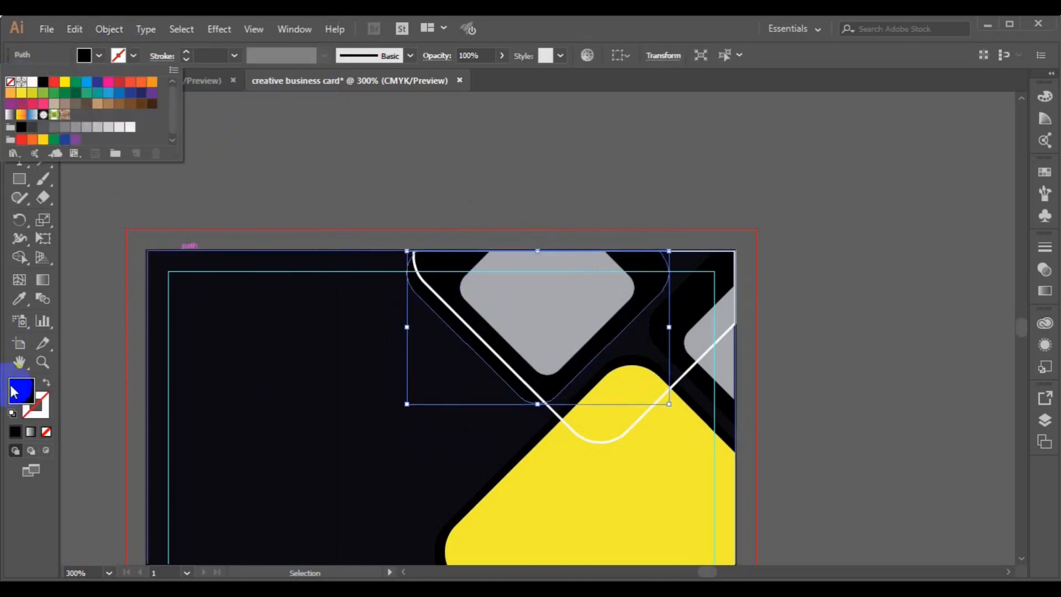
double_click(21, 396)
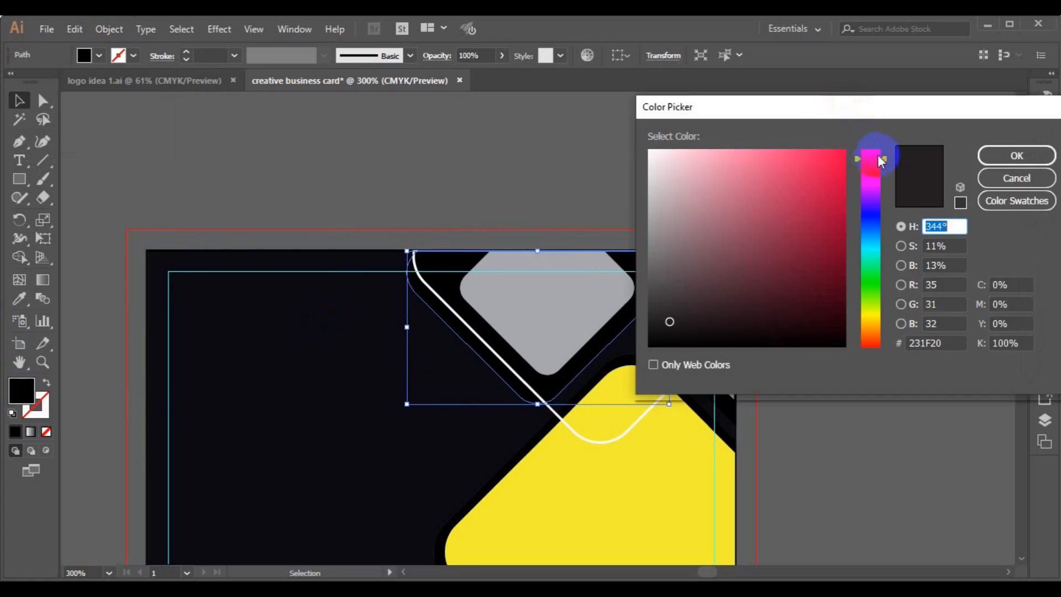
drag(887, 165, 881, 147)
click(844, 151)
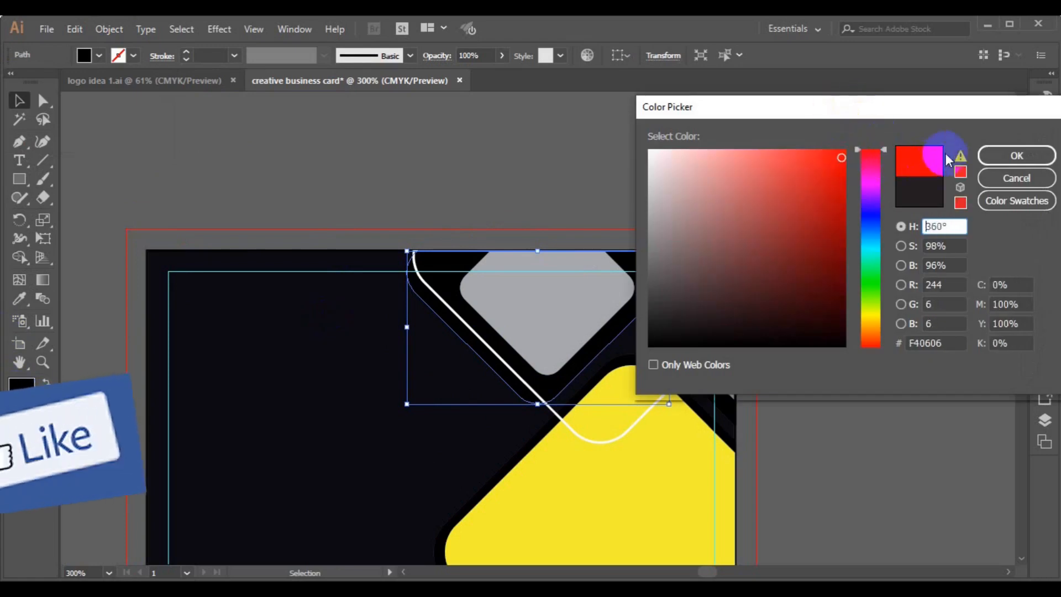
click(1016, 156)
Remove the grey diamond's outline and eyedropper the dark background colour into its fill.
click(535, 314)
click(133, 55)
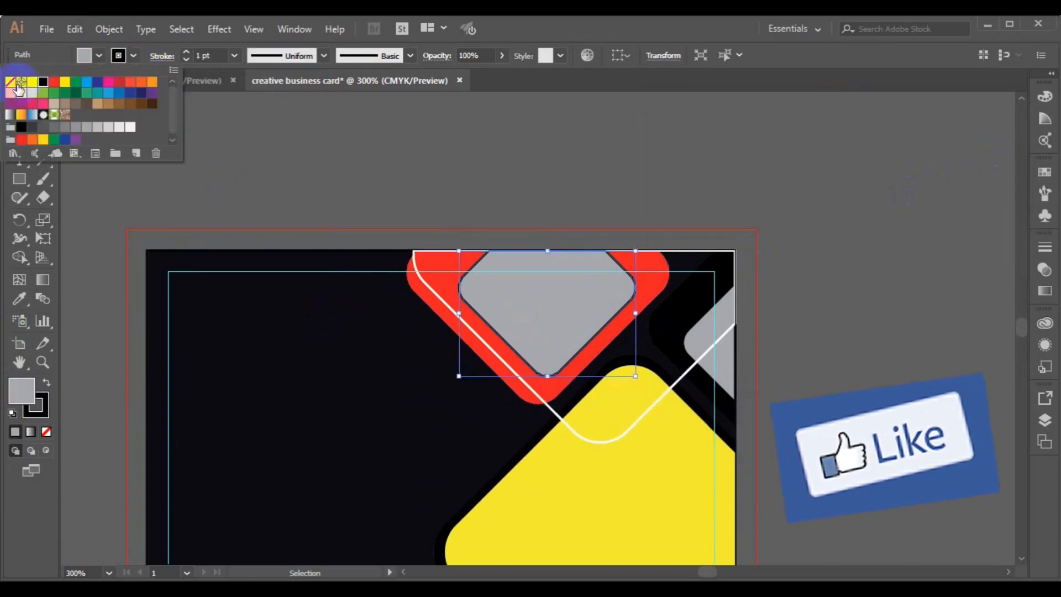
click(11, 83)
click(267, 382)
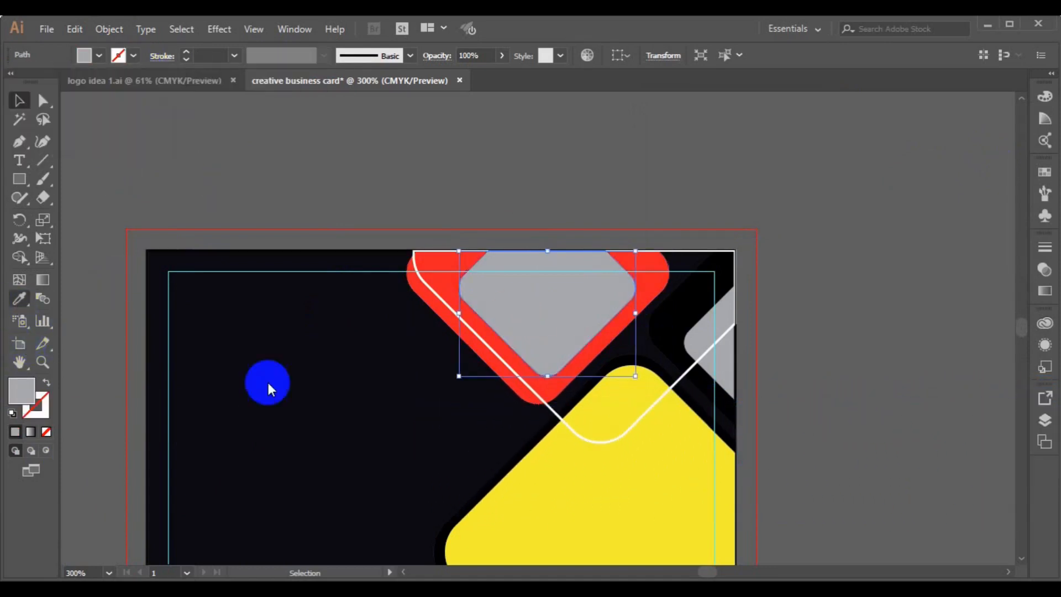
click(19, 298)
click(256, 386)
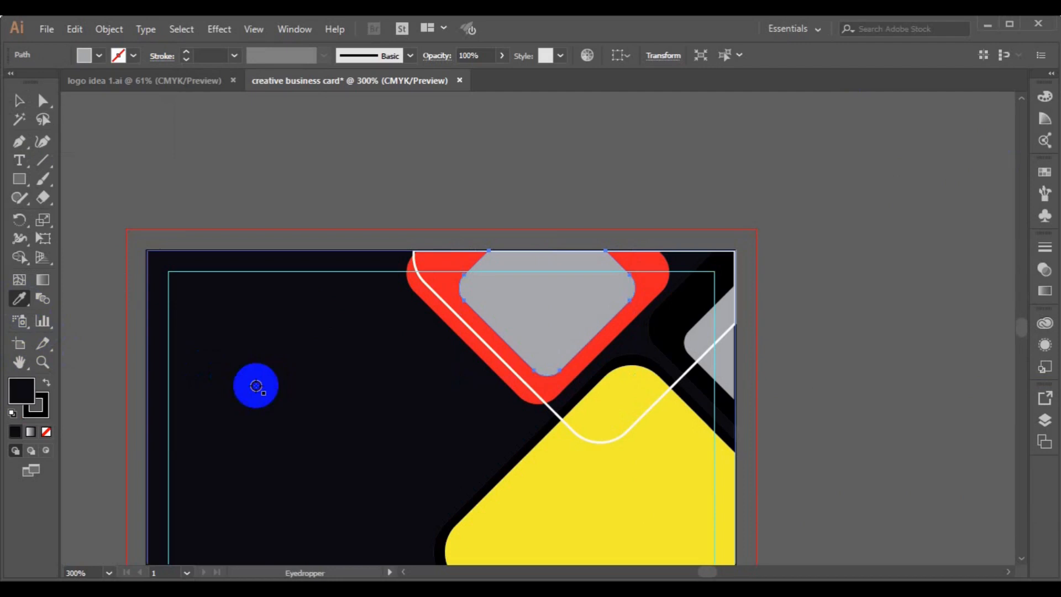
click(19, 100)
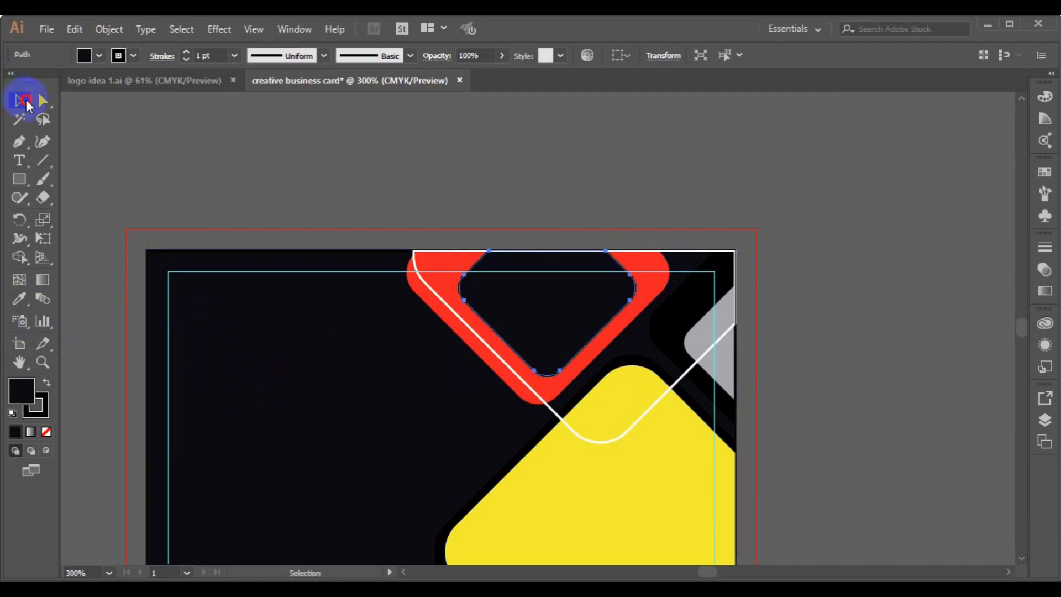
Ungroup the right-edge grey group and eyedropper red onto its outline path.
click(732, 378)
click(109, 29)
click(166, 81)
click(663, 347)
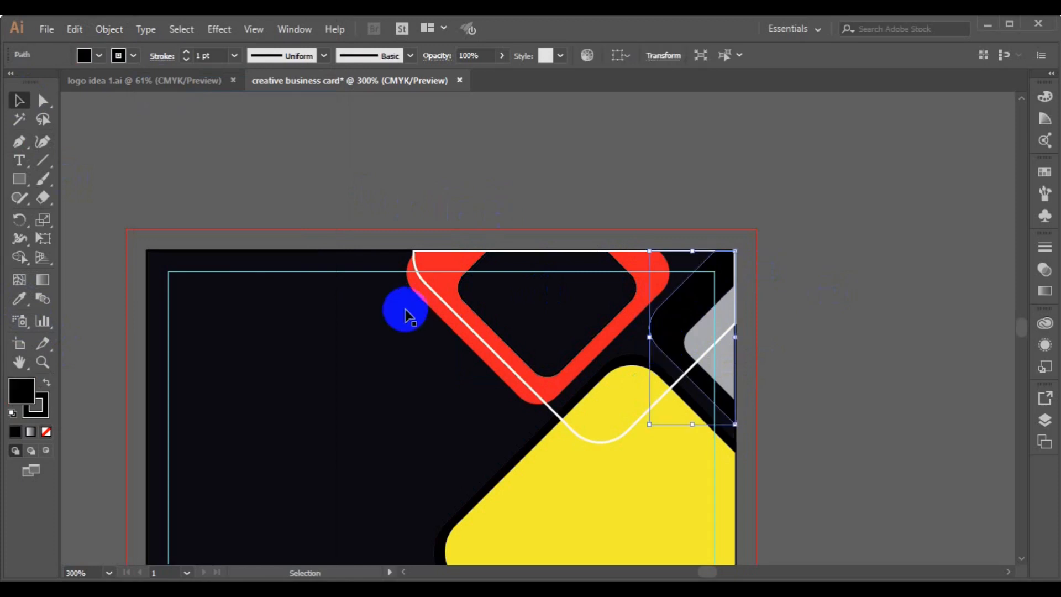
click(19, 299)
click(433, 268)
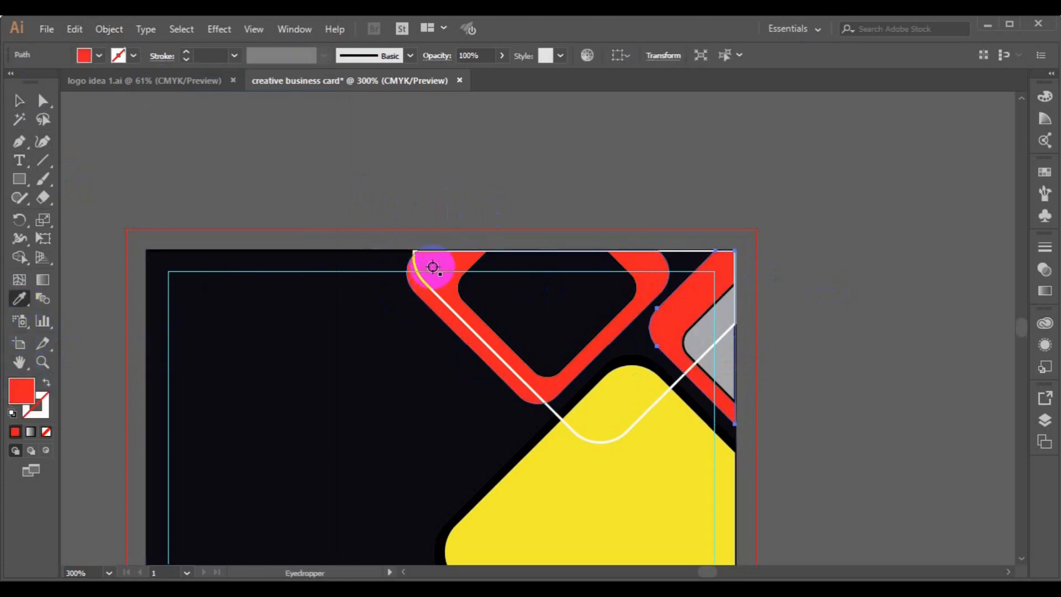
Fill the right-edge grey shape with the dark background colour and set its stroke to None.
click(18, 100)
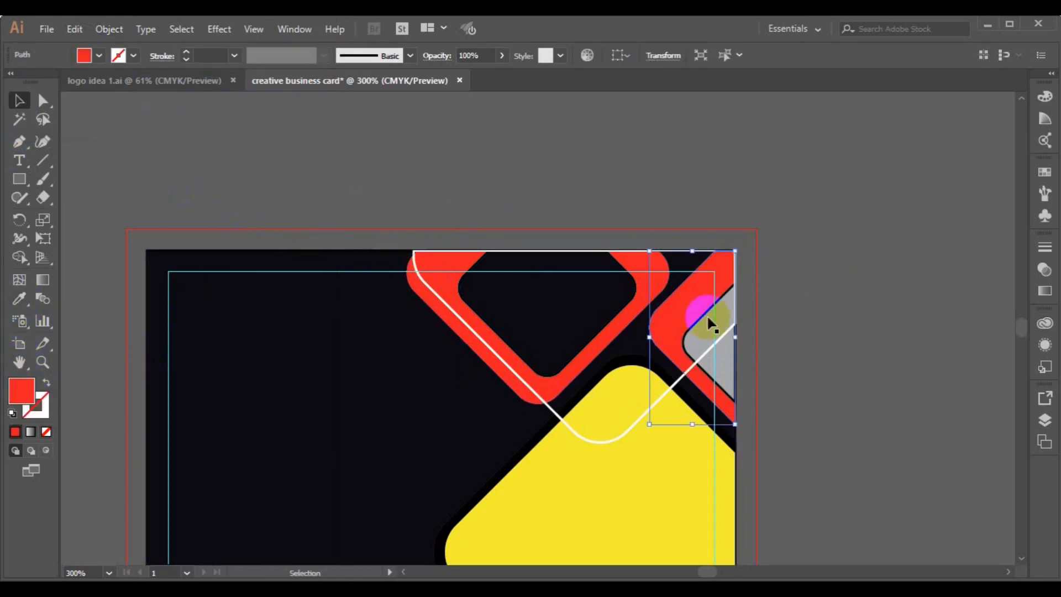
click(694, 338)
click(20, 320)
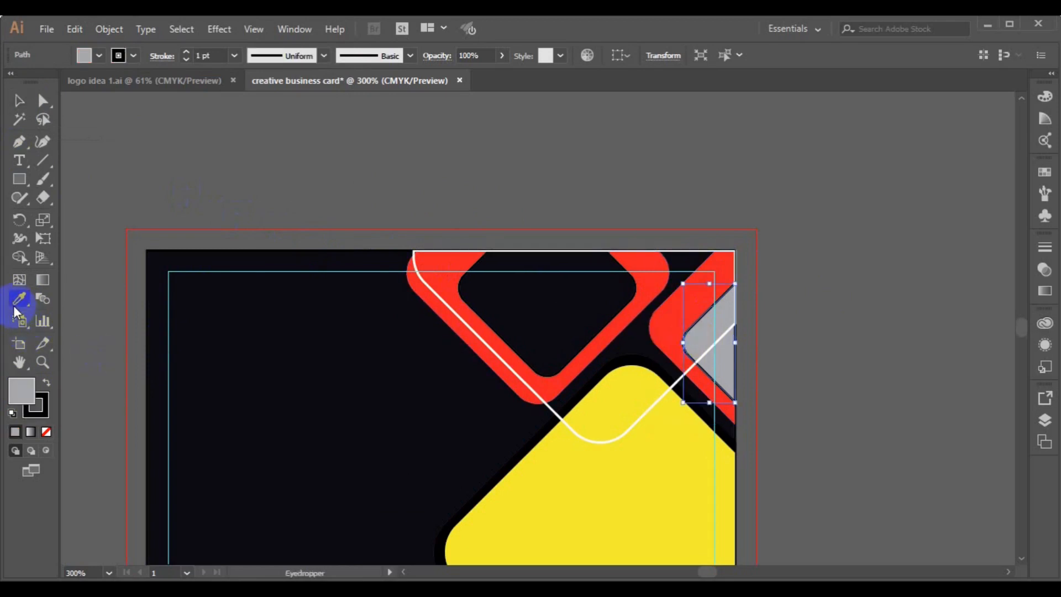
click(201, 372)
click(133, 55)
click(9, 83)
click(20, 298)
click(20, 101)
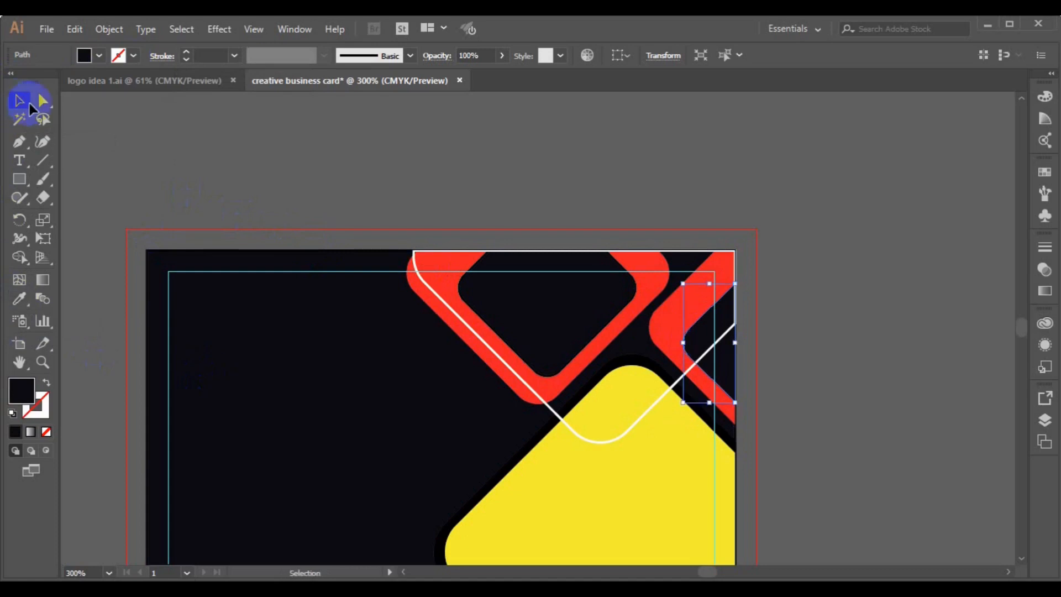
click(437, 541)
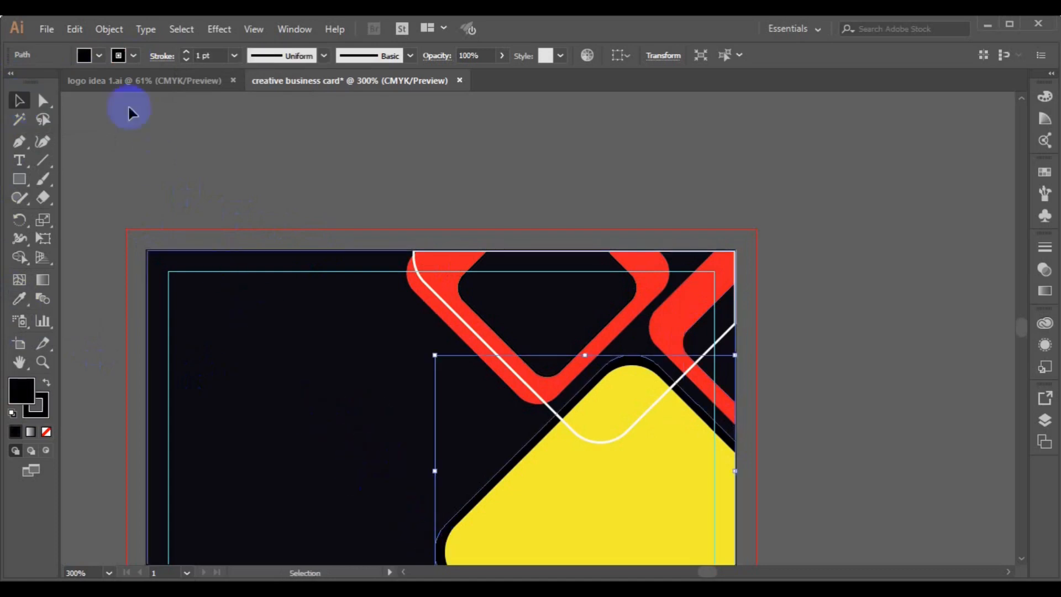
Set the dark shape behind the yellow diamond to no stroke and a white fill.
click(133, 55)
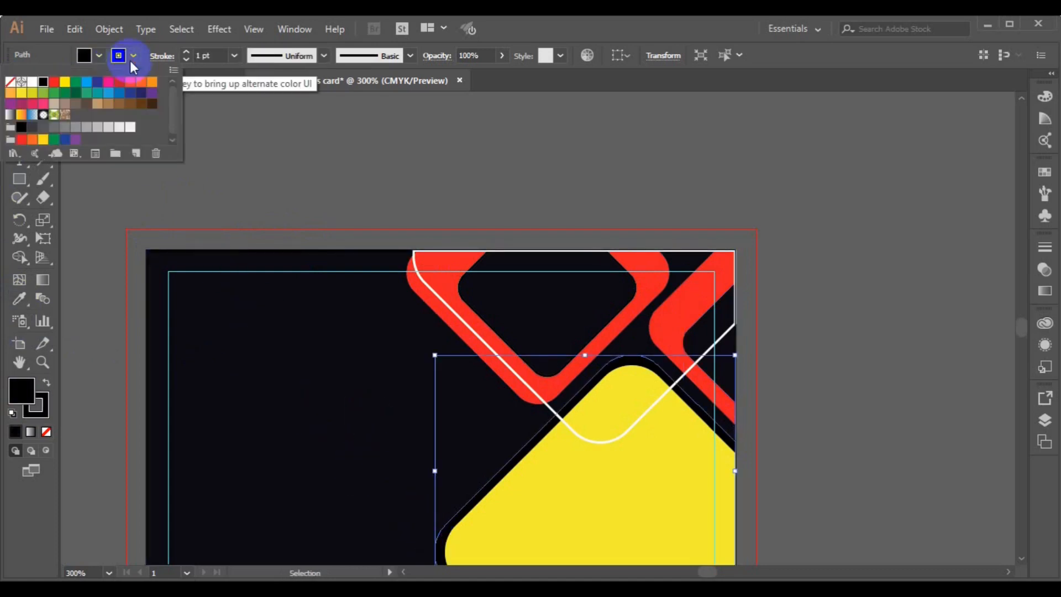
click(11, 83)
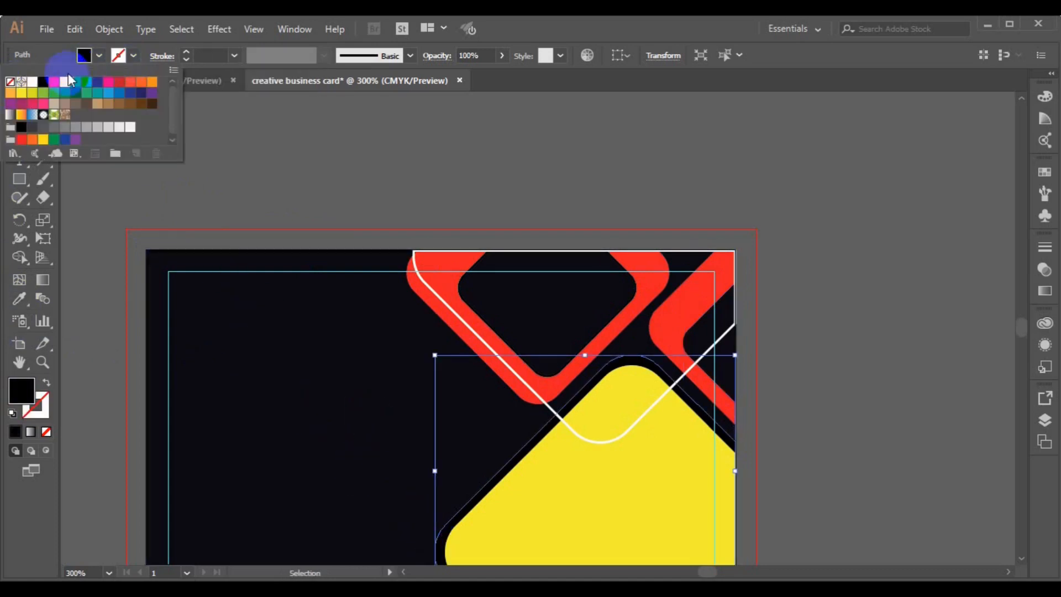
click(99, 57)
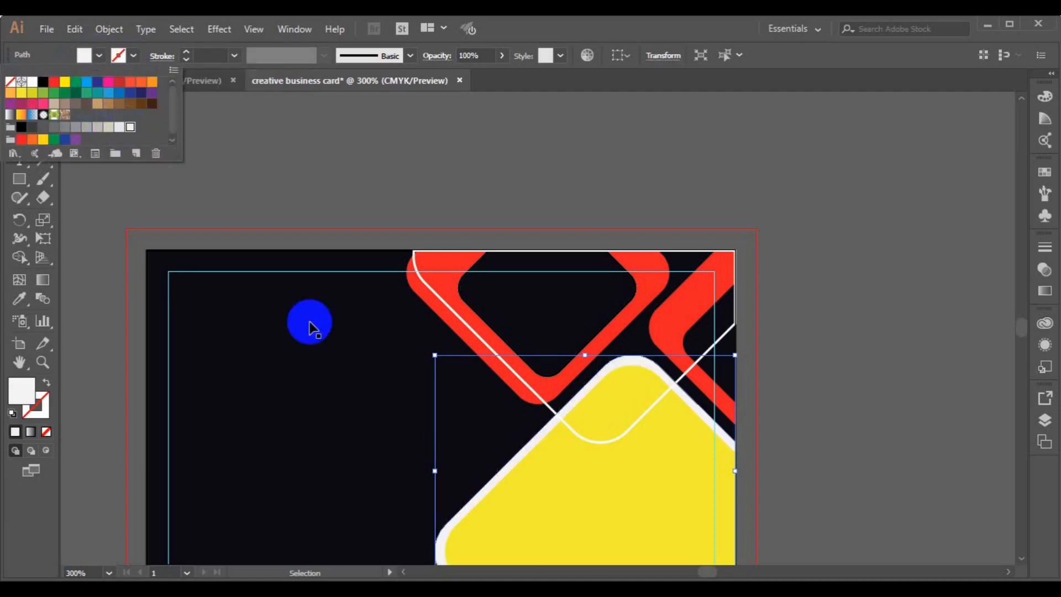
click(831, 381)
Pan to the card's bottom edge and save creative business card.ai.
key(space)
drag(554, 503, 558, 382)
key(ctrl+s)
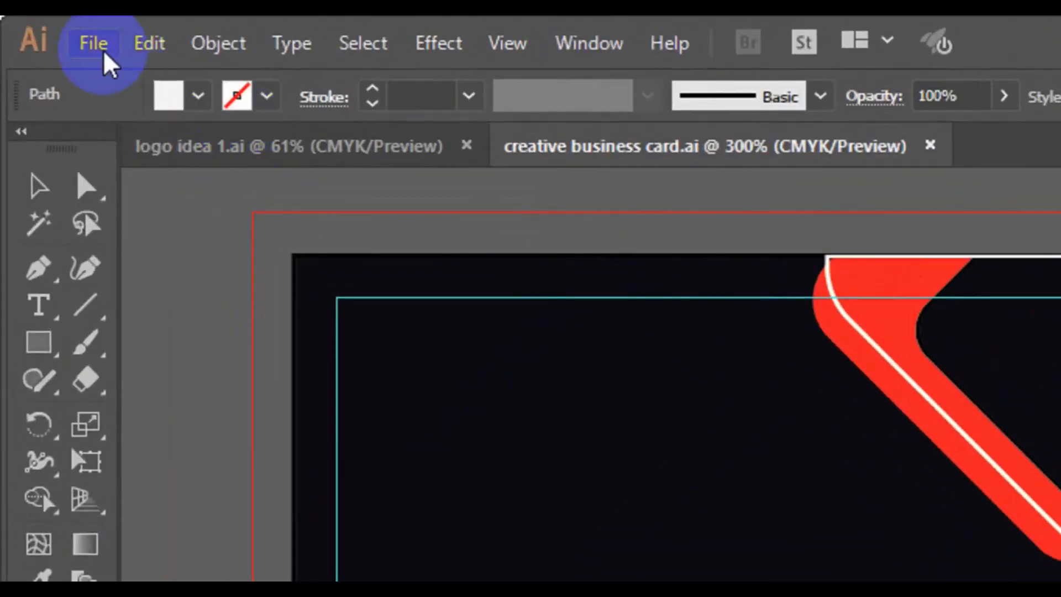
Place city-wallpaper-7.jpg from the freepik stockpoto folder, sized over the card's right side.
click(48, 30)
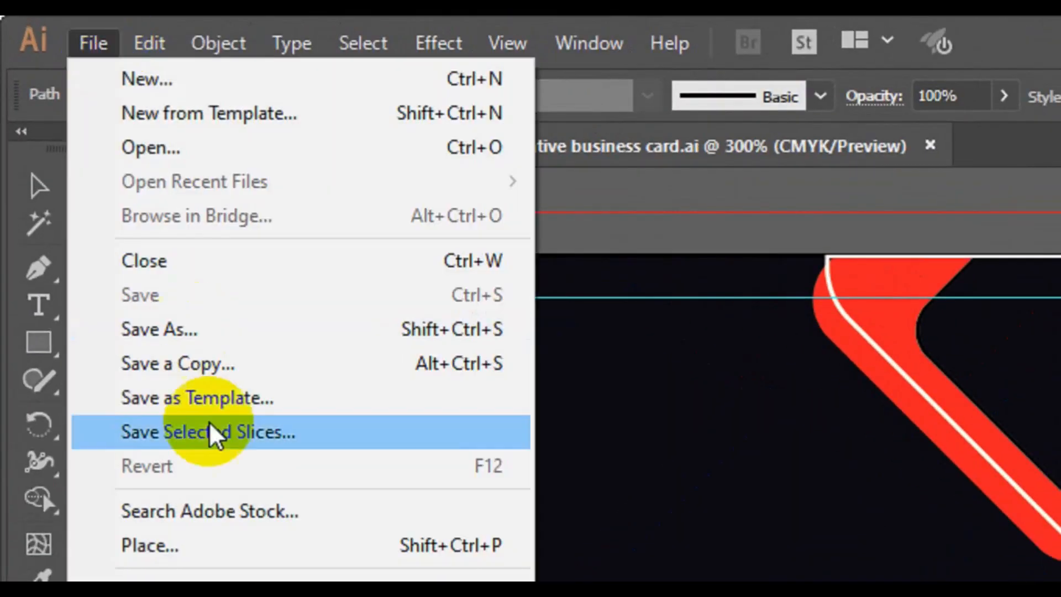
click(231, 467)
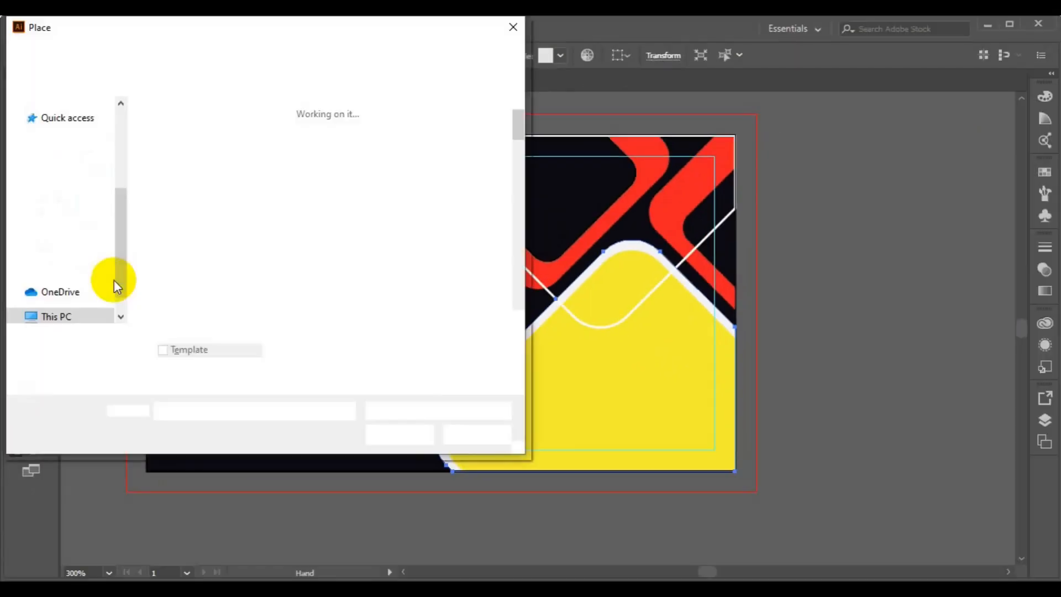
double_click(448, 270)
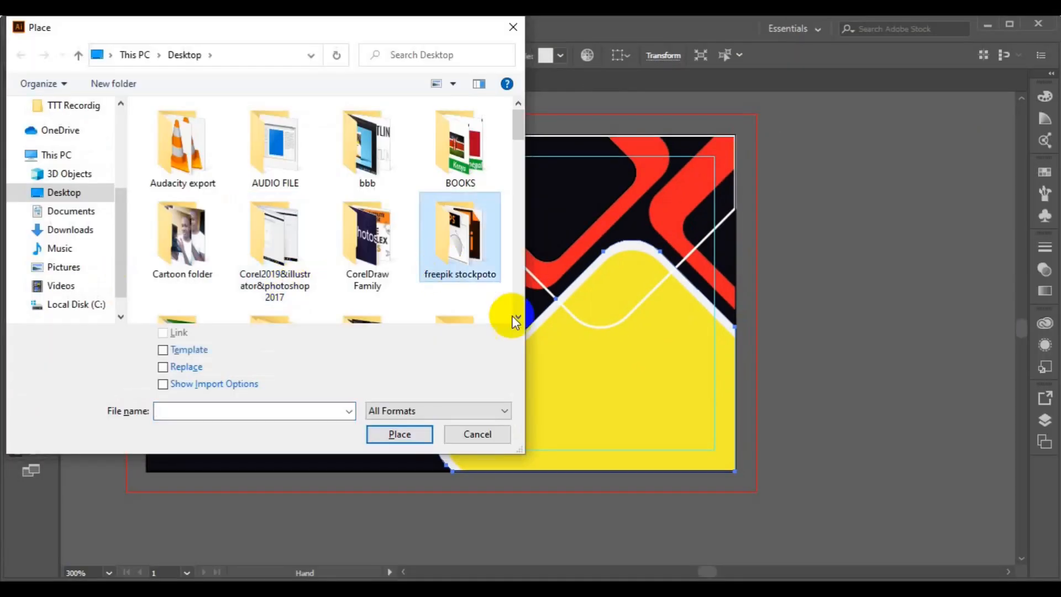
scroll(518, 319, down, 15)
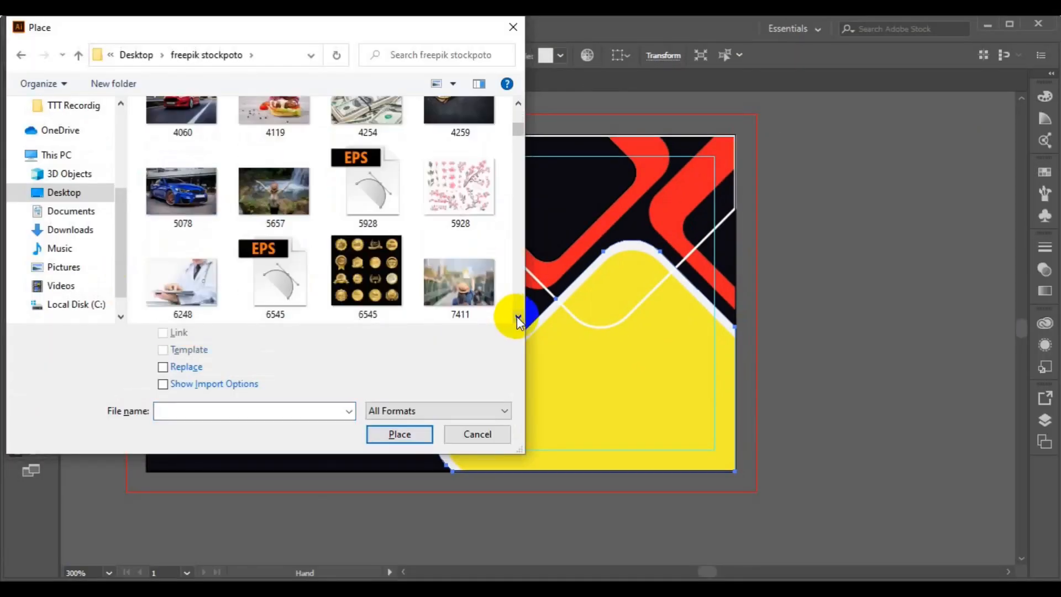
scroll(516, 316, down, 15)
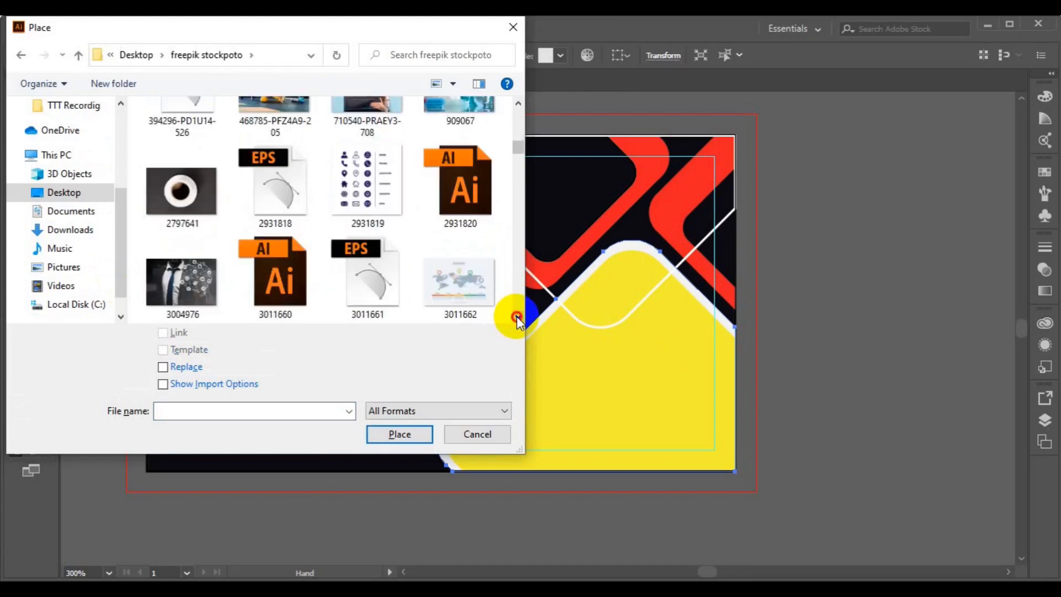
scroll(516, 316, down, 15)
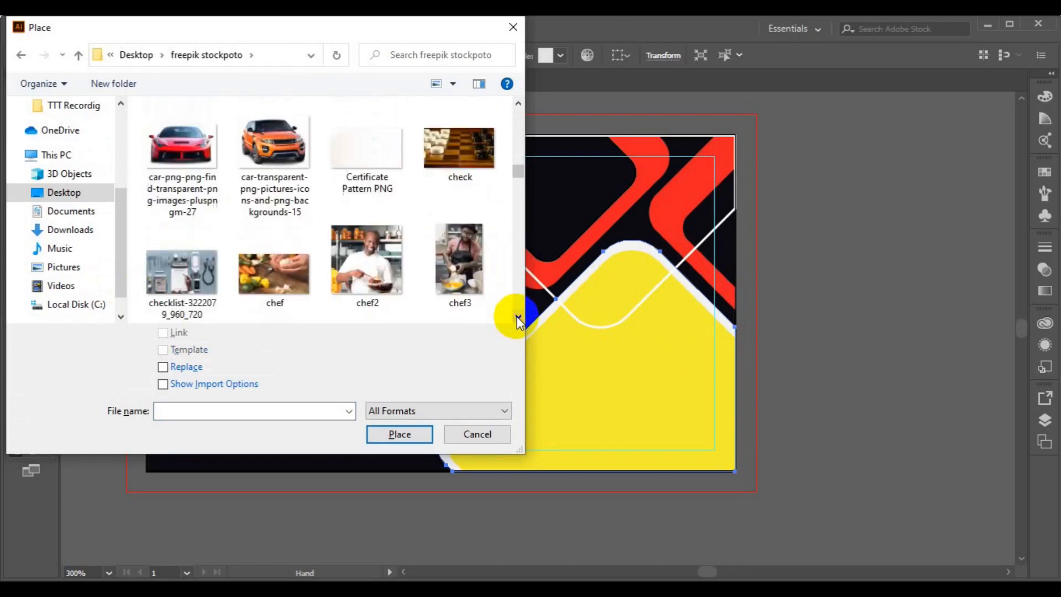
scroll(516, 317, down, 5)
click(351, 174)
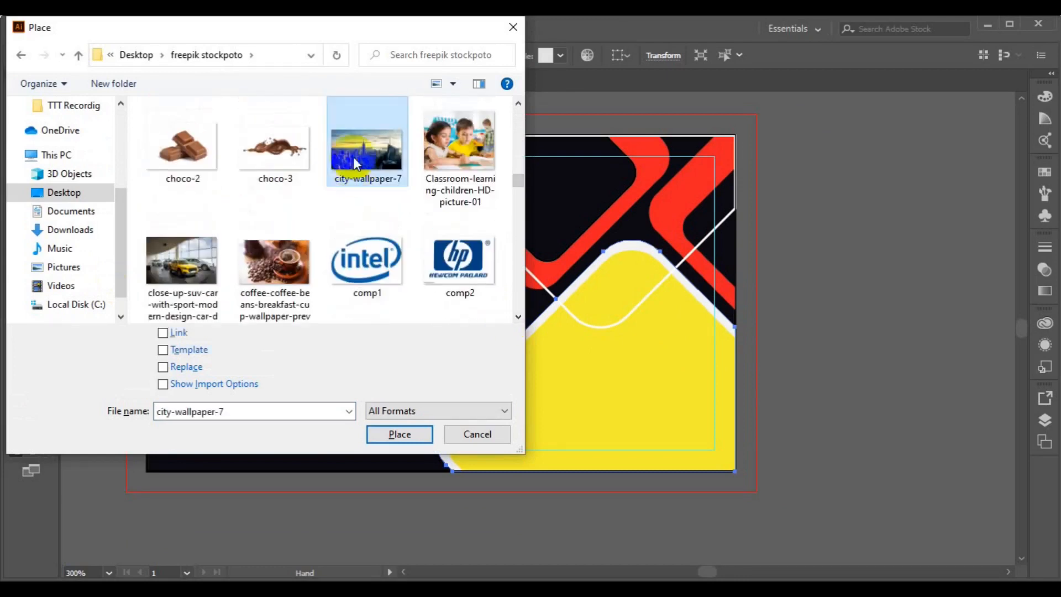
click(381, 434)
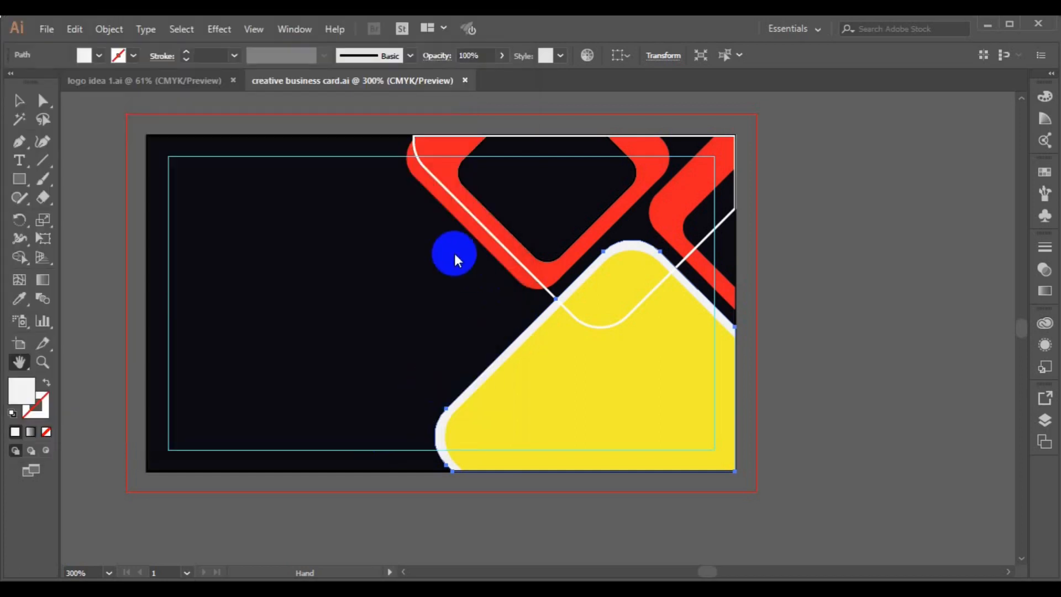
drag(418, 214, 915, 532)
Lower the skyline photo's opacity to 58% in the Transparency panel.
key(space)
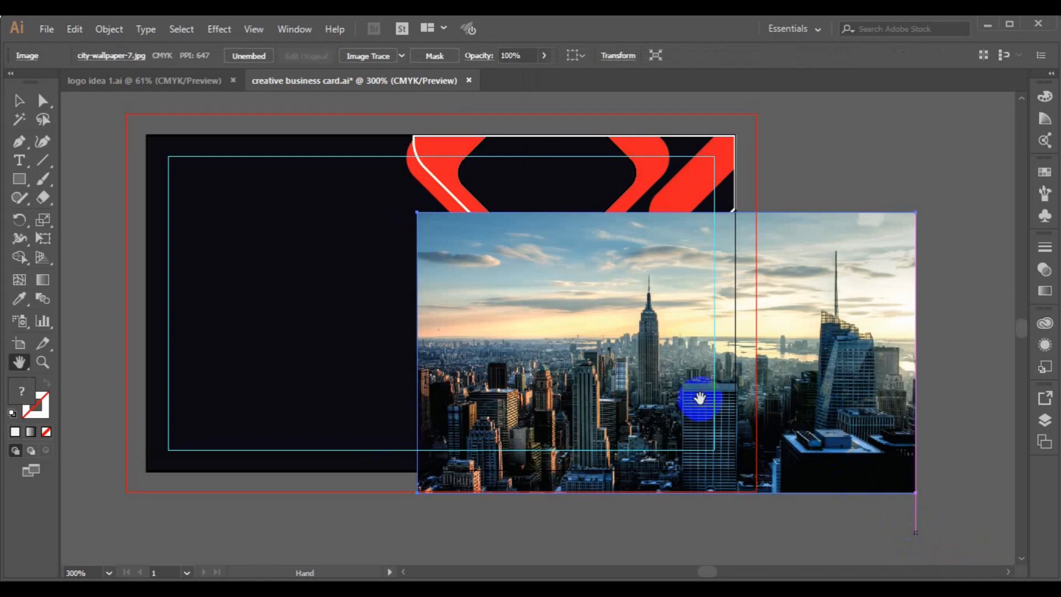
click(19, 100)
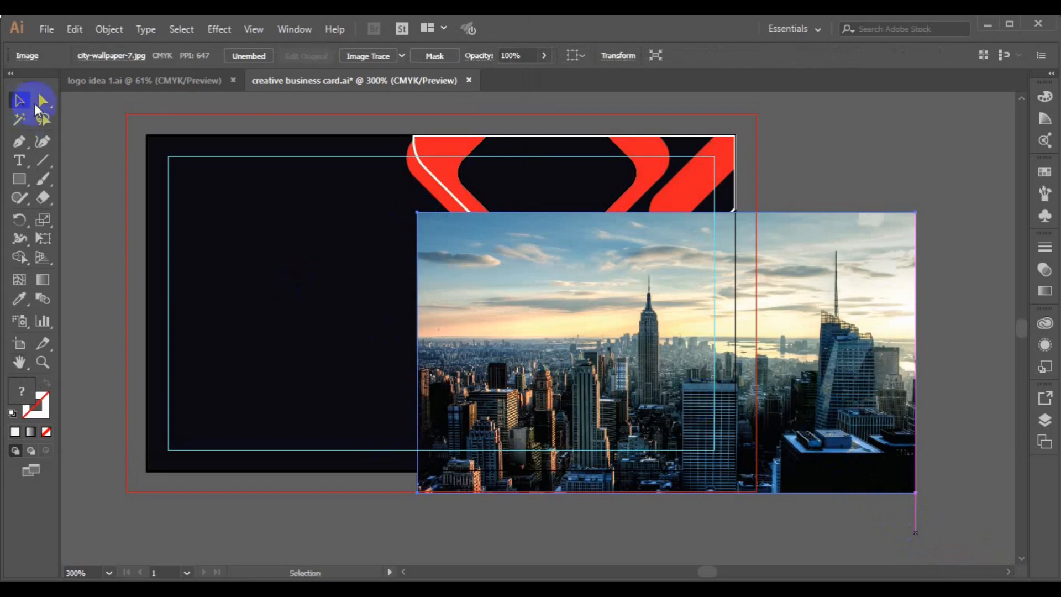
click(1045, 269)
click(1007, 264)
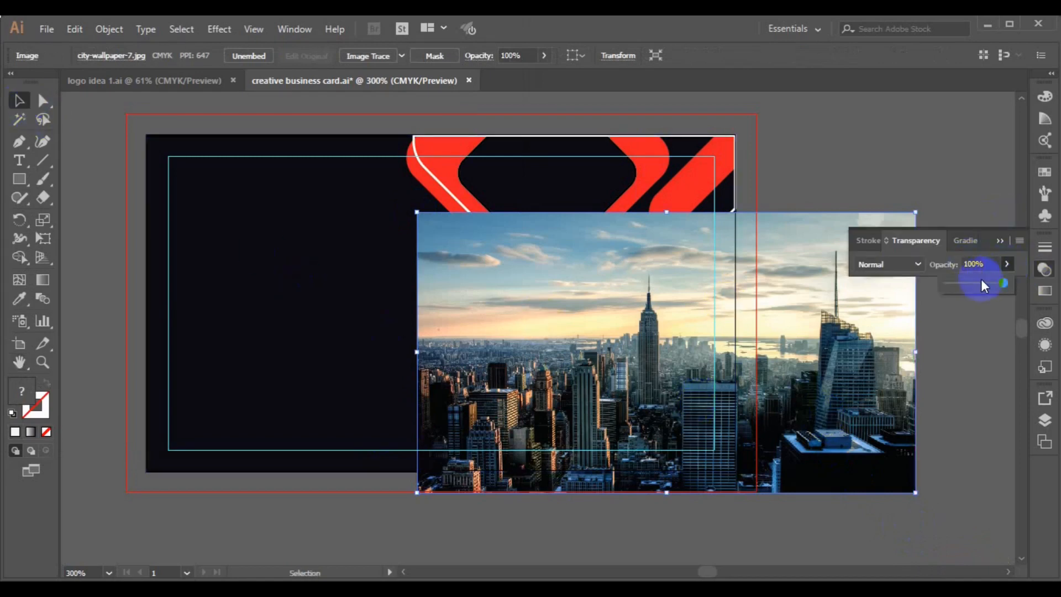
drag(990, 282, 981, 284)
click(777, 390)
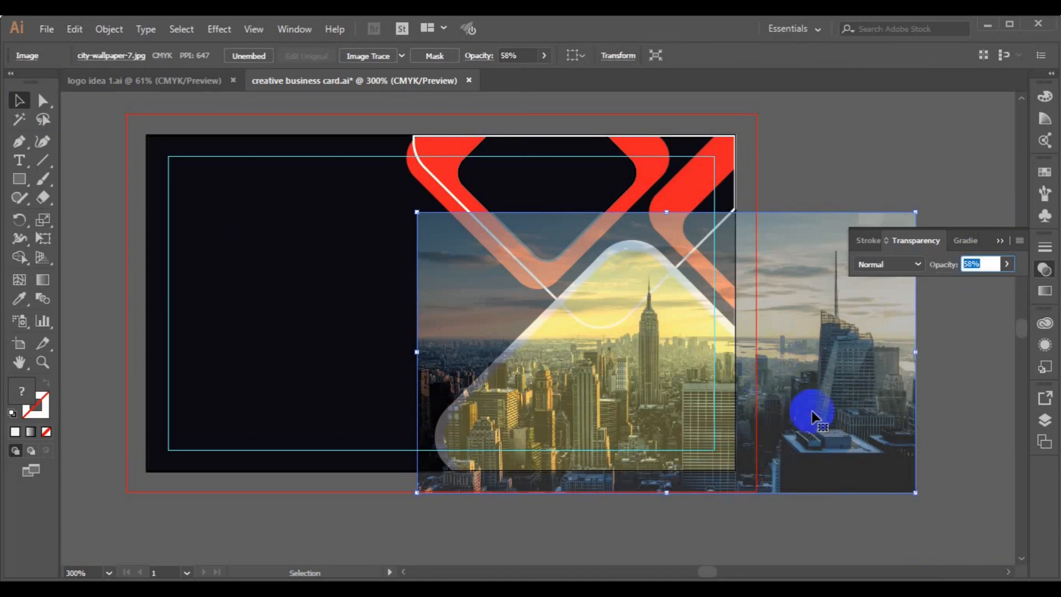
Drag the photo to reposition it further right on the card.
drag(813, 413, 725, 413)
drag(646, 396, 717, 394)
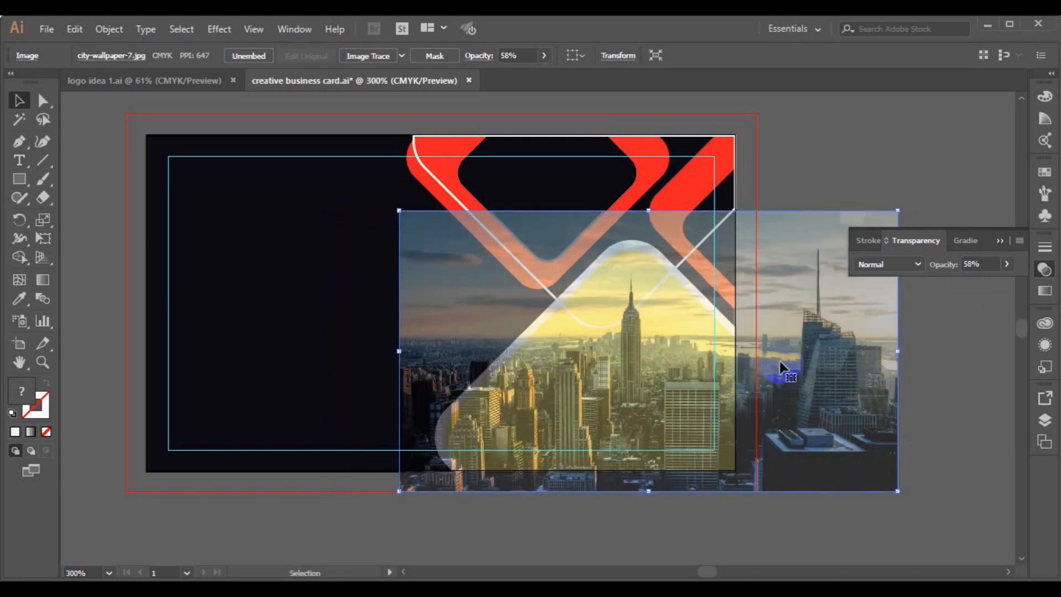
drag(473, 412, 575, 411)
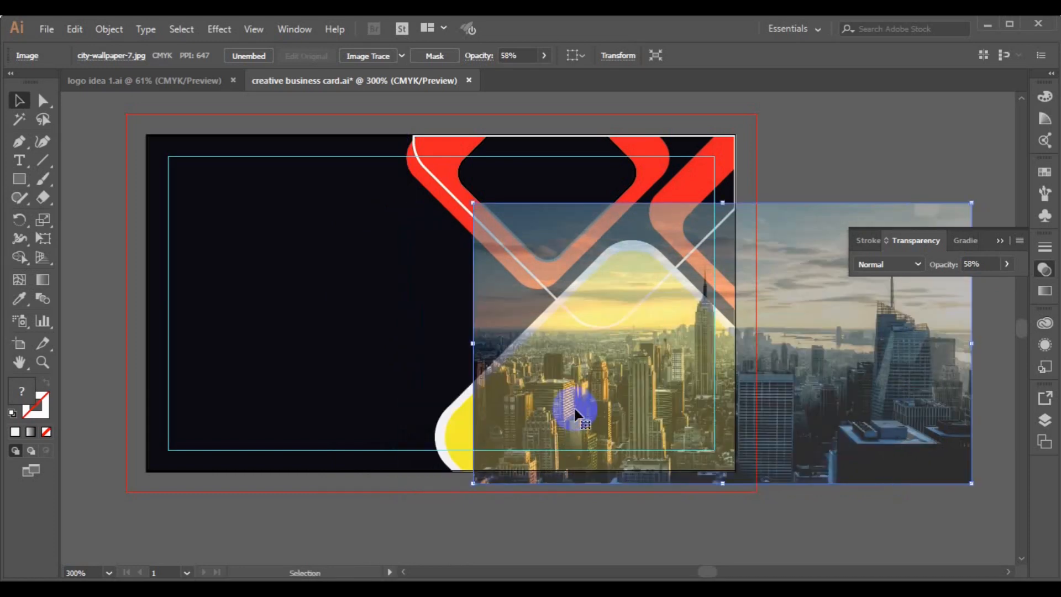
Duplicate the yellow diamond to the lower left and bring the original in front of the photo.
click(455, 430)
drag(455, 430, 141, 455)
click(471, 438)
right_click(469, 437)
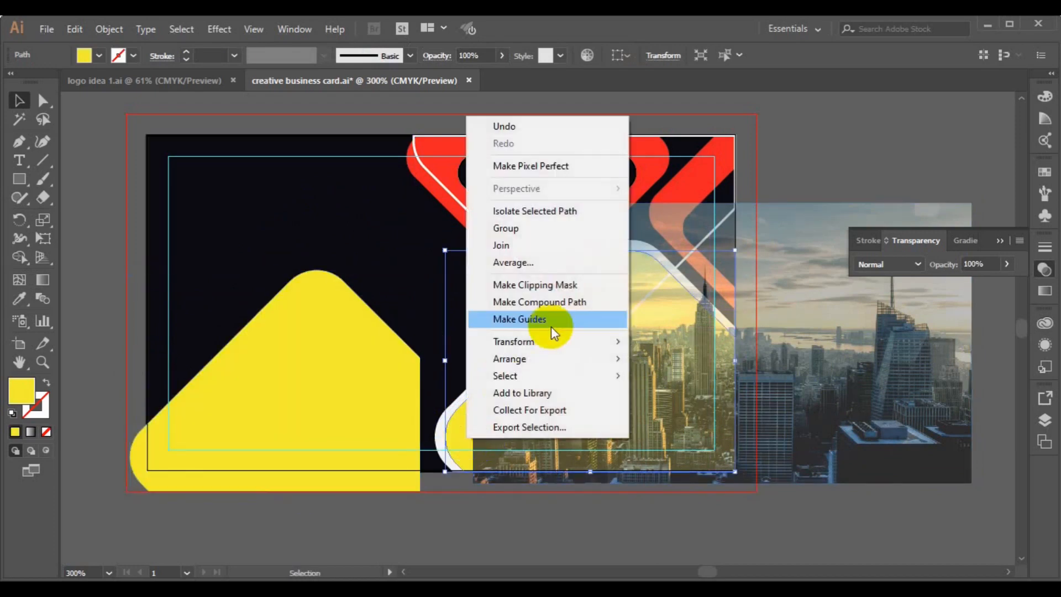
mouse_move(582, 358)
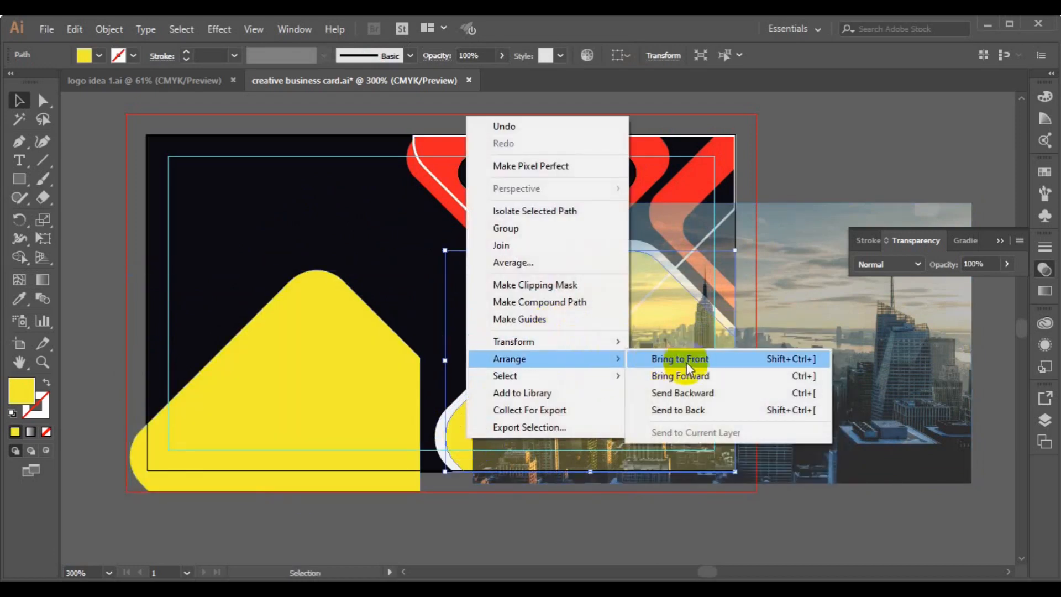
click(685, 360)
Make the yellow diamond translucent at about 53% opacity, then raise it slightly.
click(824, 398)
click(695, 393)
click(1006, 264)
click(977, 282)
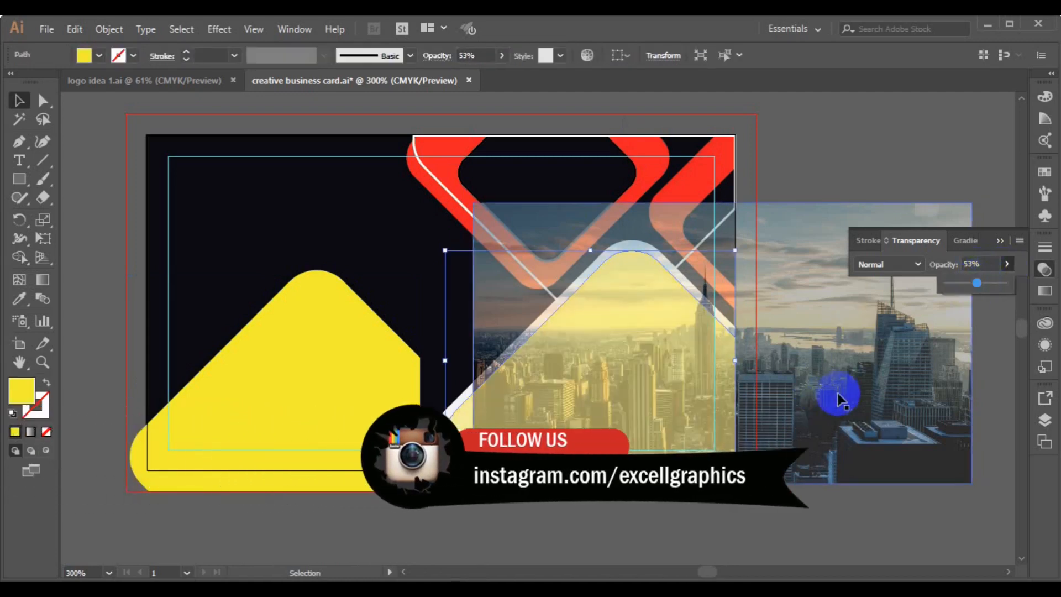
mouse_move(977, 282)
mouse_down()
mouse_move(1013, 287)
mouse_move(982, 286)
mouse_up()
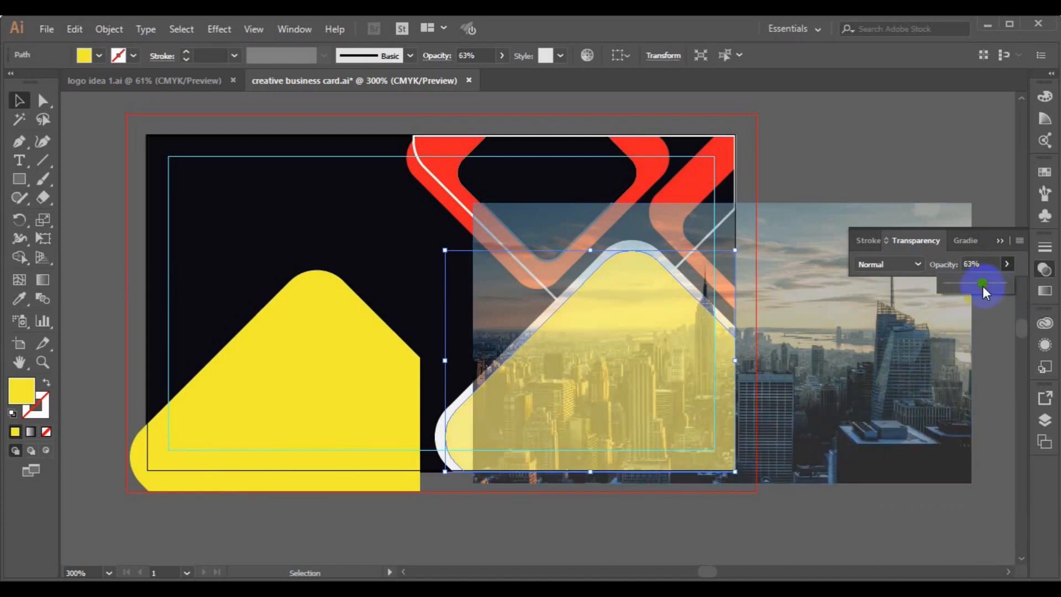
Restore the city photo to 100% opacity and shift it slightly left and up.
click(904, 432)
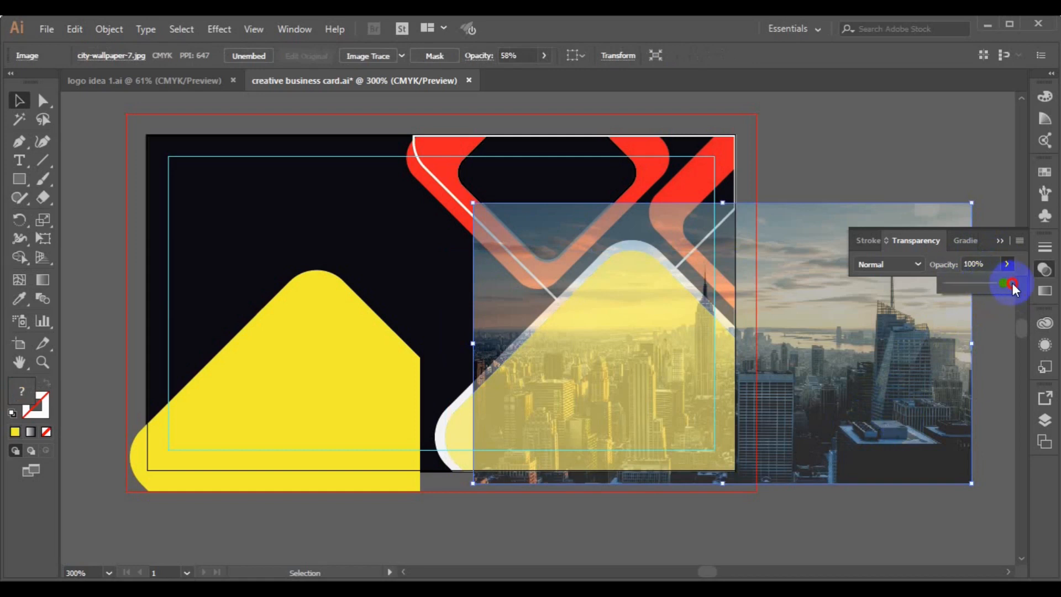
drag(1013, 288, 1013, 287)
drag(829, 434, 698, 441)
drag(793, 437, 851, 442)
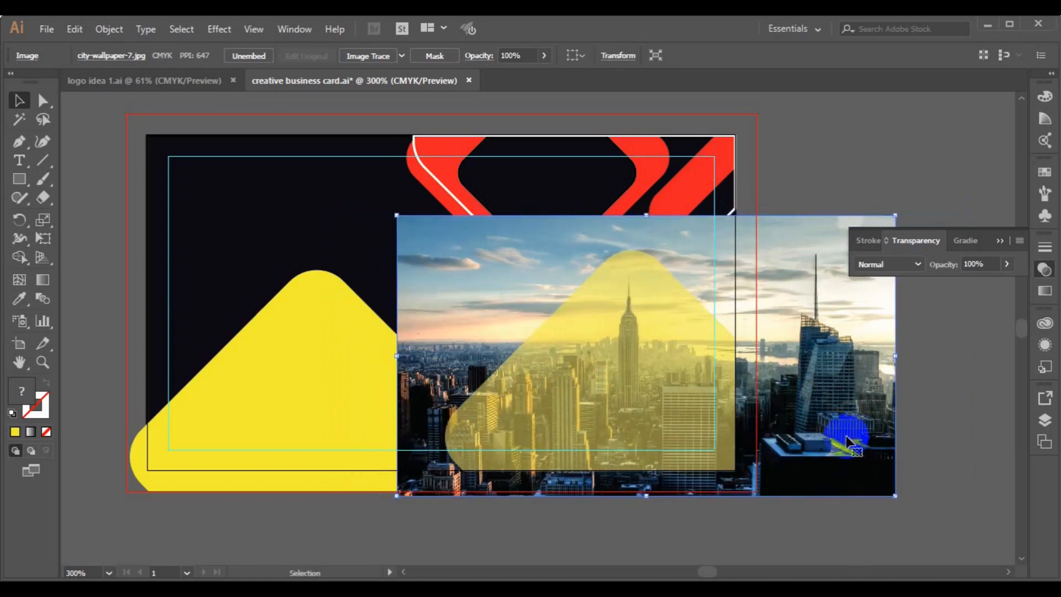
key(Up)
key(Up)
key(Up)
key(Up)
key(Up)
key(Up)
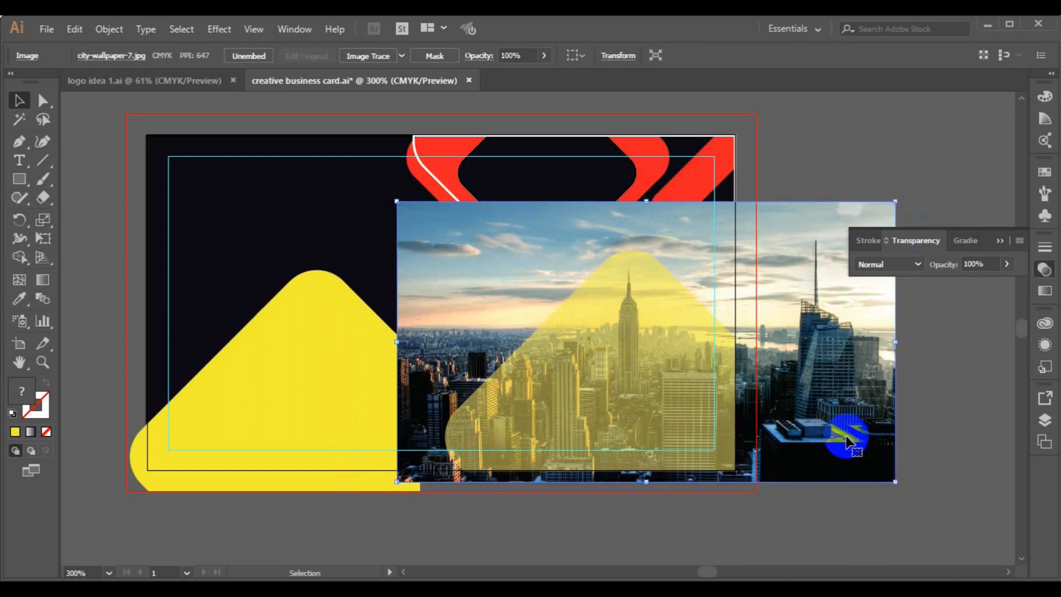
Make a clipping mask of the photo with the rounded diamond shape.
shift+click(586, 398)
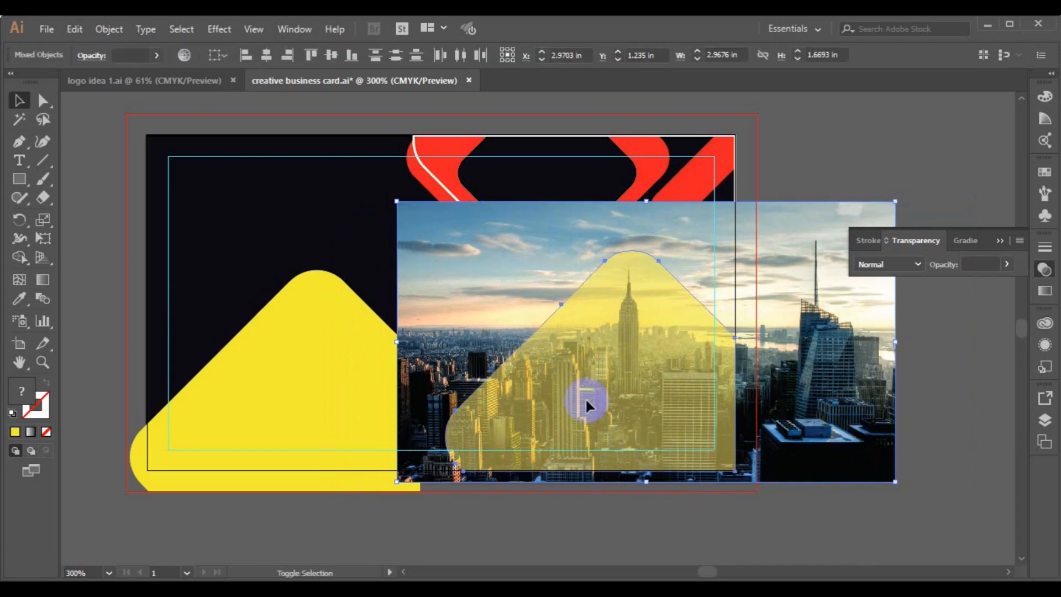
right_click(587, 400)
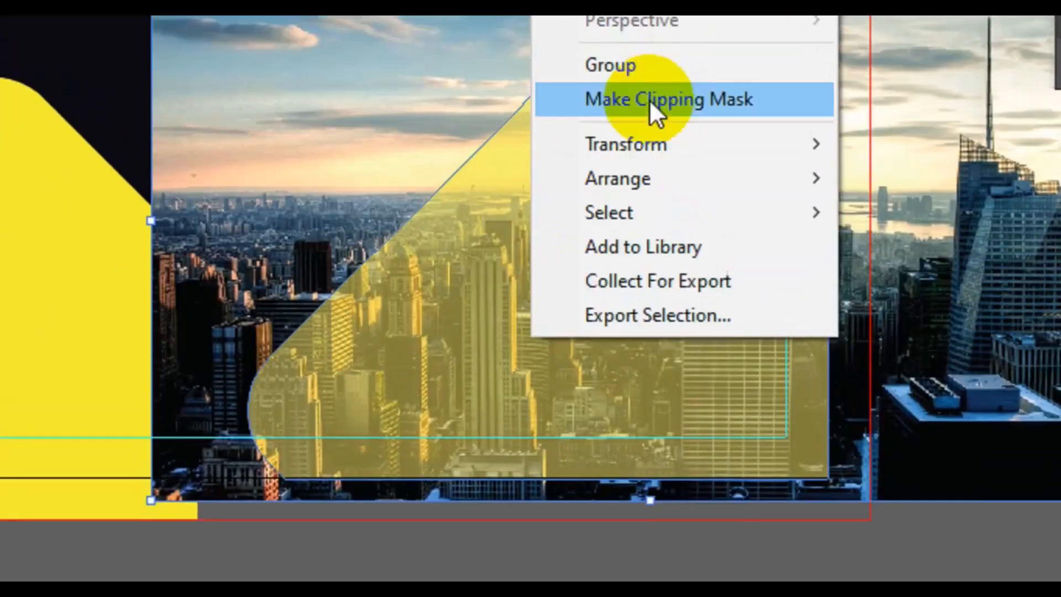
click(655, 281)
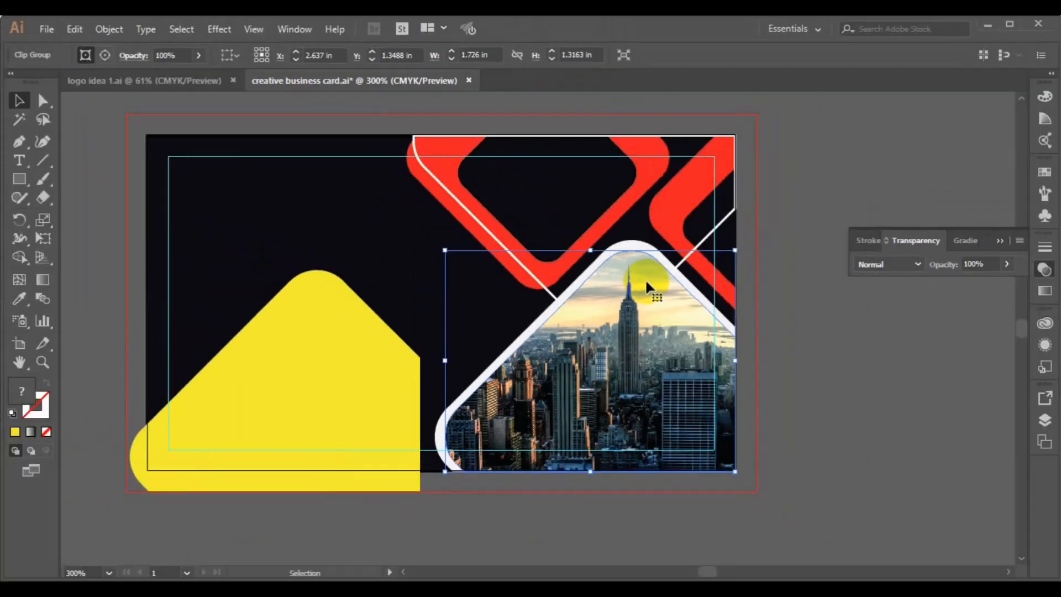
Recolour the yellow shape with the red fill using the Eyedropper.
click(354, 415)
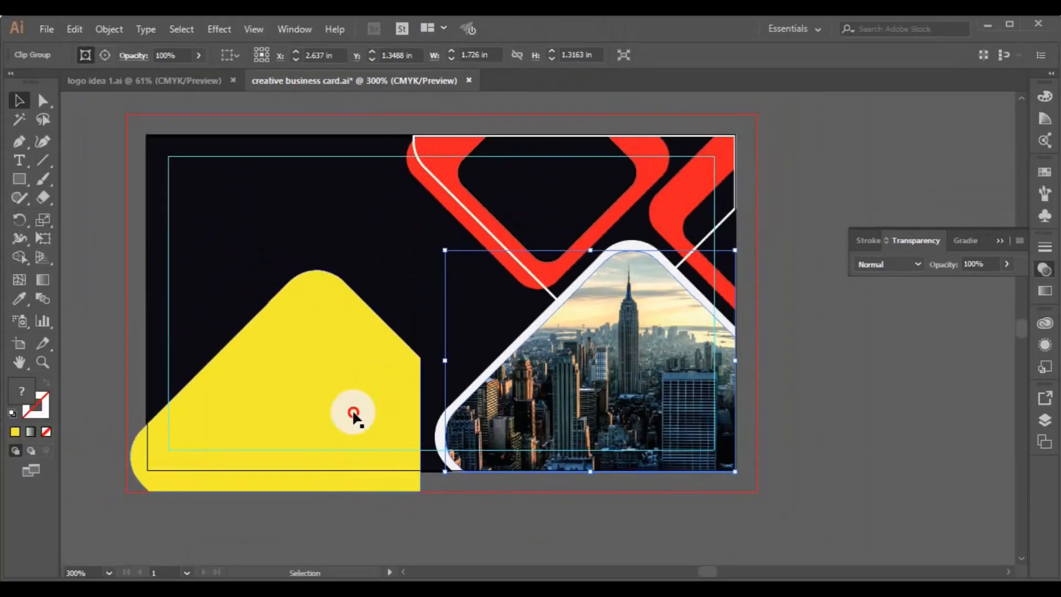
click(20, 299)
click(421, 173)
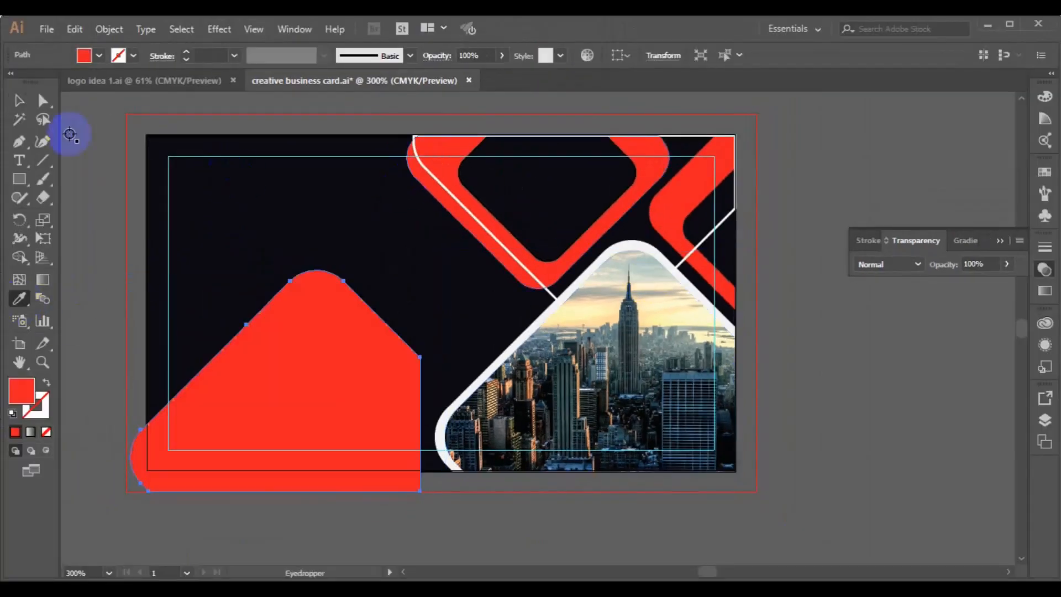
click(22, 105)
Align the red shape and clipped photo by their bottom edges, undoing a right-edge alignment.
shift+click(569, 367)
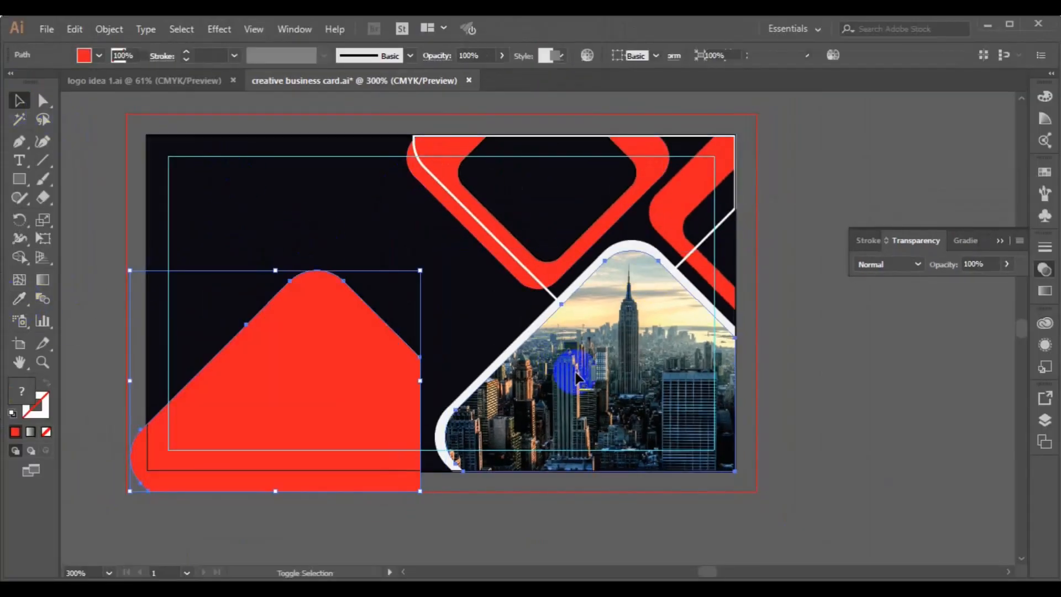
click(347, 62)
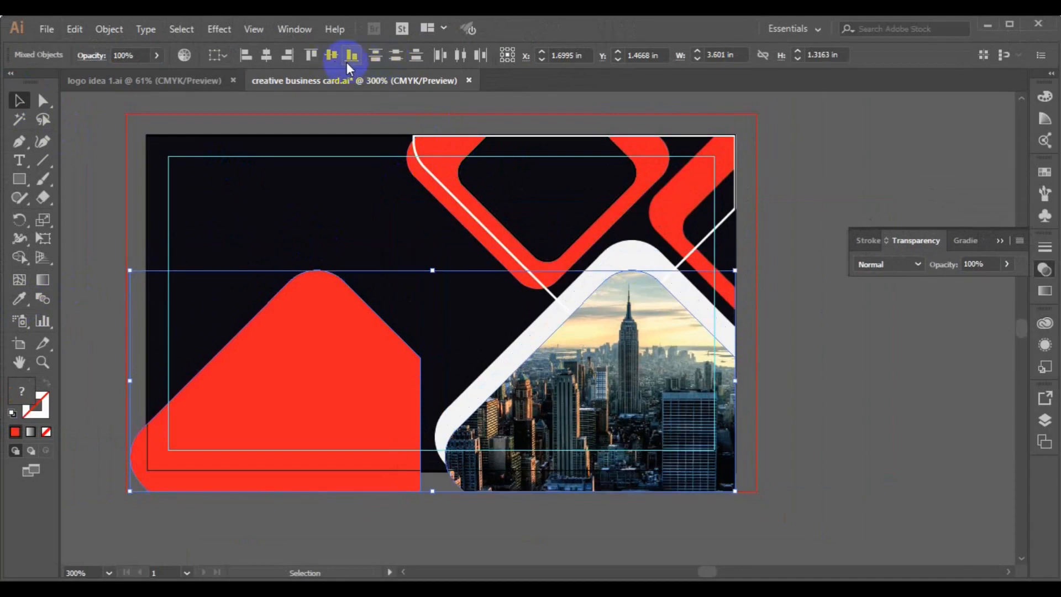
click(289, 58)
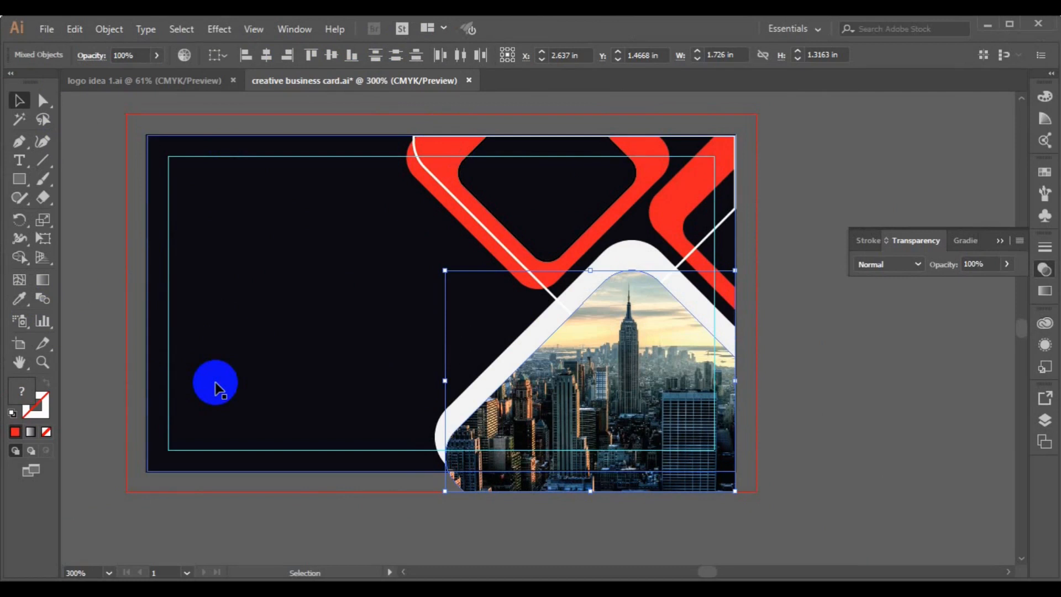
key(ctrl+z)
Move the red shape over the photo, bring it to front, and align their right edges.
click(350, 409)
drag(350, 409, 465, 414)
right_click(466, 414)
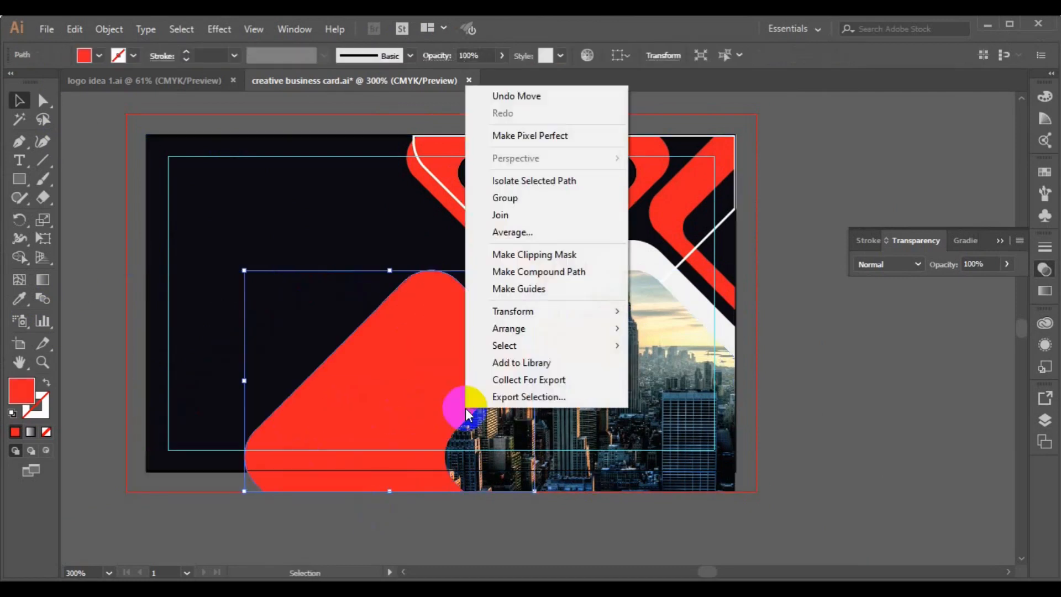
mouse_move(534, 331)
click(663, 332)
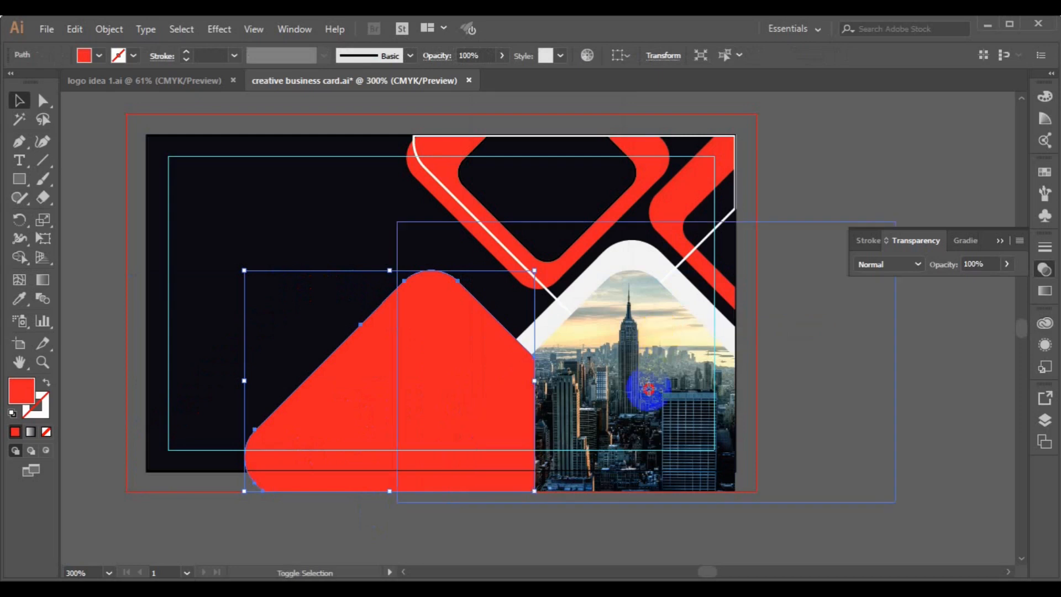
shift+click(649, 389)
click(286, 54)
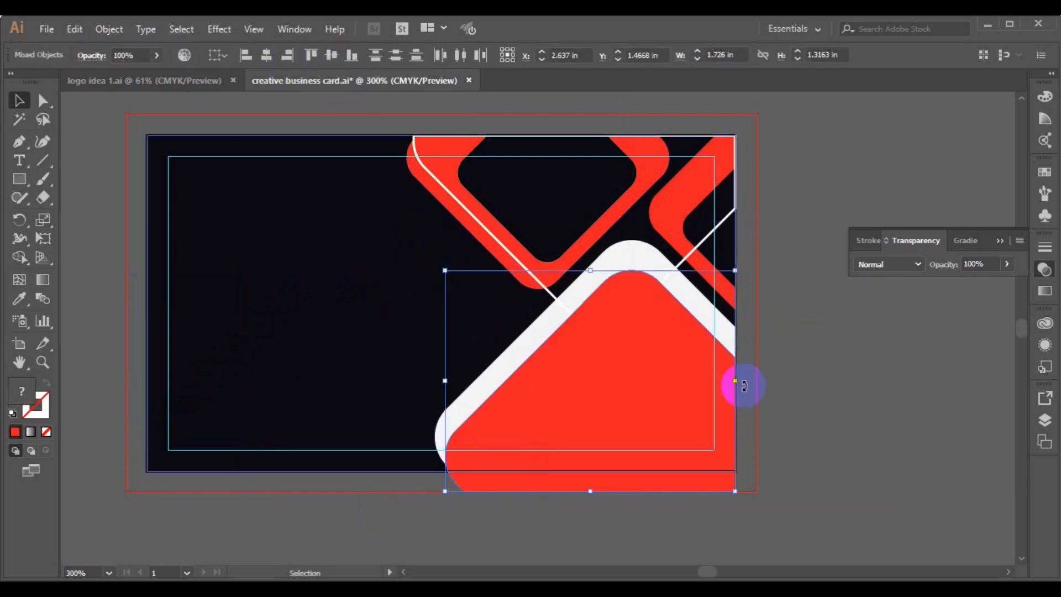
Lower the red shape's opacity to 43%.
click(782, 382)
click(614, 376)
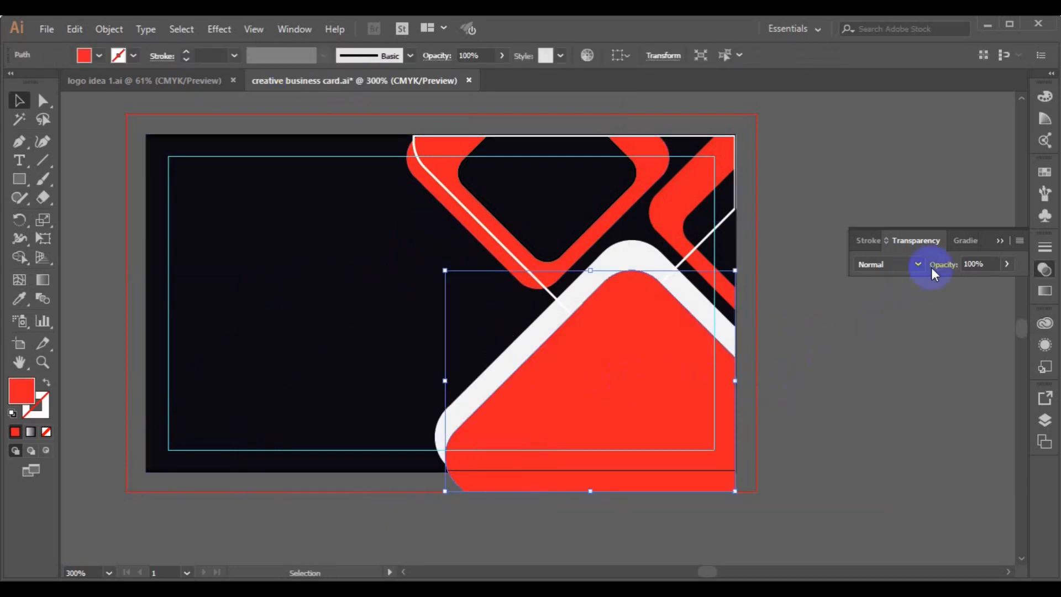
drag(982, 283, 978, 282)
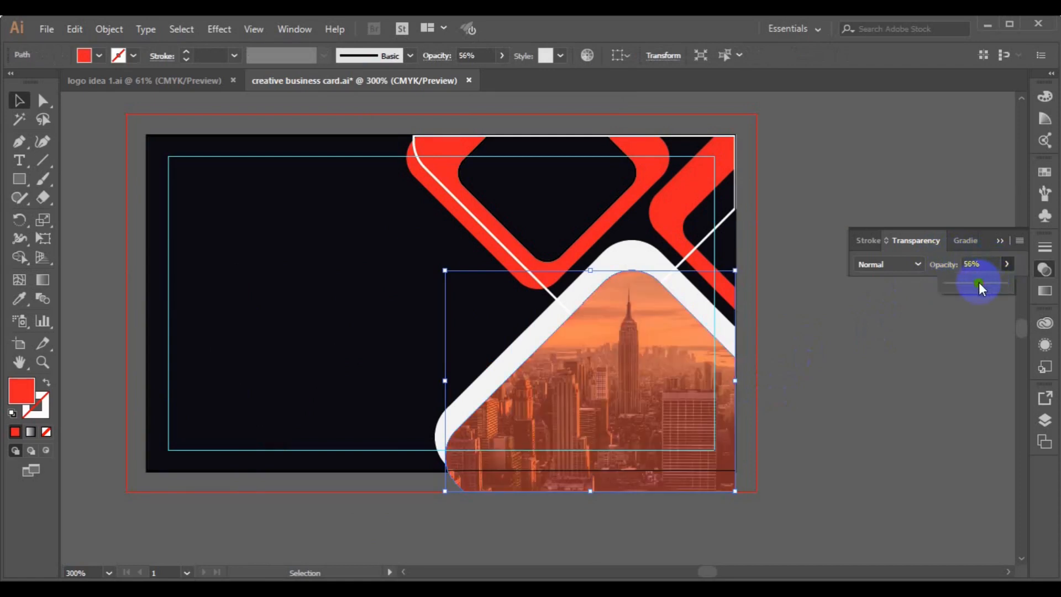
drag(977, 283, 971, 283)
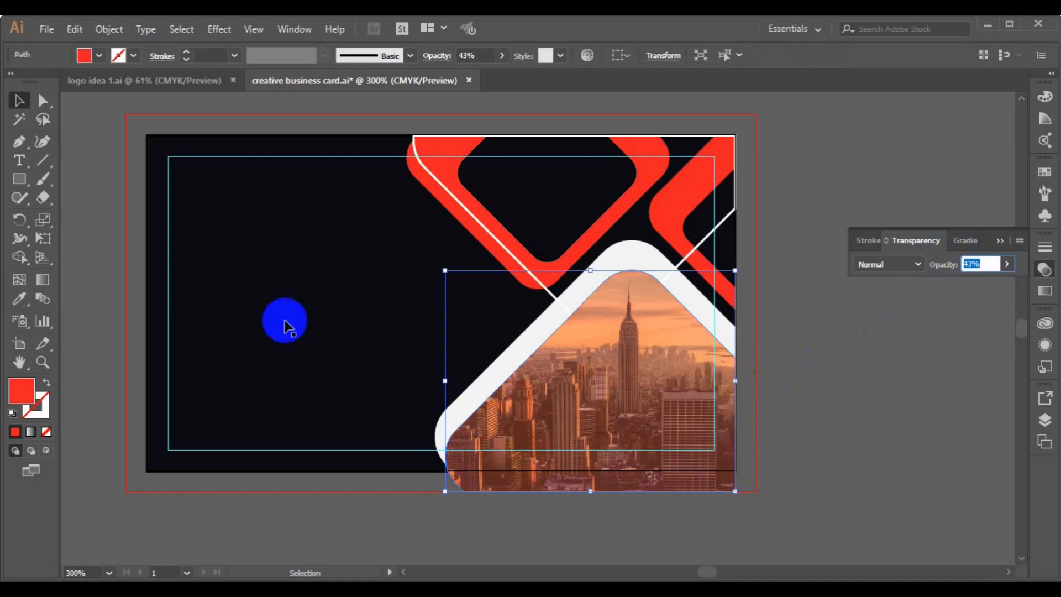
Draw a no-fill, black-stroke strip rectangle just below the card.
click(20, 179)
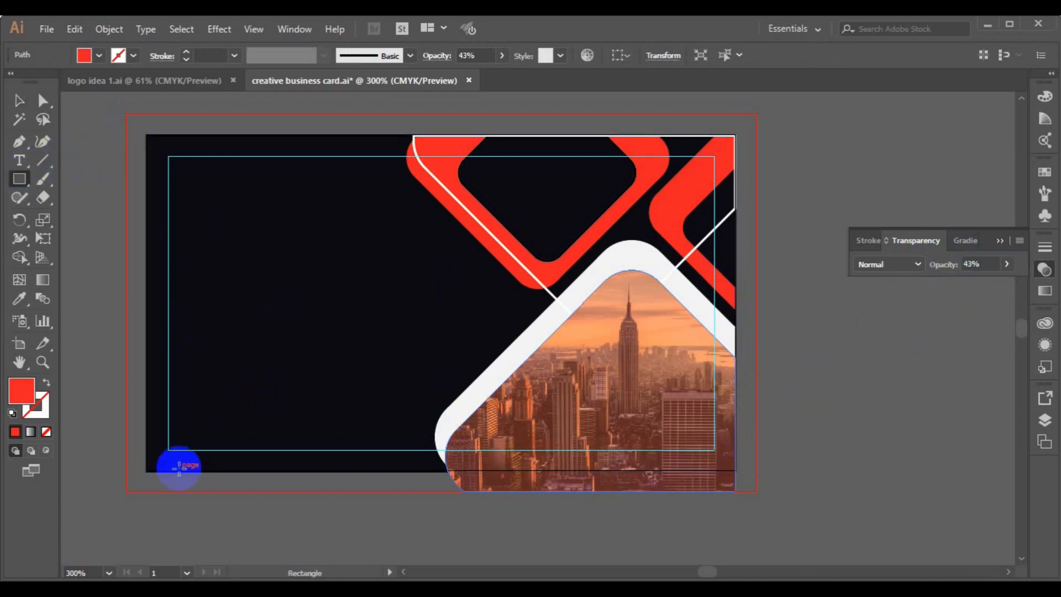
drag(179, 472, 755, 512)
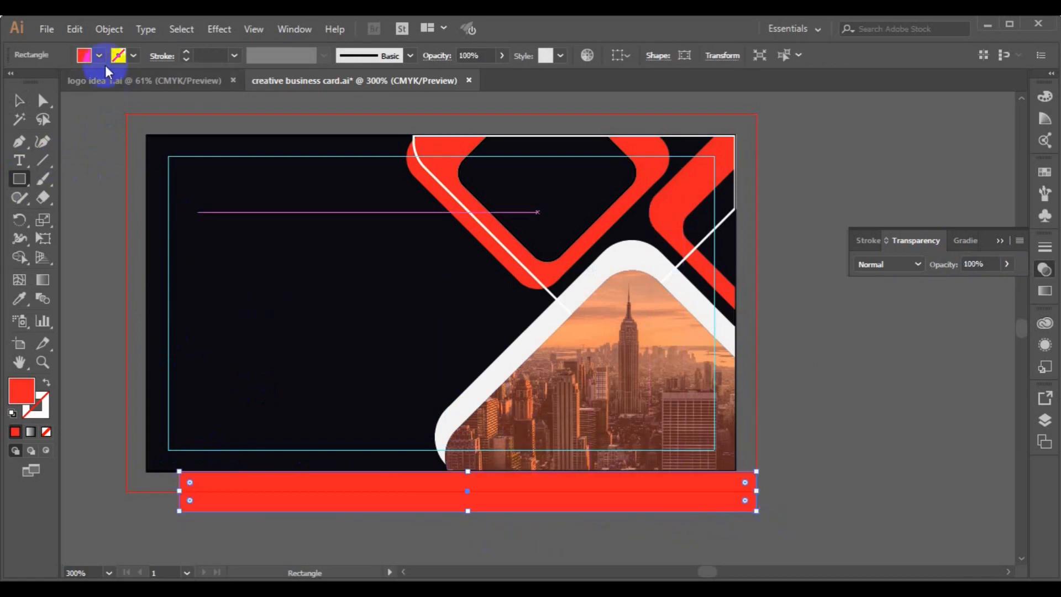
click(100, 55)
click(15, 88)
click(119, 55)
click(45, 88)
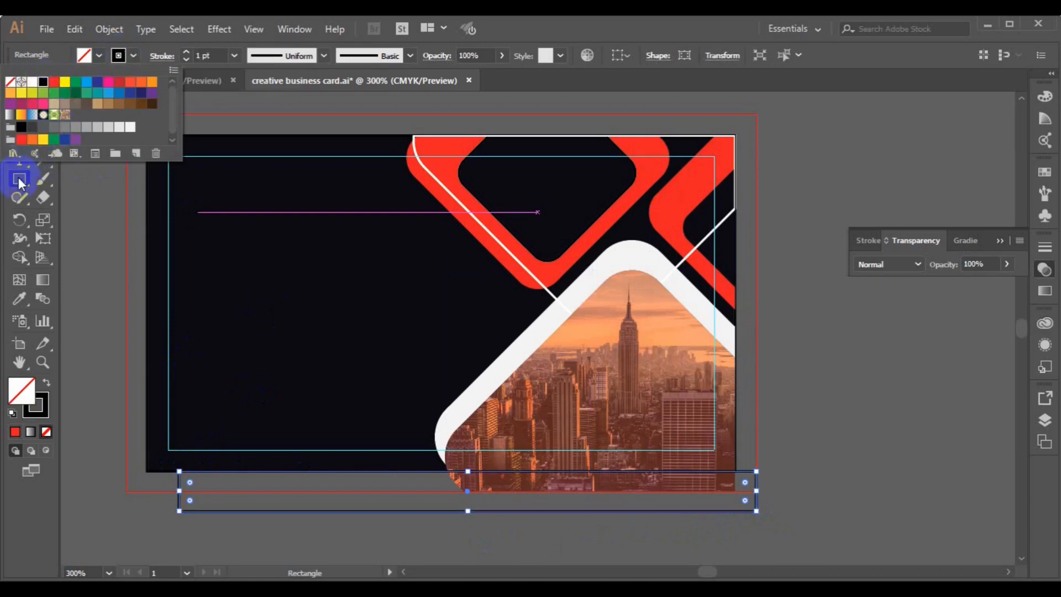
click(18, 101)
With the Shape Builder, delete the shape regions hanging below the card's bottom edge.
drag(94, 287, 739, 540)
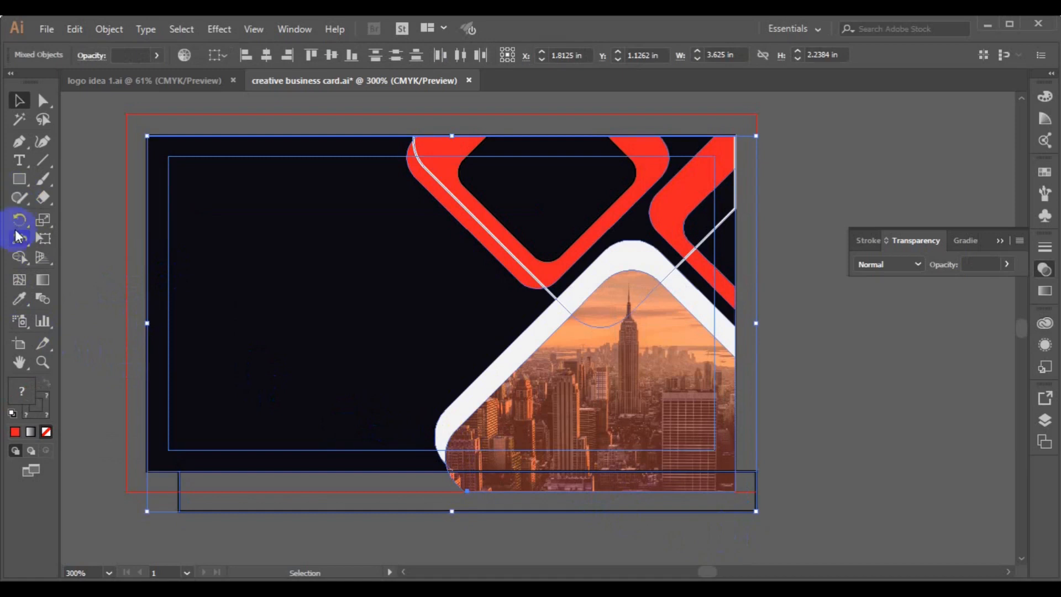
click(19, 257)
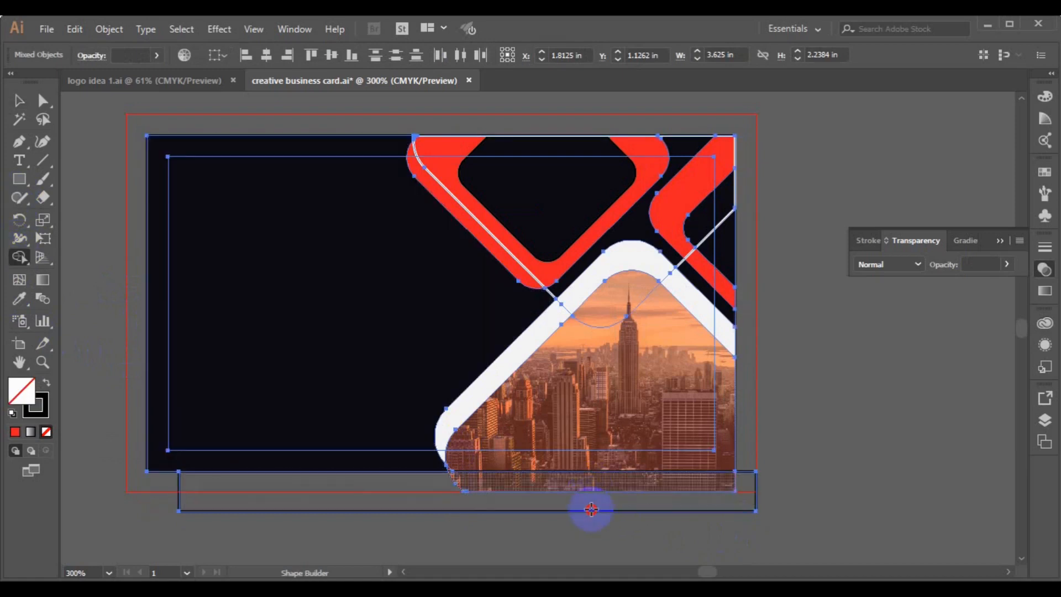
drag(592, 509, 579, 489)
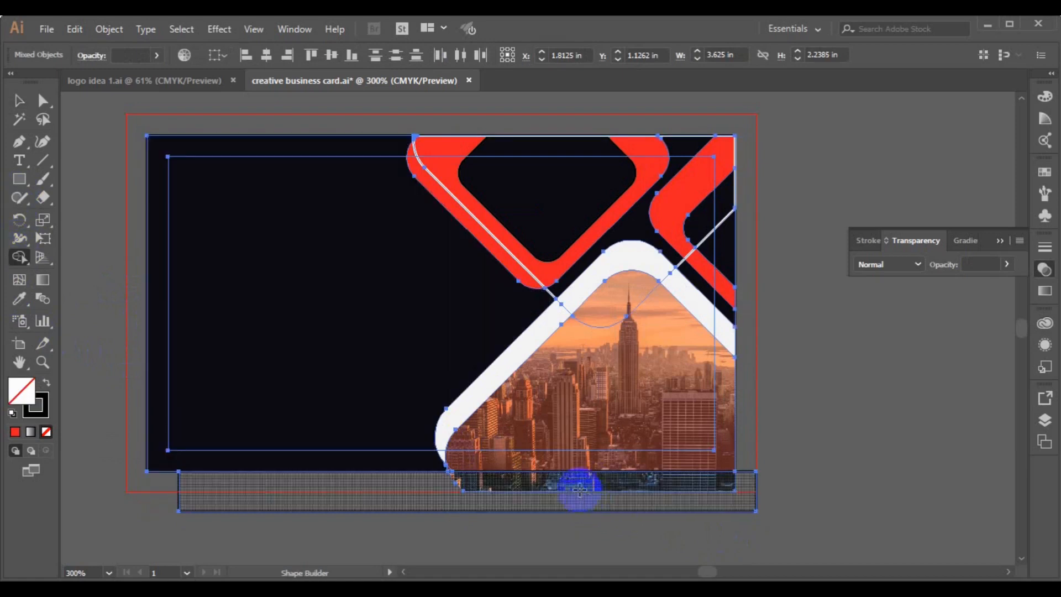
alt+click(579, 501)
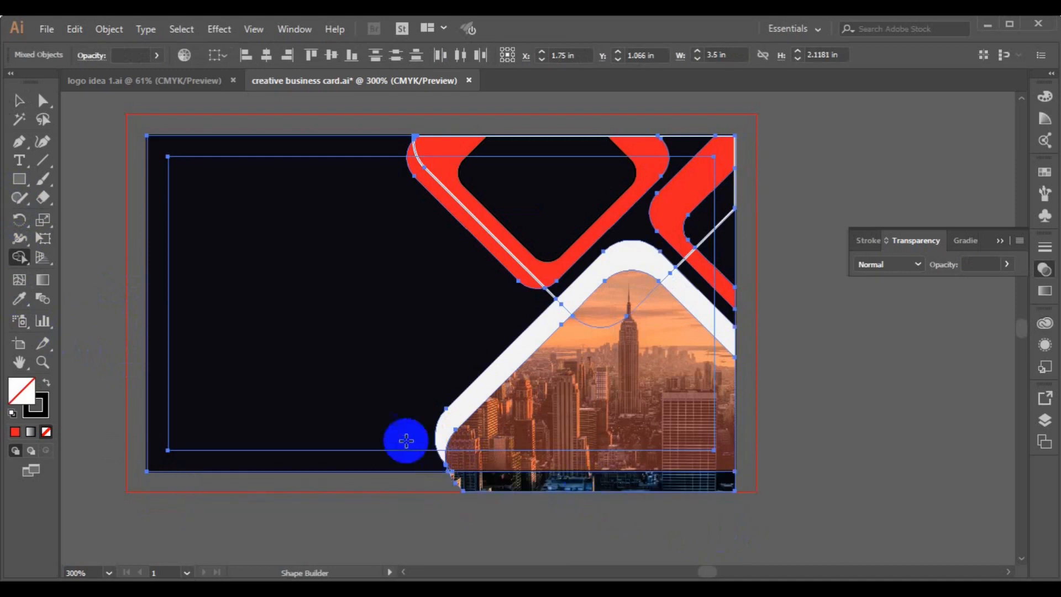
click(715, 506)
Draw another rectangle over the card's lower right area.
click(19, 179)
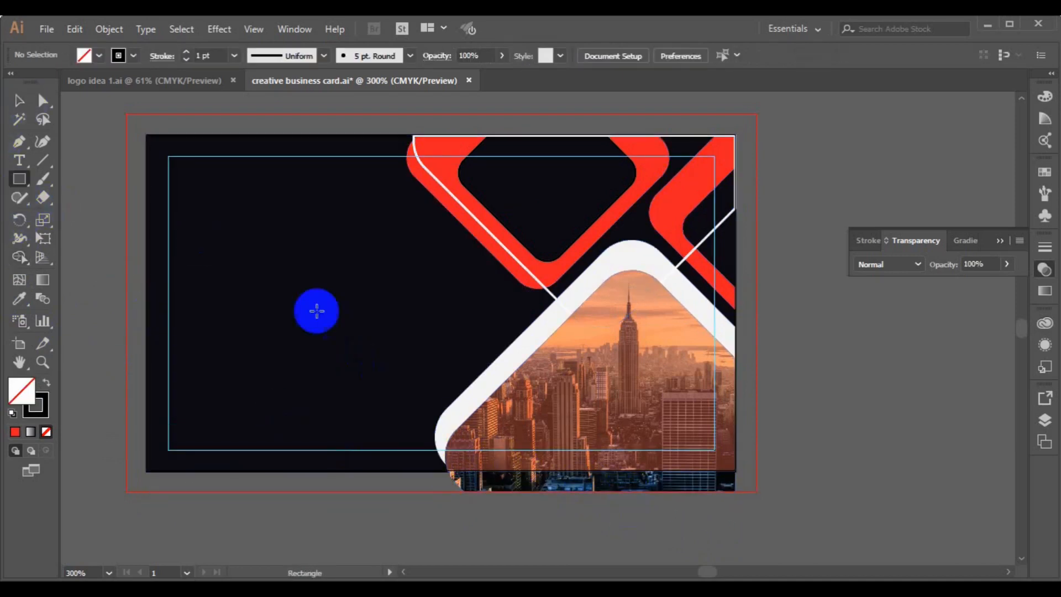
drag(435, 363, 738, 471)
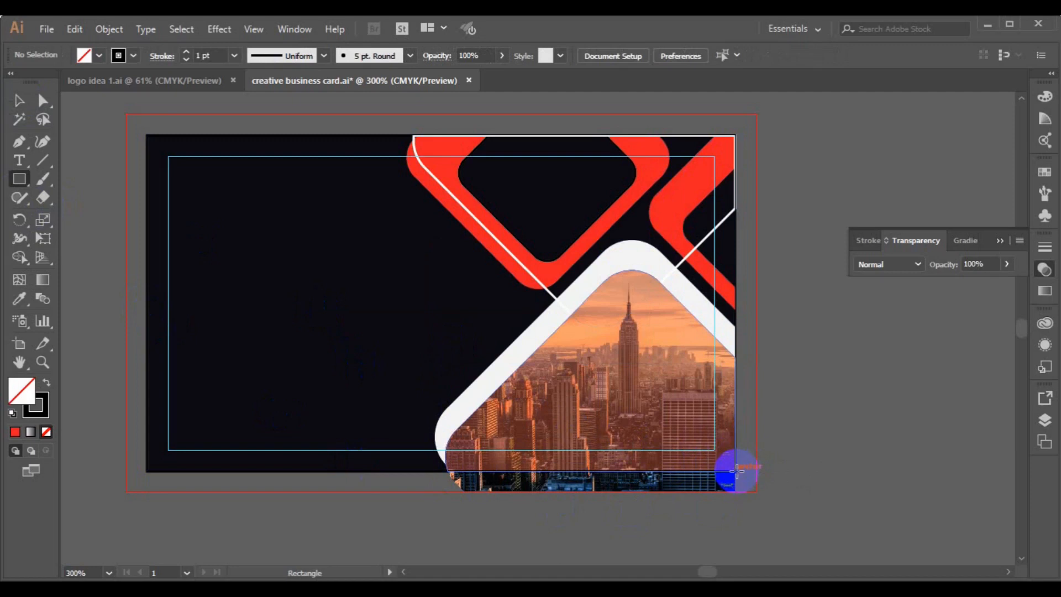
click(19, 100)
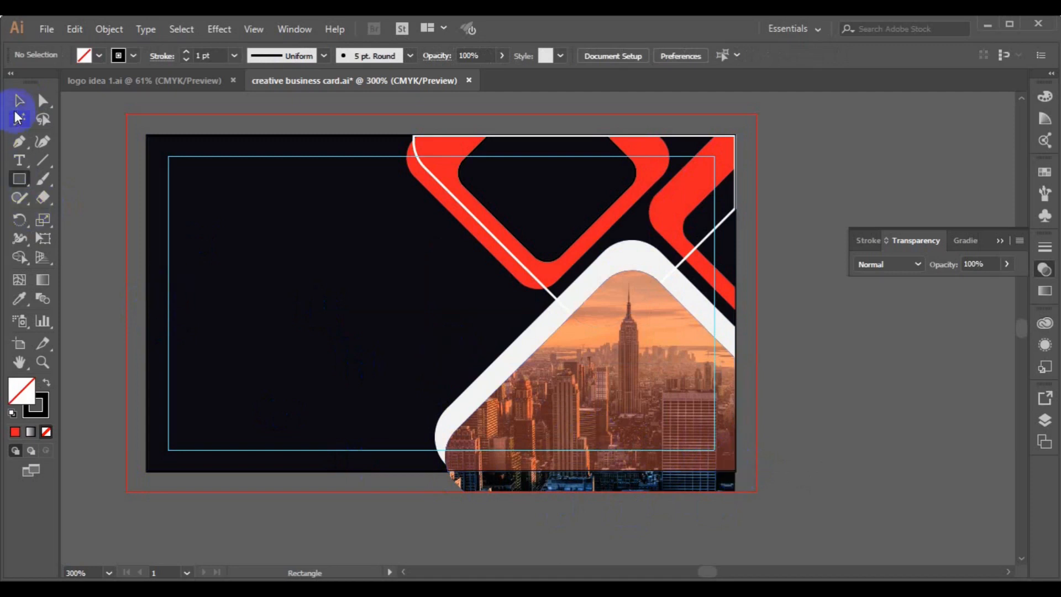
Delete the clipped city photo and copy the translucent peach shape to the card's lower left.
click(507, 489)
key(Delete)
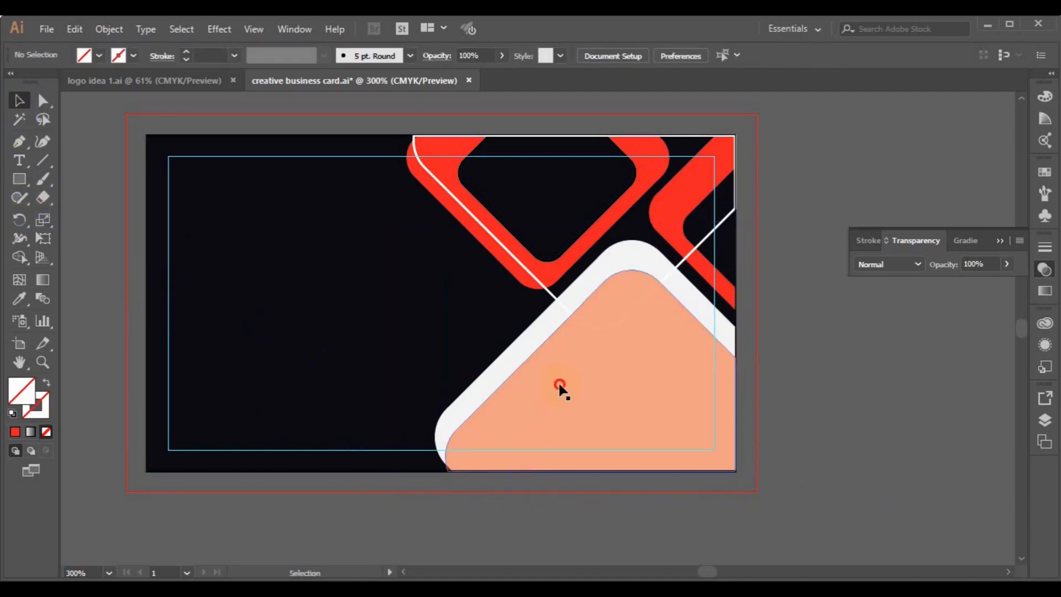
click(559, 387)
drag(538, 396, 231, 389)
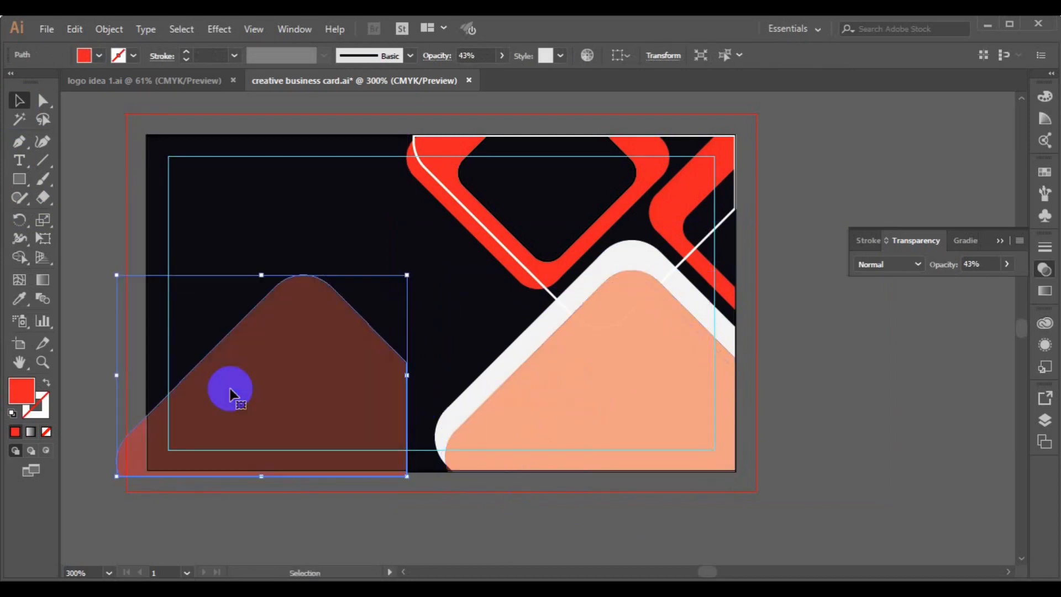
Place city-wallpaper-7.jpg from the stock photo folder over the card's right side.
click(46, 31)
click(113, 276)
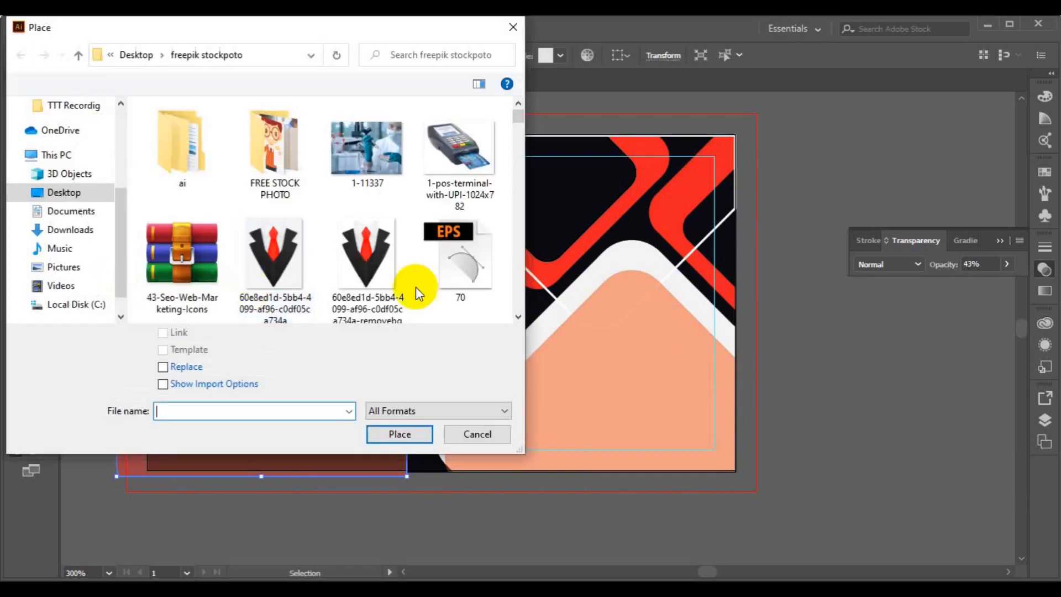
click(518, 318)
drag(519, 318, 520, 319)
click(367, 151)
click(367, 433)
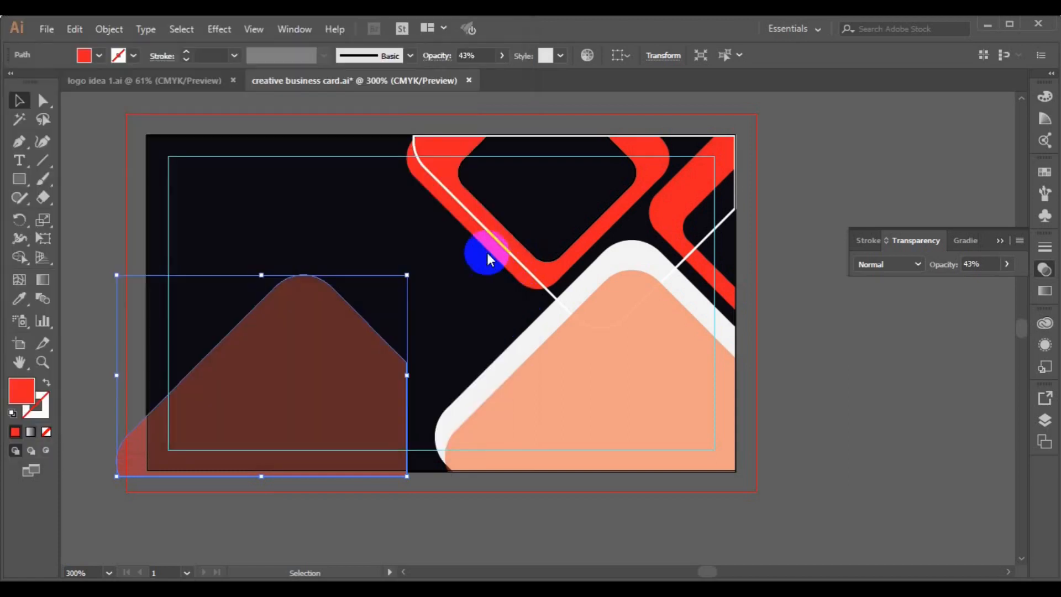
mouse_move(472, 250)
mouse_down()
mouse_move(779, 457)
mouse_move(909, 506)
mouse_up()
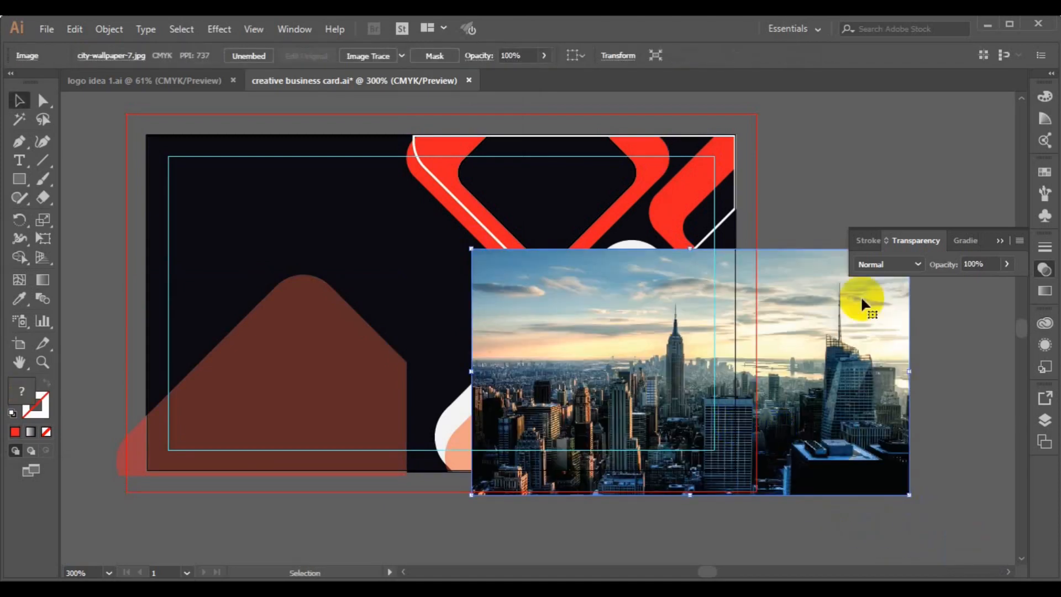
Bring the rounded shape in front, position the city photo beneath it, and clip them.
right_click(467, 434)
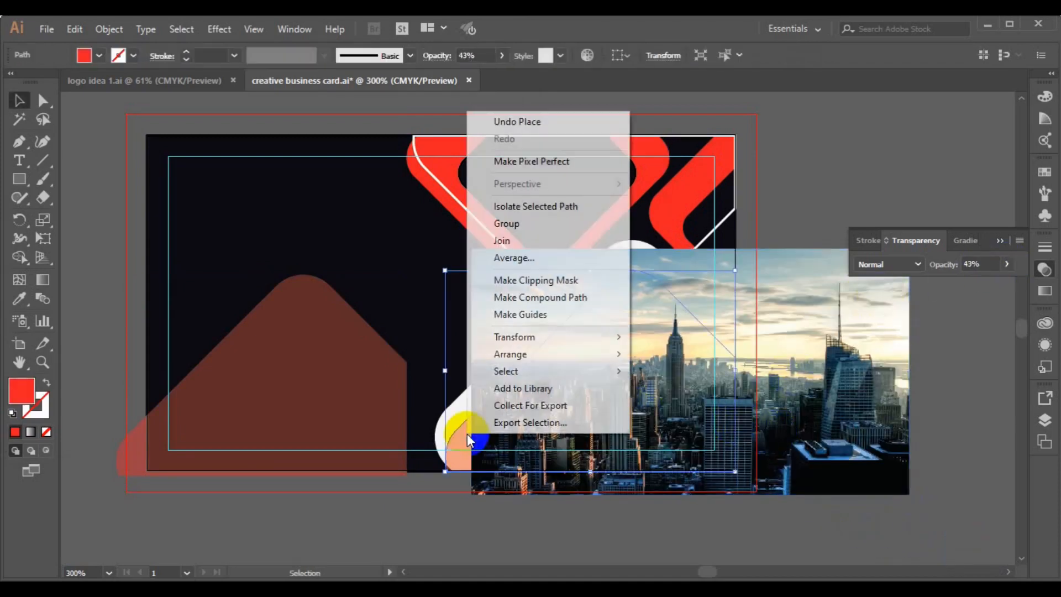
mouse_move(542, 354)
click(671, 354)
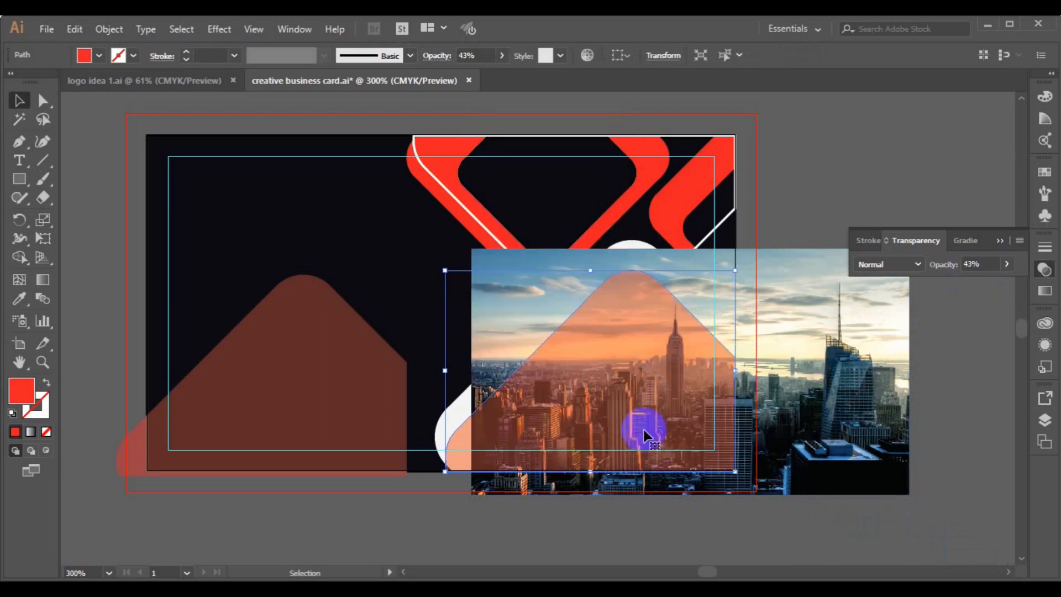
click(852, 415)
drag(852, 417, 745, 429)
drag(752, 474, 784, 457)
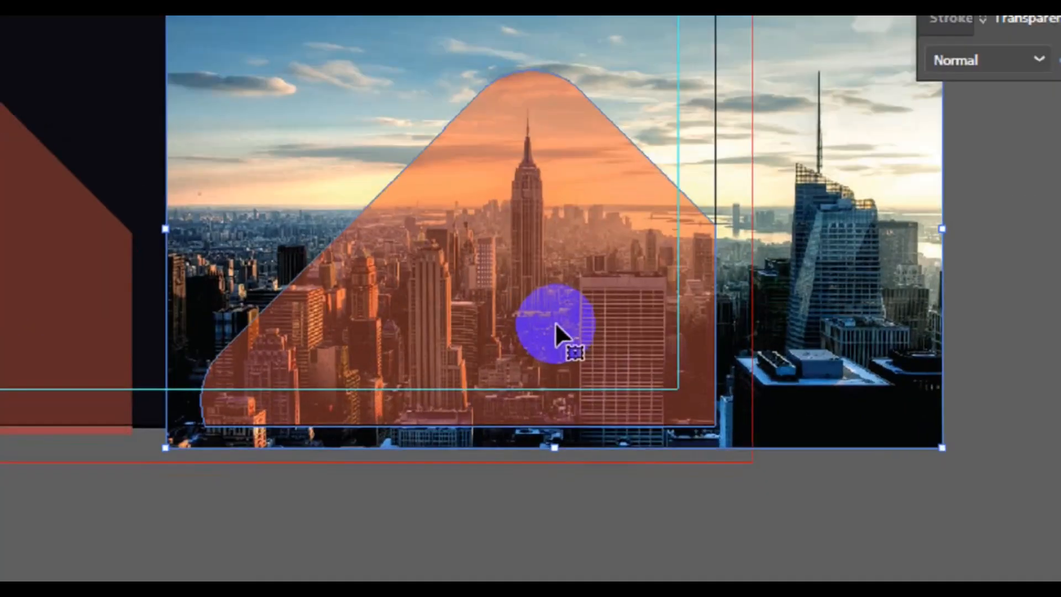
right_click(645, 414)
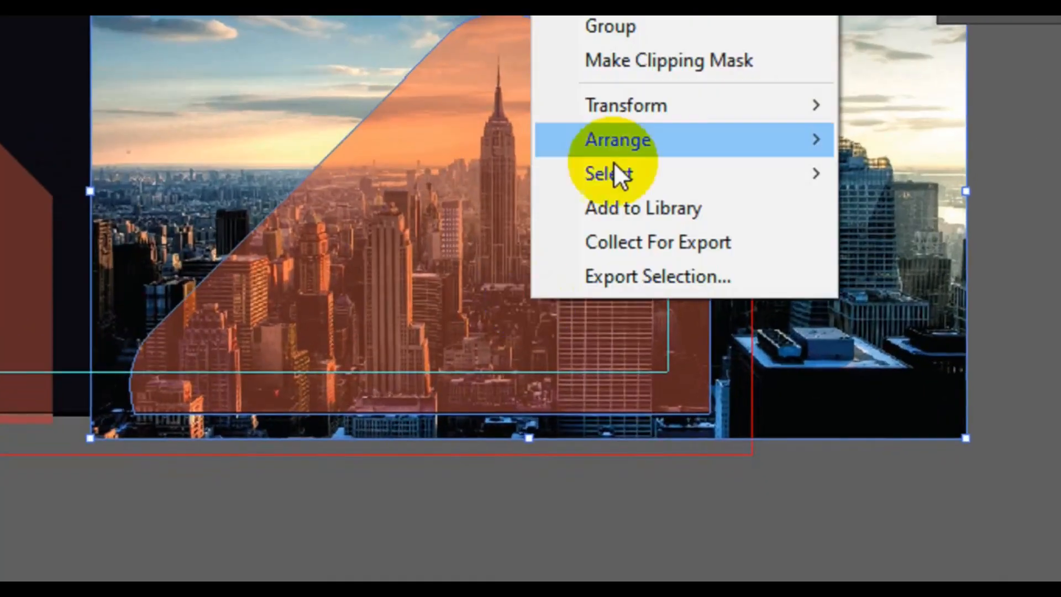
click(644, 132)
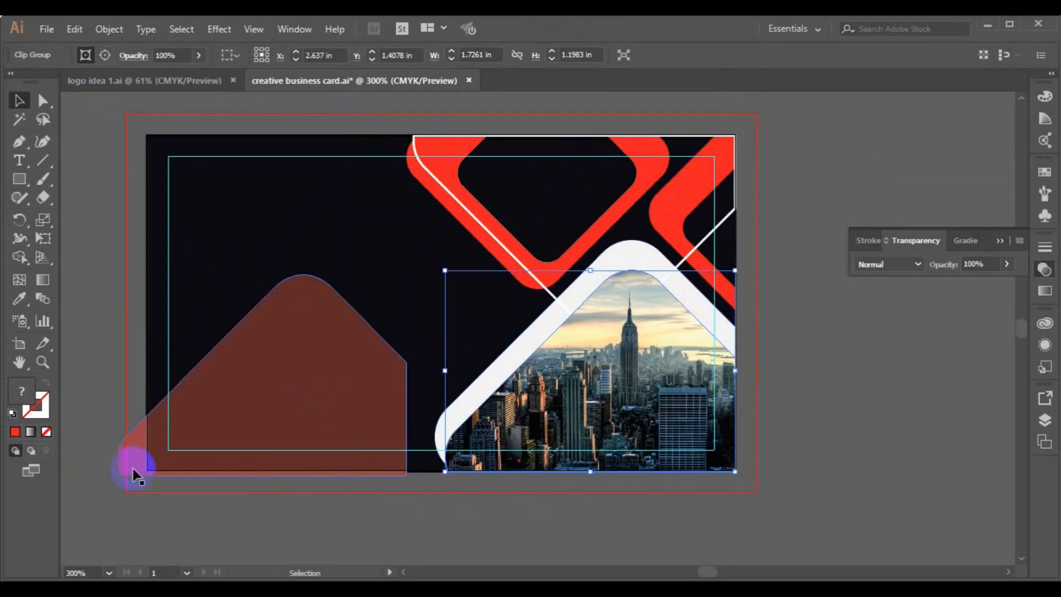
Bring the brown overlay to front, align it right and bottom over the photo, and group them.
click(135, 469)
right_click(137, 466)
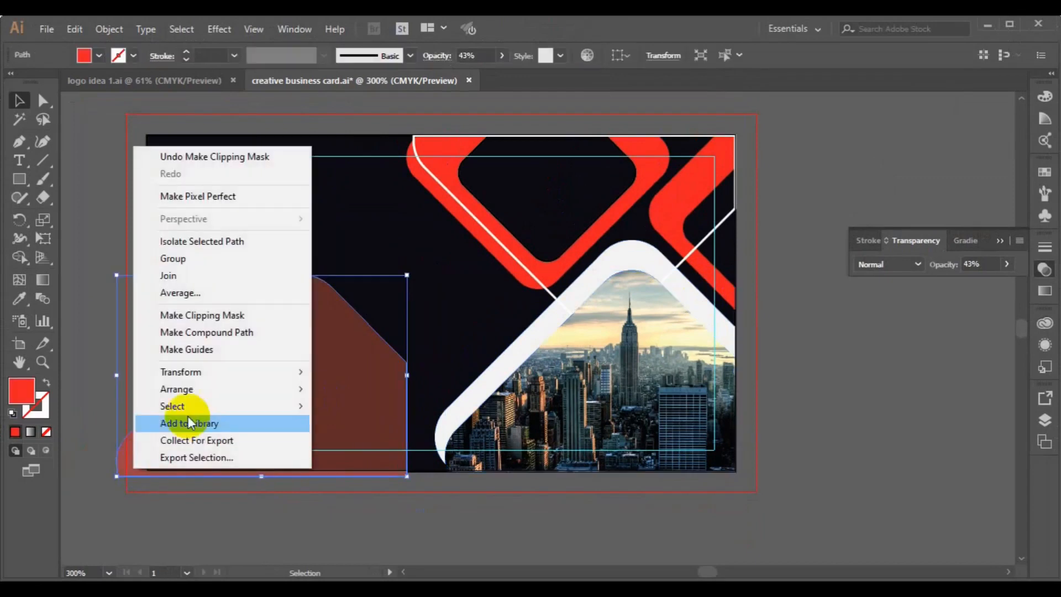
click(350, 385)
drag(363, 421, 480, 435)
shift+click(560, 437)
click(287, 54)
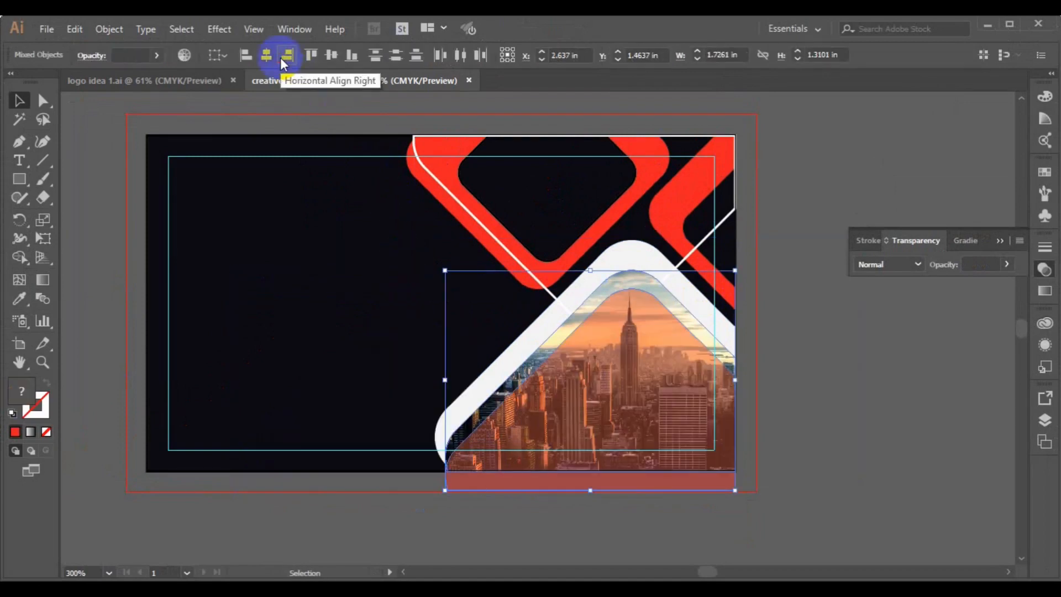
click(358, 63)
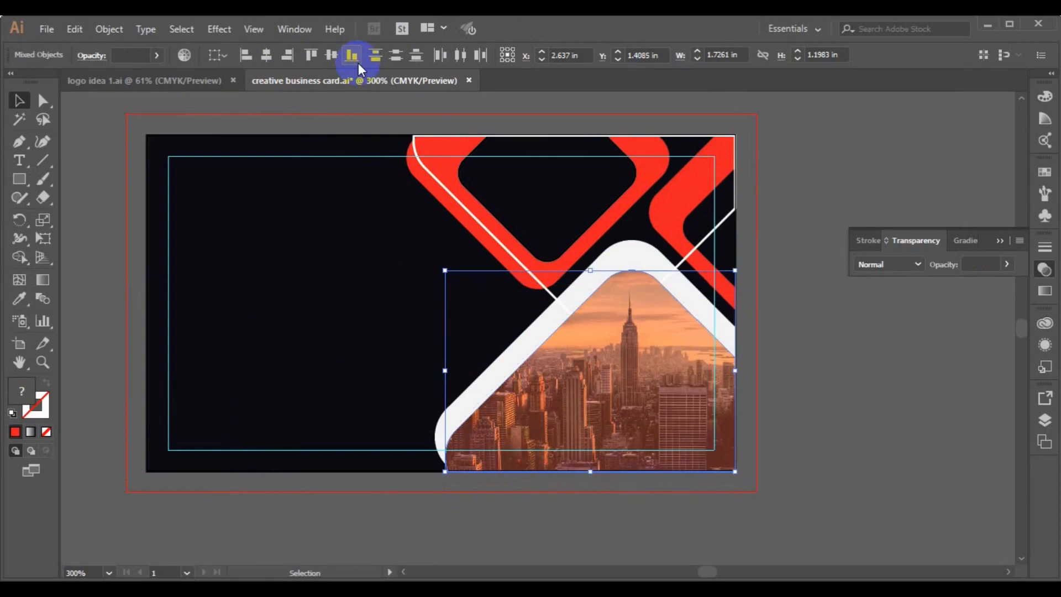
key(ctrl+g)
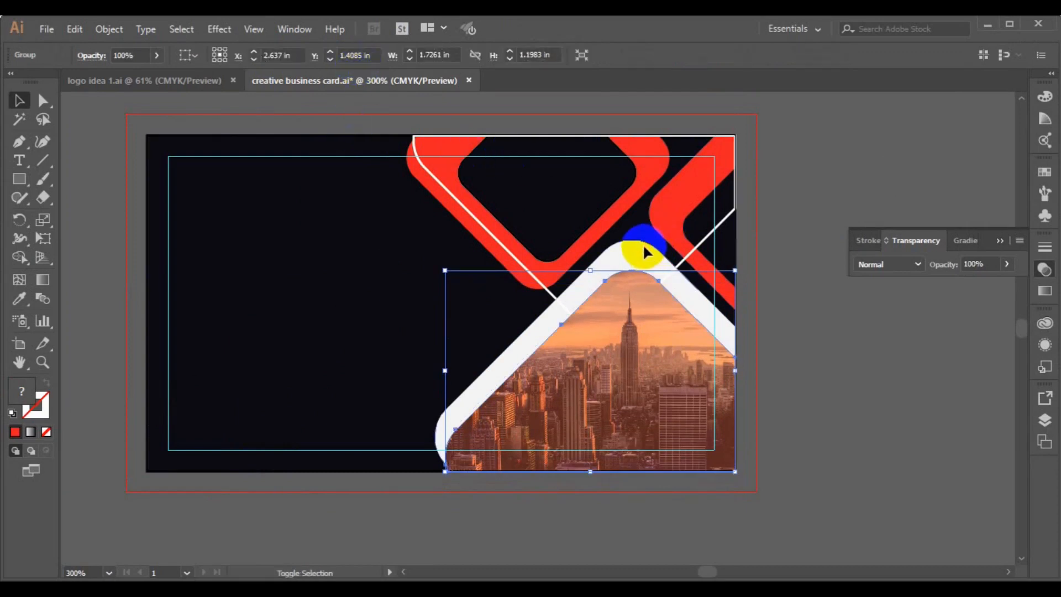
Align the photo group to the bottom of the white rounded frame.
shift+click(644, 251)
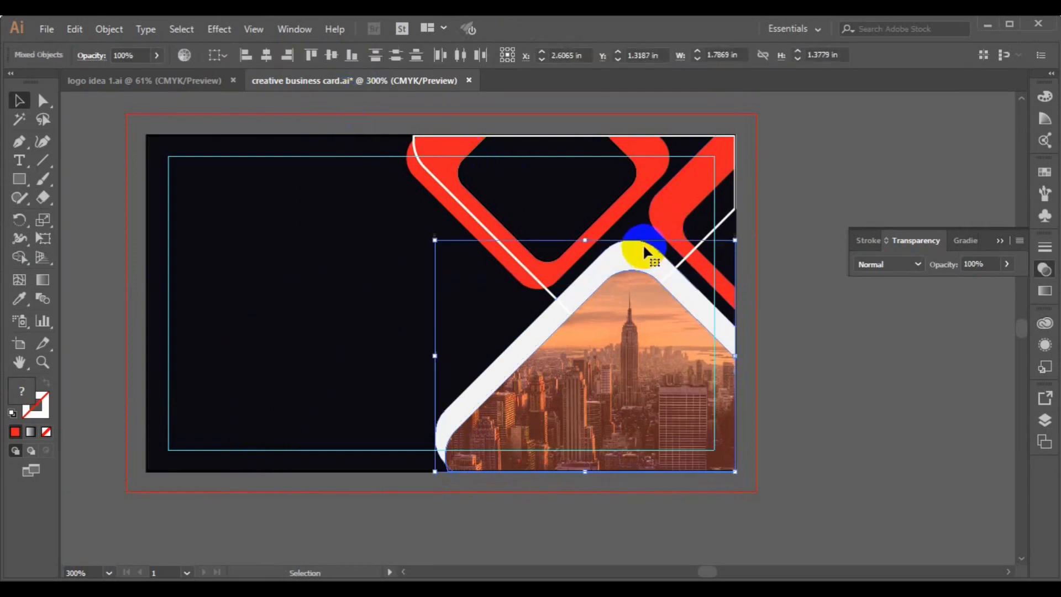
click(349, 62)
click(805, 357)
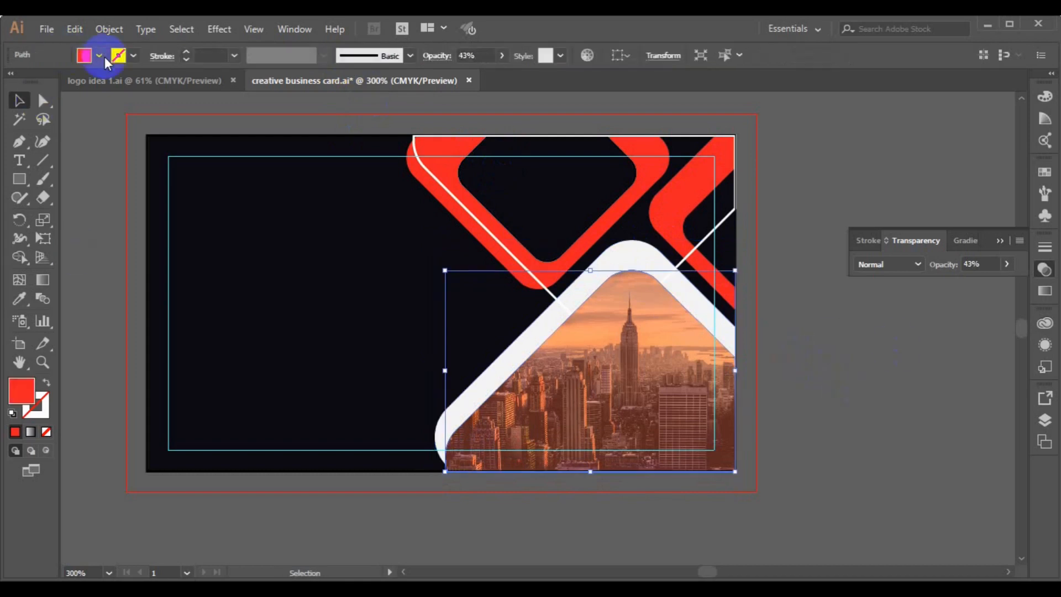
Change the overlay's fill from red to a light grey swatch.
click(100, 56)
click(64, 127)
click(53, 128)
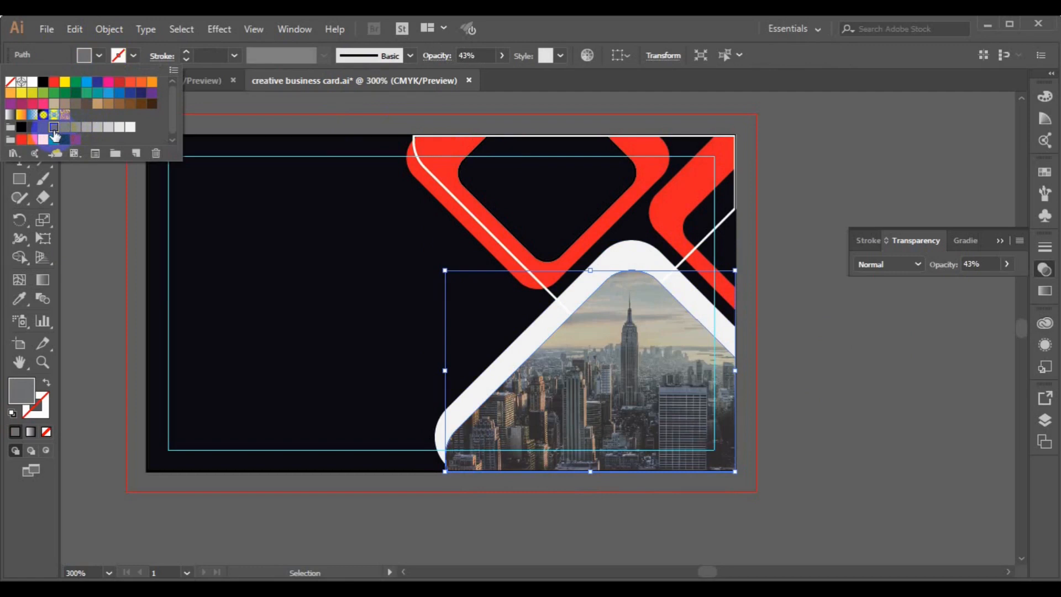
click(114, 287)
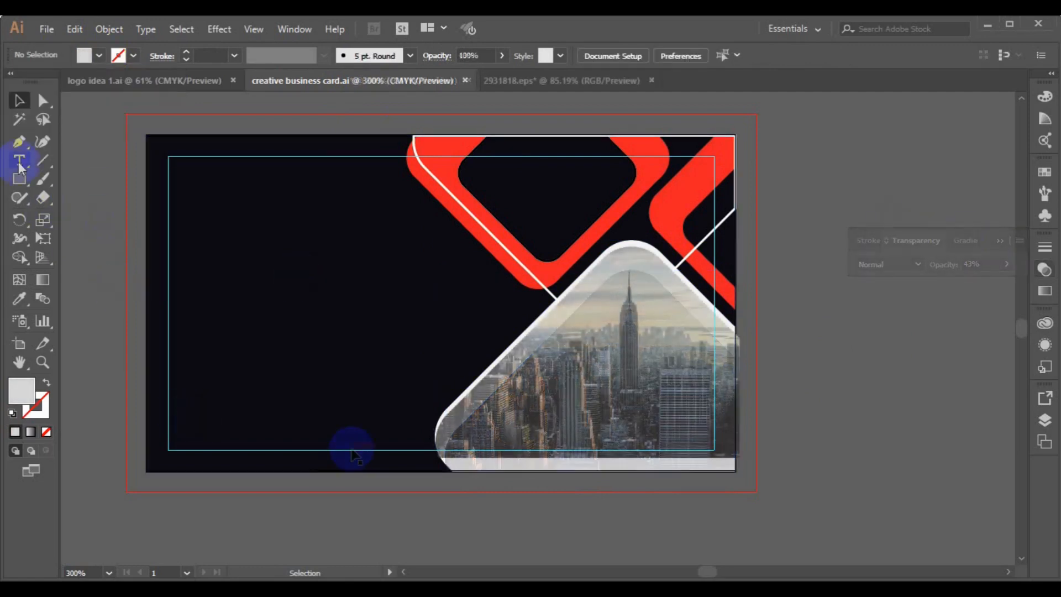
click(18, 161)
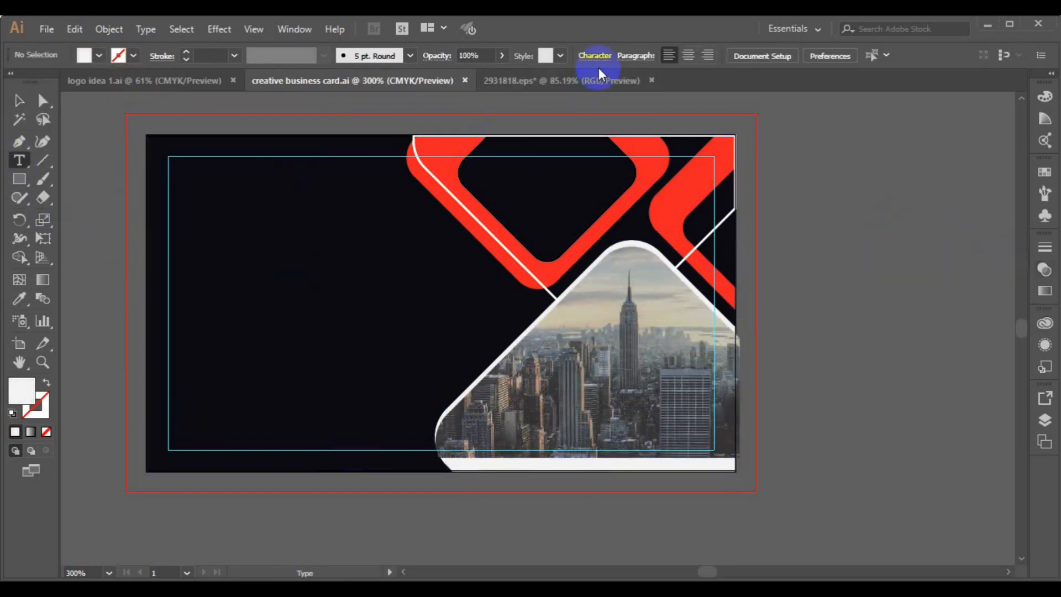
Create a text object on the card's upper left in Roboto Bold.
click(226, 220)
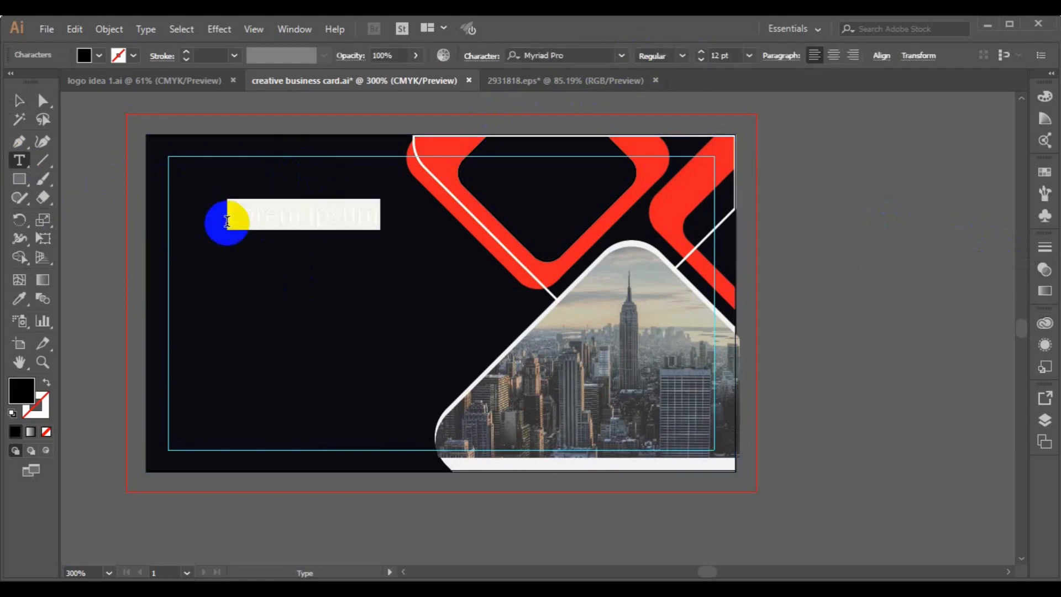
click(555, 56)
text(r)
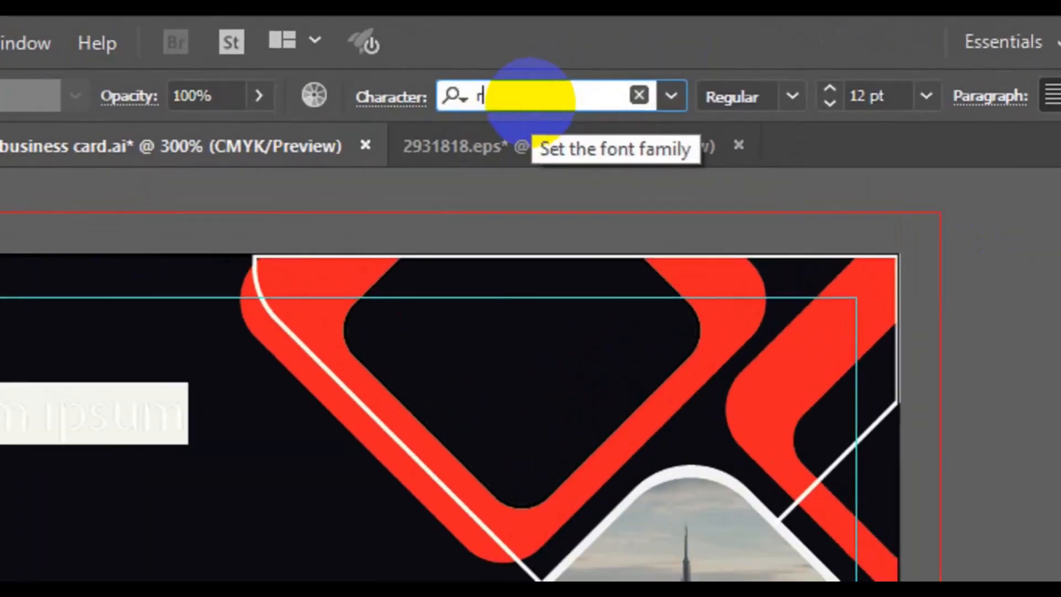
text(oboto)
key(Return)
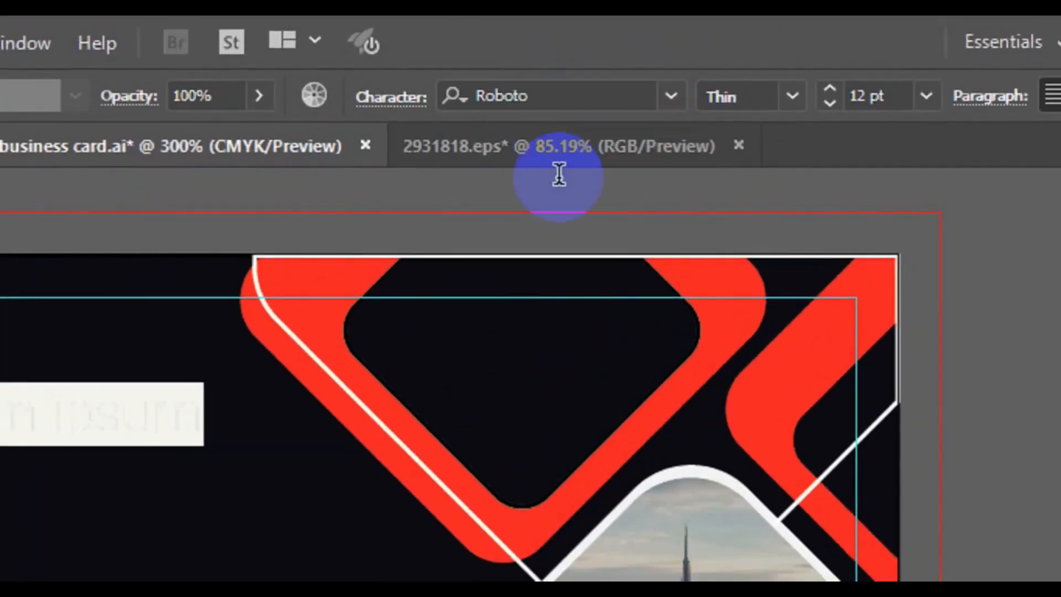
click(686, 54)
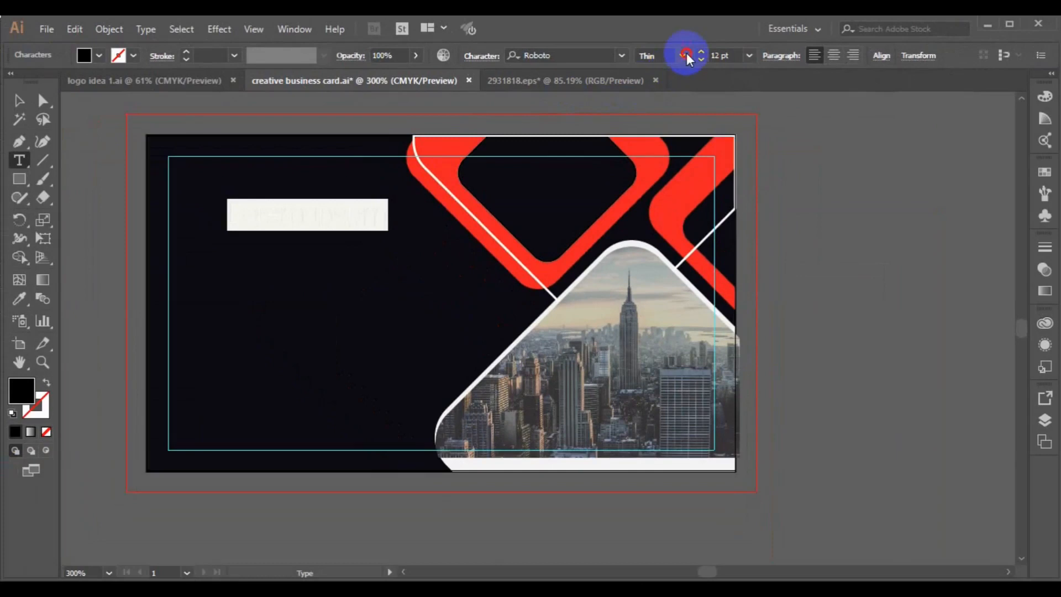
click(666, 194)
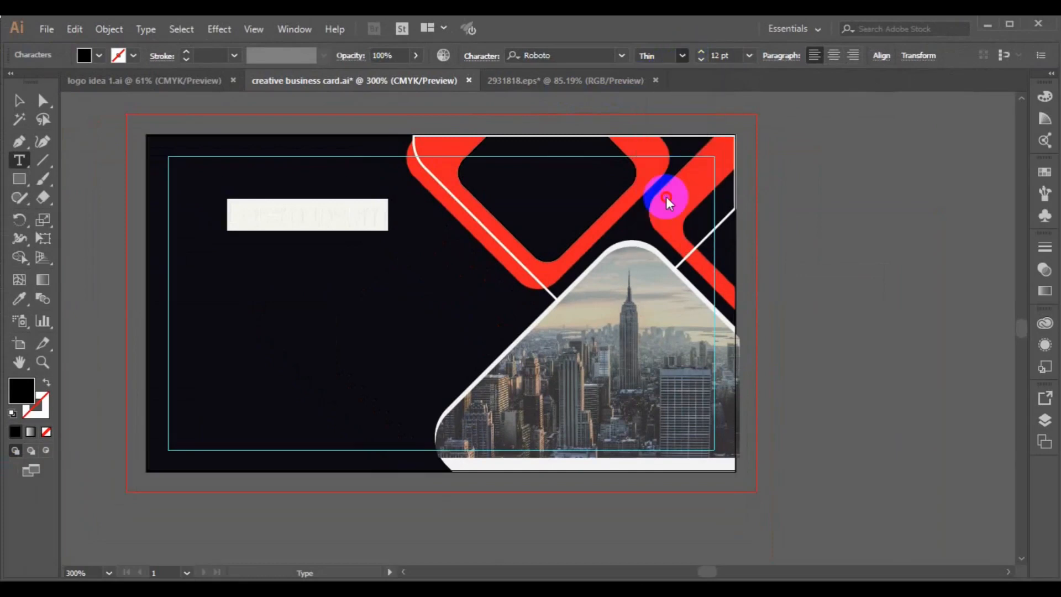
Give the text a near-white fill.
click(20, 301)
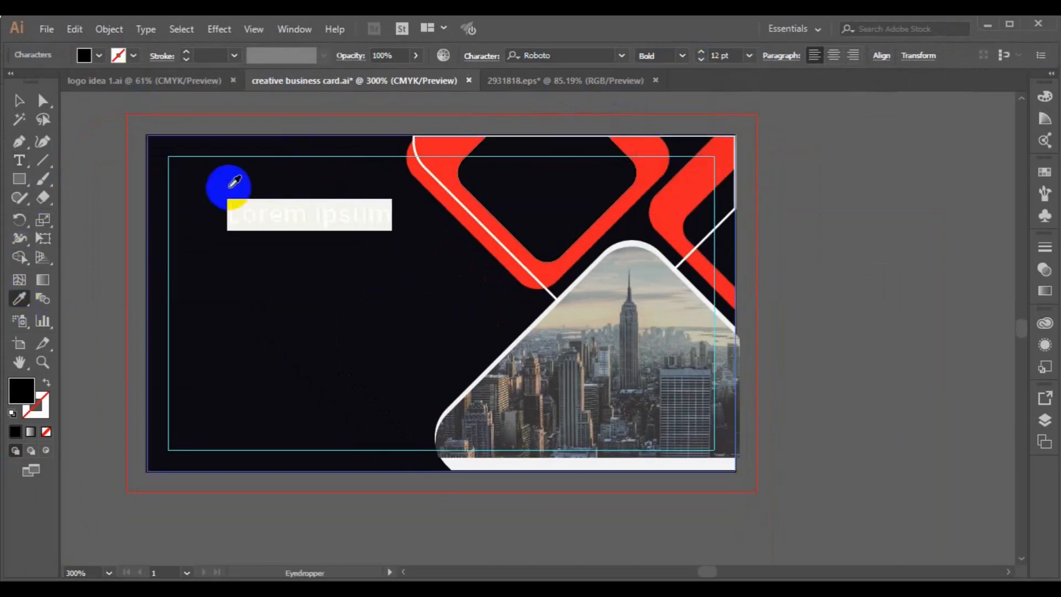
click(18, 101)
click(116, 55)
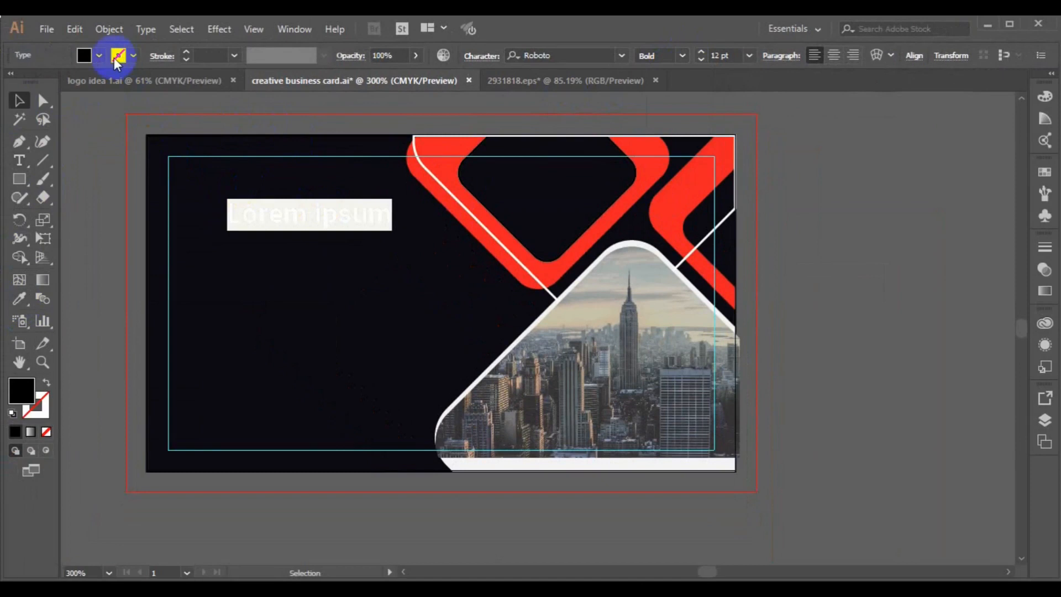
click(131, 128)
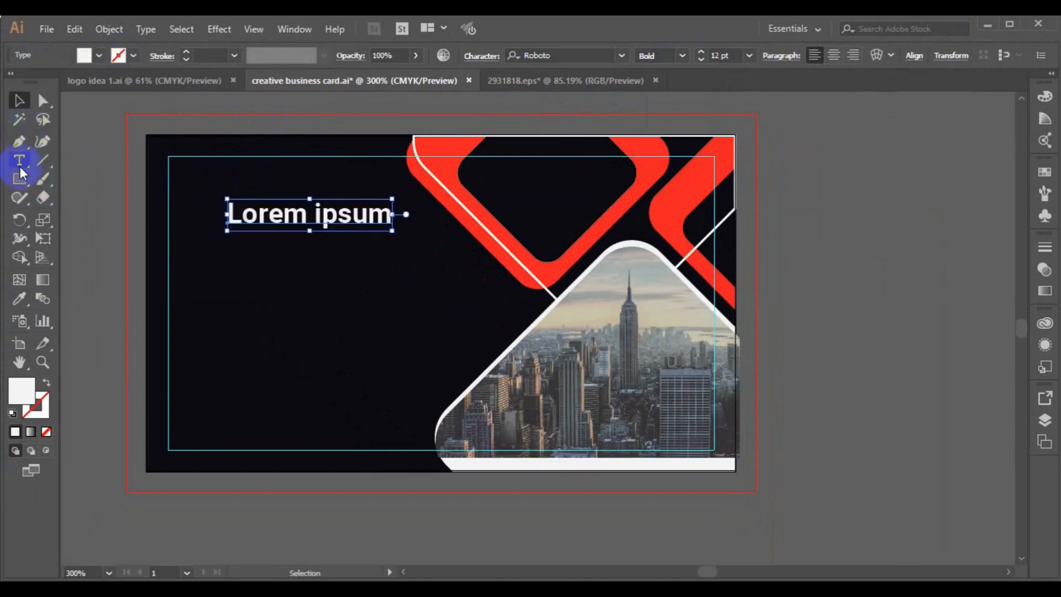
Type the cardholder's full name and set the surname to Roboto Light.
click(19, 168)
triple_click(247, 215)
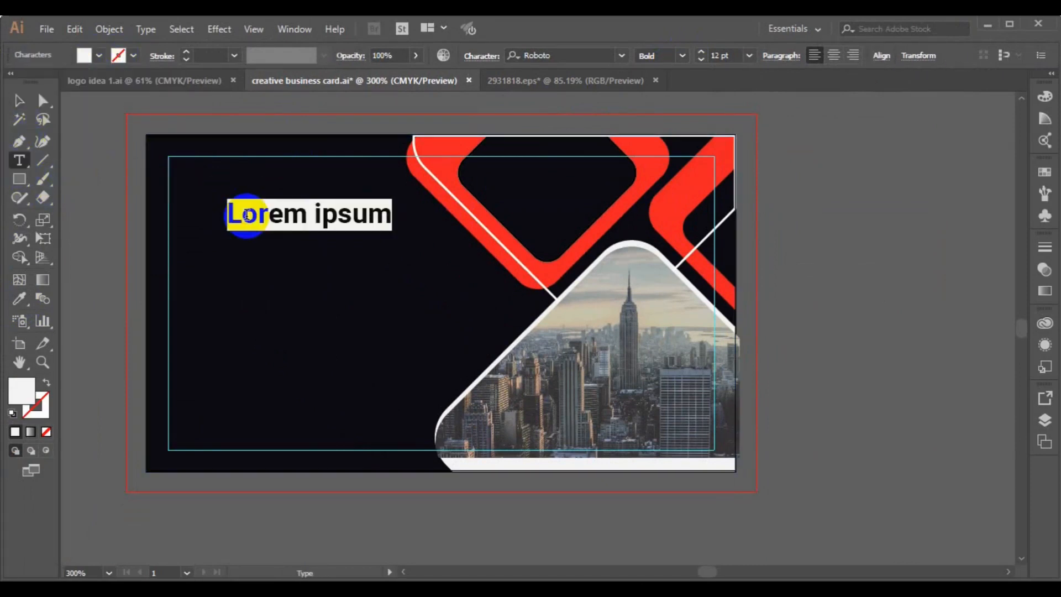
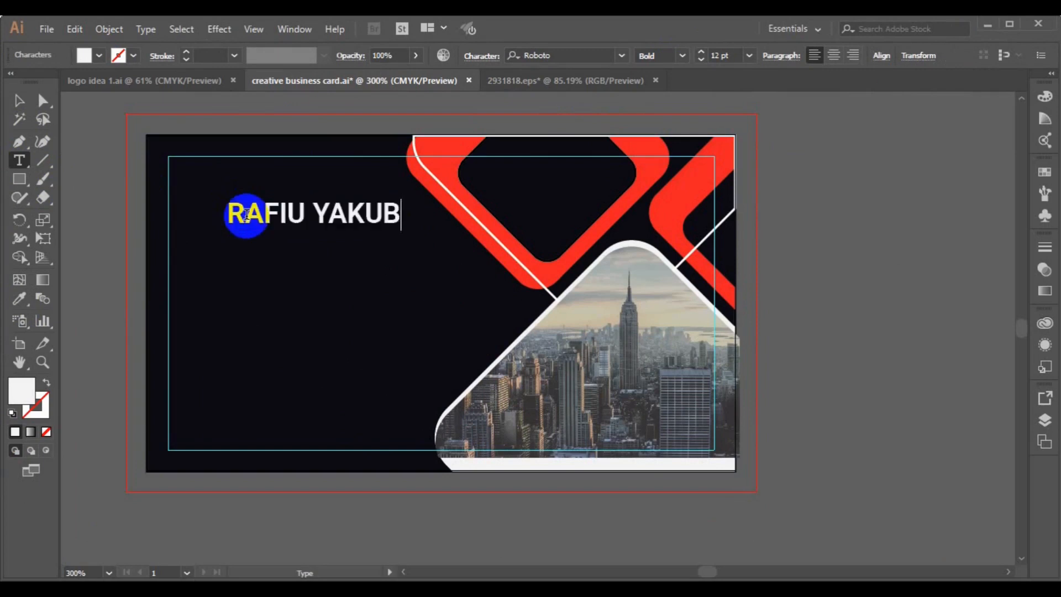
drag(307, 208, 402, 204)
click(683, 56)
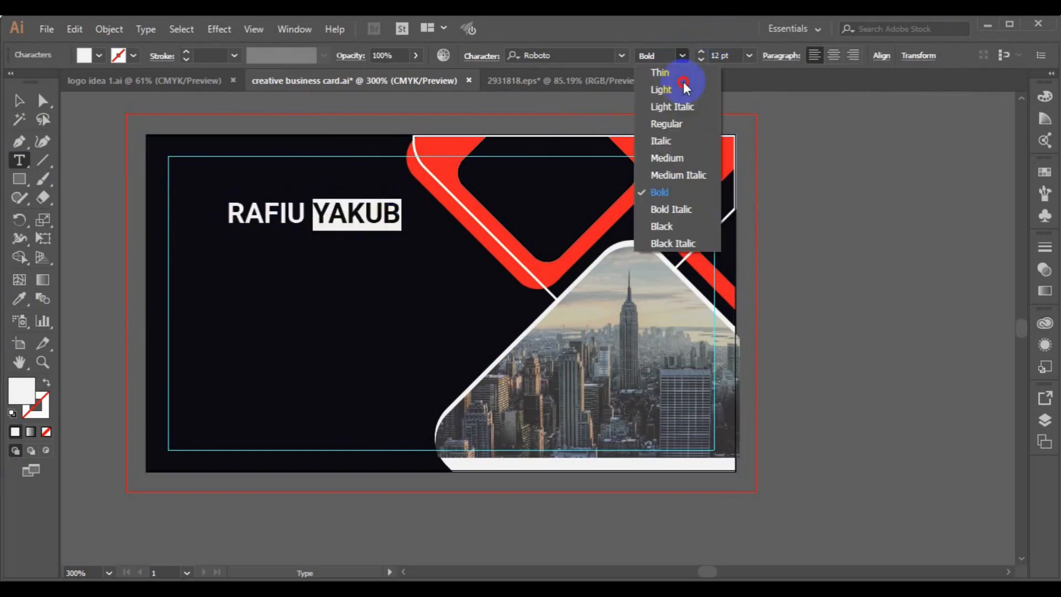
click(677, 86)
Move the name text to the card's top-left corner.
click(16, 103)
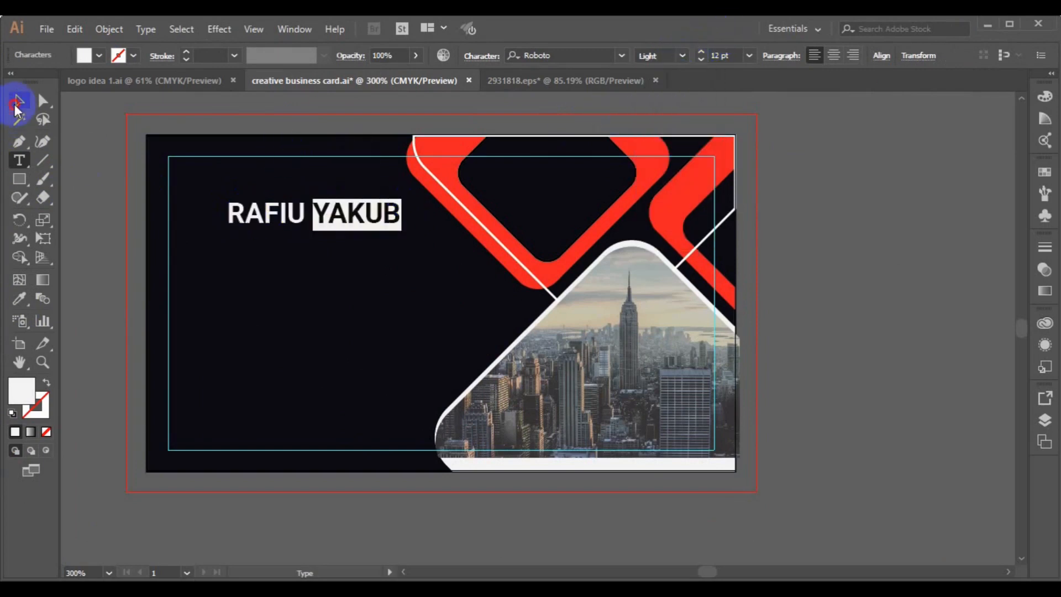
click(255, 222)
drag(255, 222, 196, 178)
Add a CREATIVE DIRECTOR line beneath the name at 6 pt.
click(332, 172)
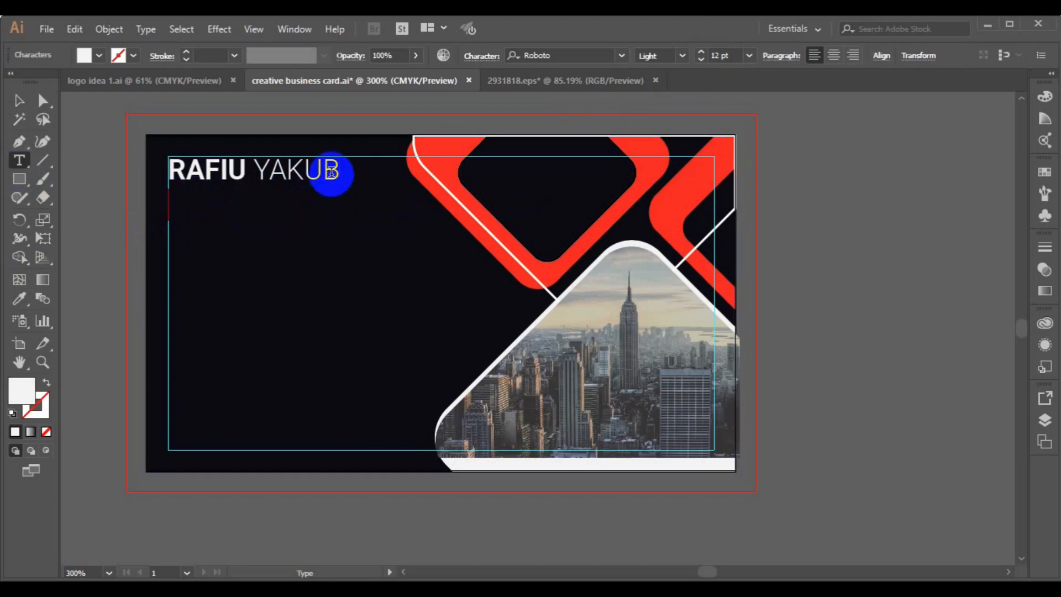
key(ctrl+v)
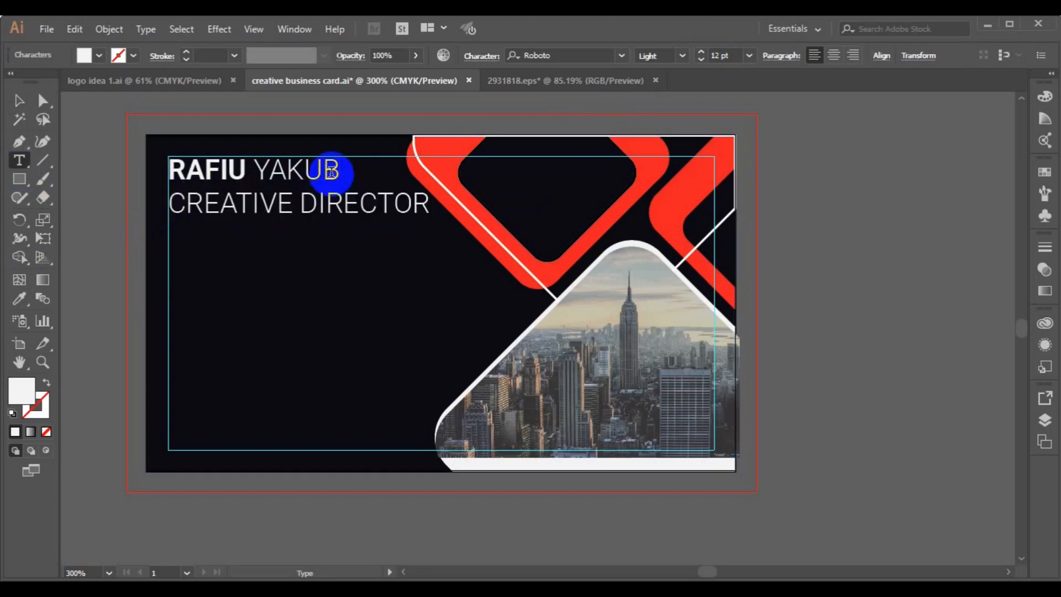
triple_click(174, 207)
click(750, 55)
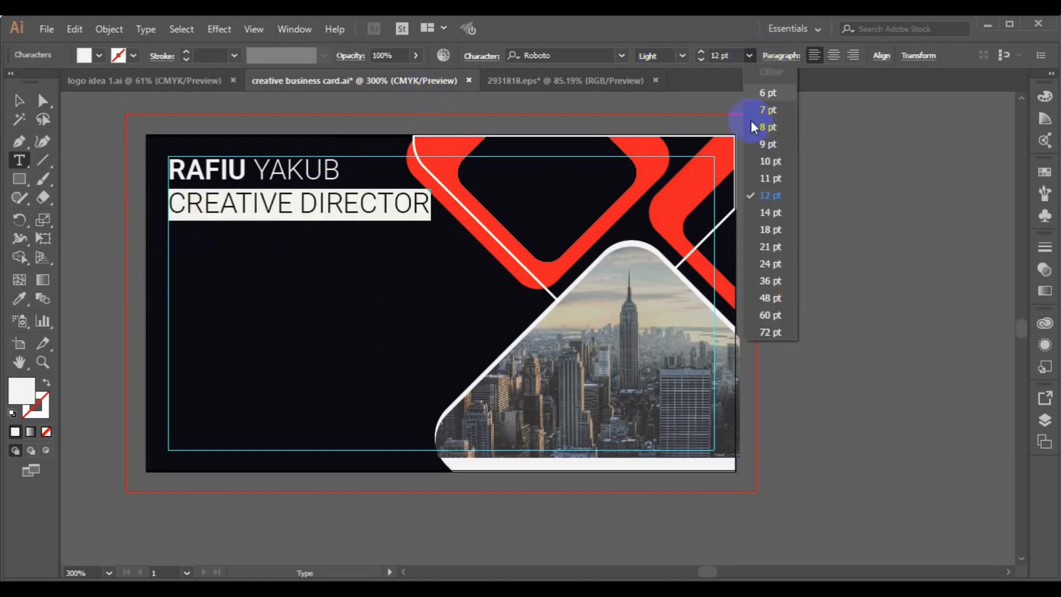
click(768, 94)
click(19, 99)
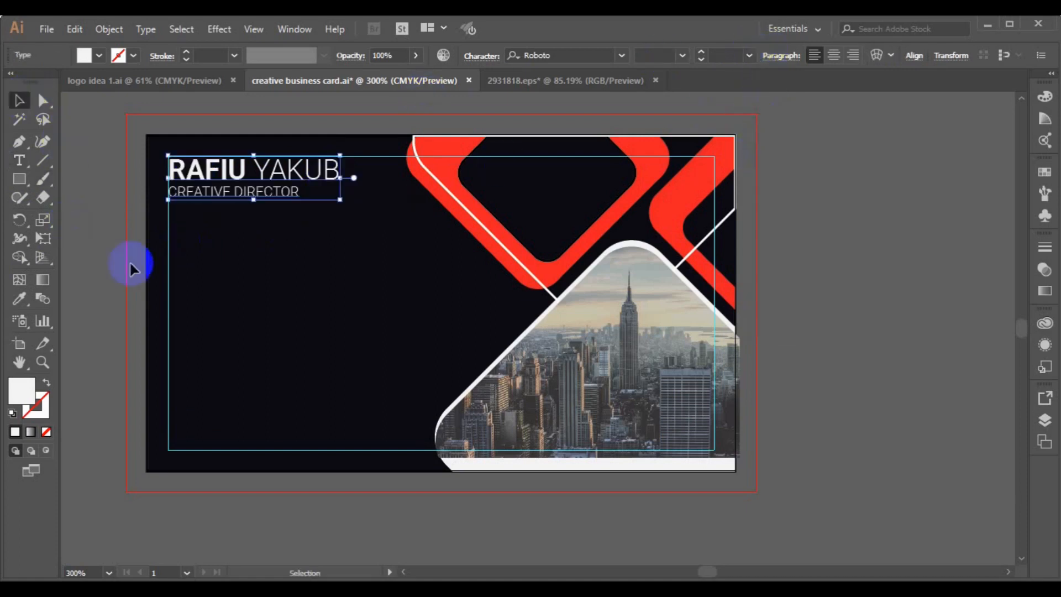
click(203, 302)
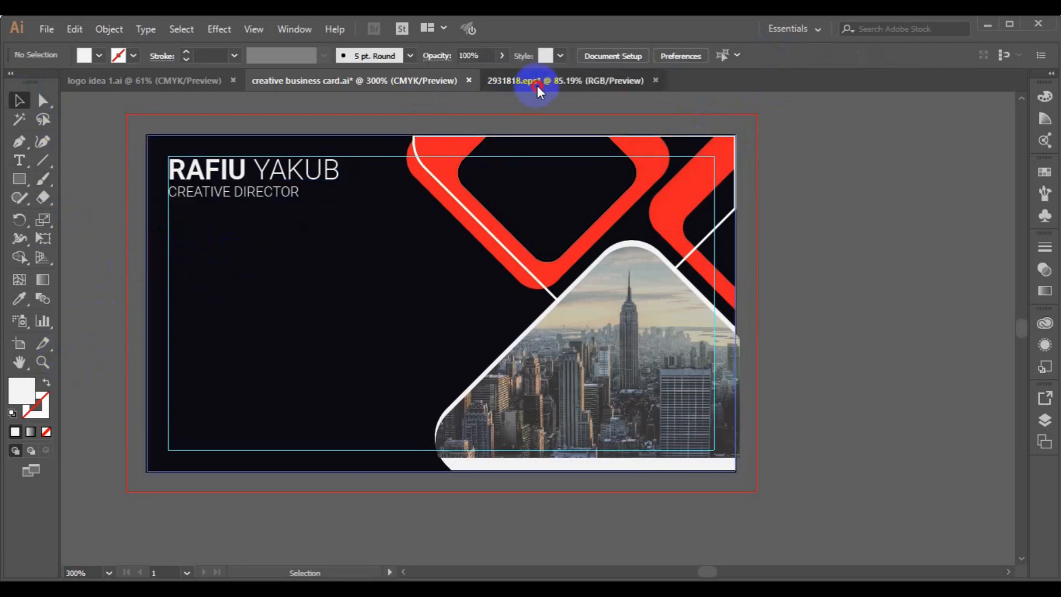
Copy the circled phone, location and web icons from 2931818.eps into the card document.
click(537, 85)
click(820, 370)
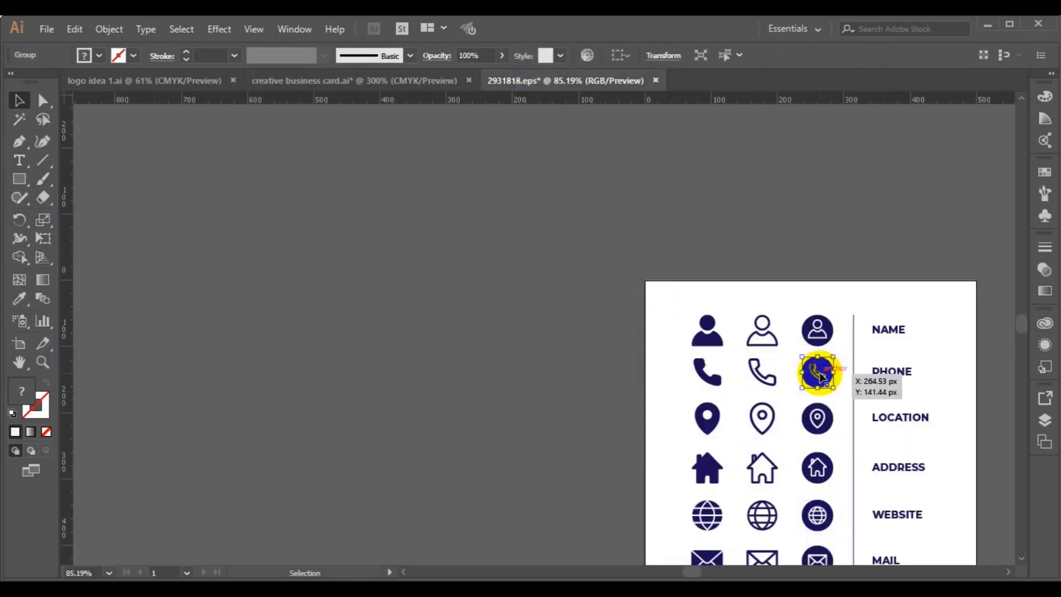
shift+click(814, 424)
shift+click(818, 515)
key(ctrl)
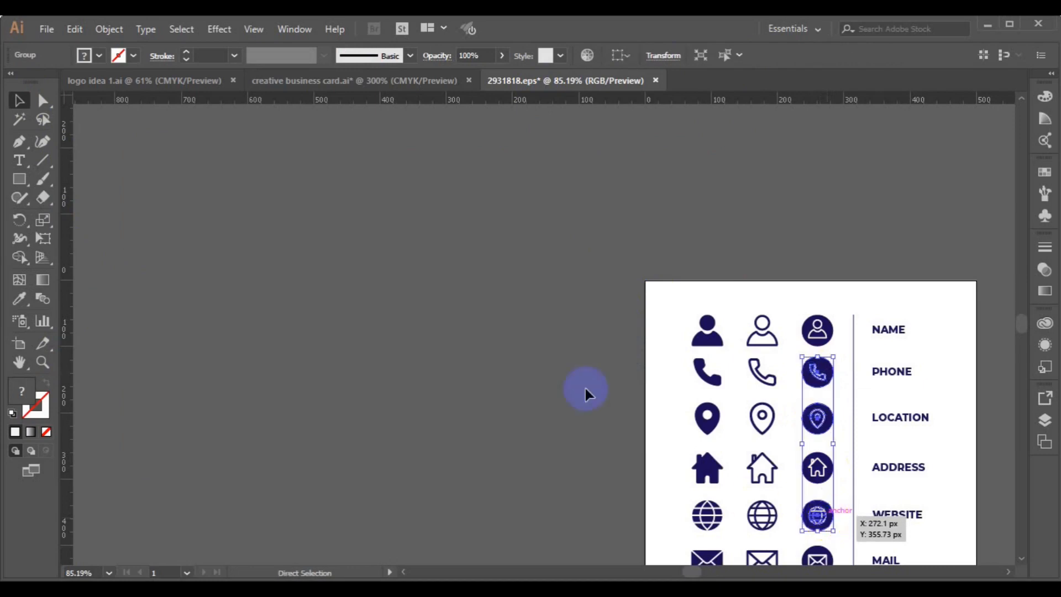
click(260, 88)
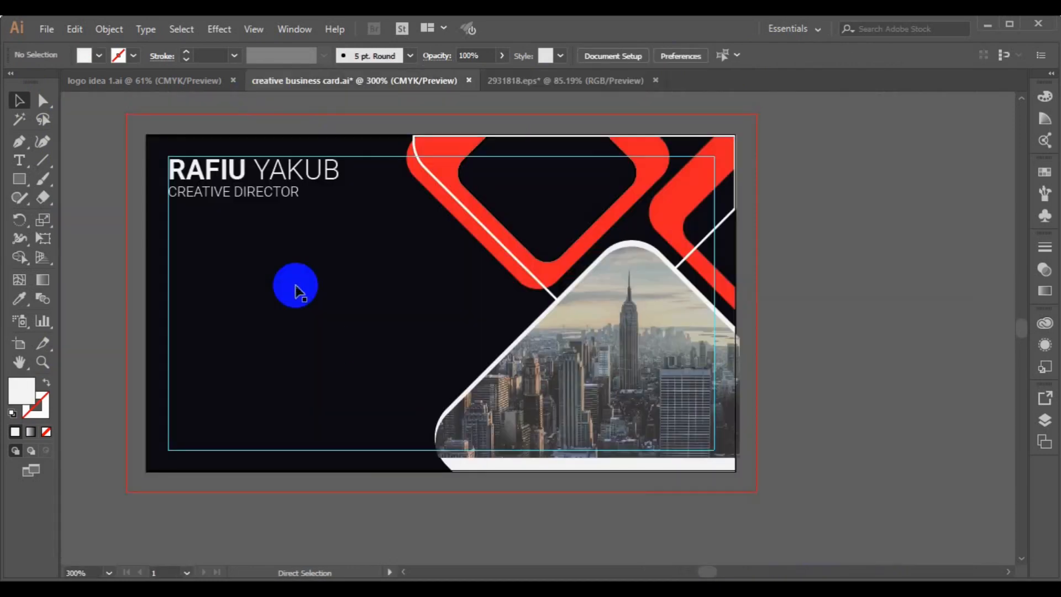
key(ctrl+v)
Shrink the pasted icons and move them to the card's left side.
drag(535, 231, 339, 390)
drag(384, 174, 345, 297)
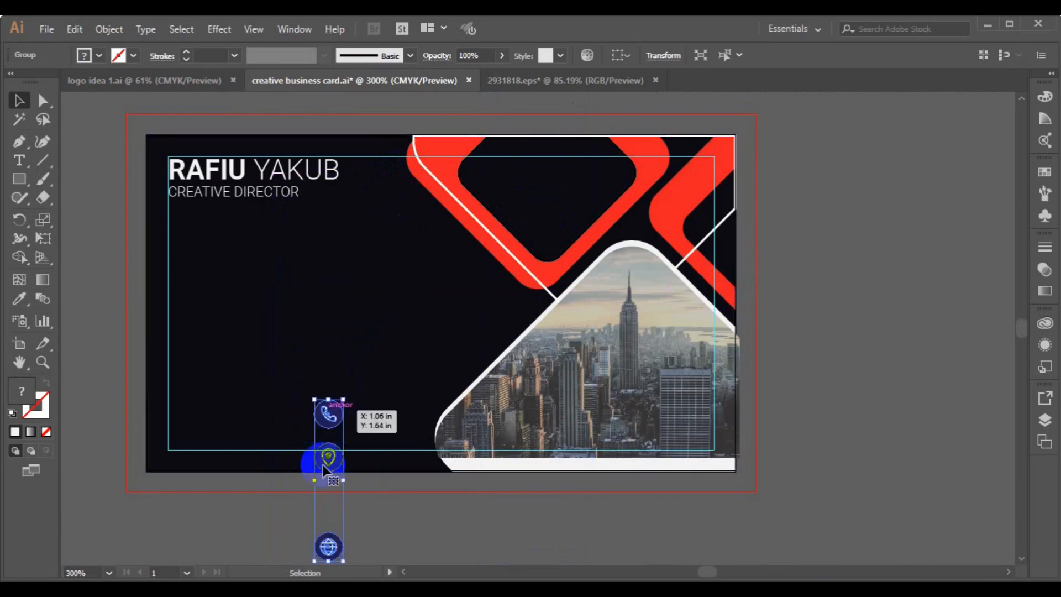
drag(326, 466, 78, 305)
Ungroup the icons and the phone icon, isolating the phone's circle.
click(109, 31)
click(161, 81)
click(97, 264)
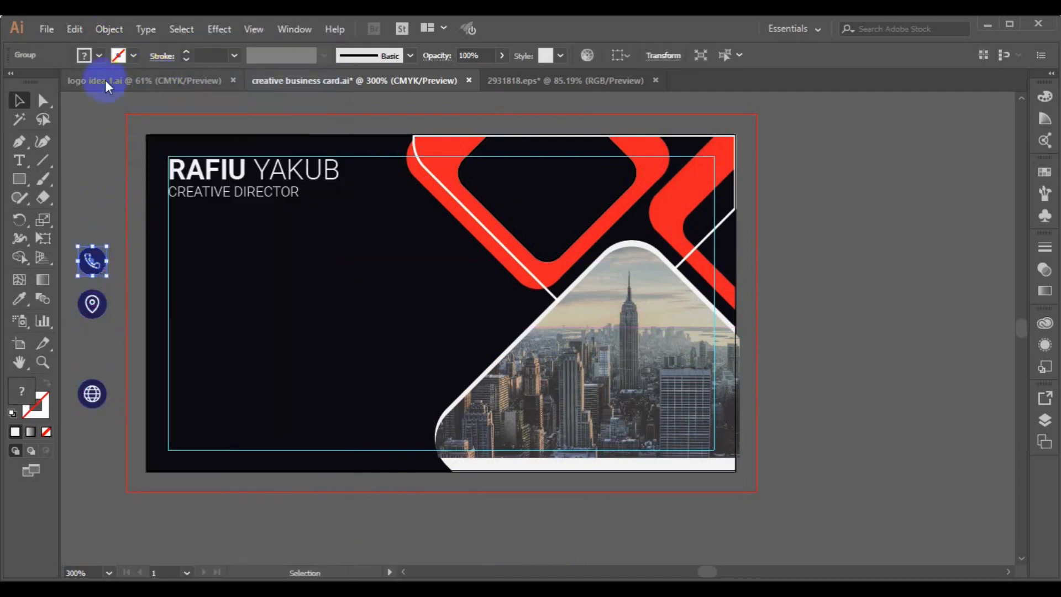
click(110, 29)
click(163, 79)
click(88, 289)
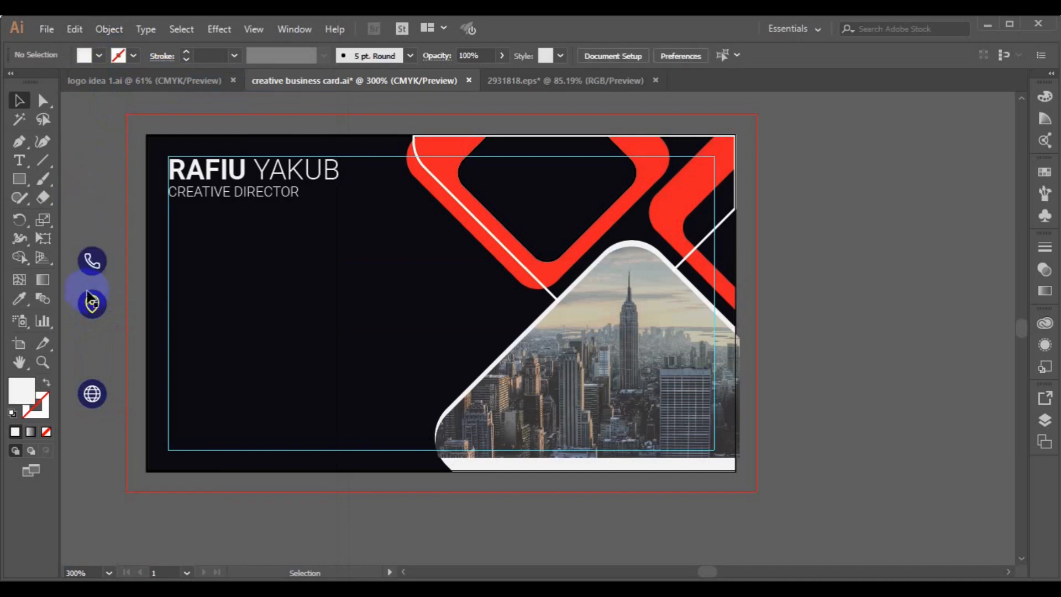
drag(96, 275, 21, 297)
click(95, 261)
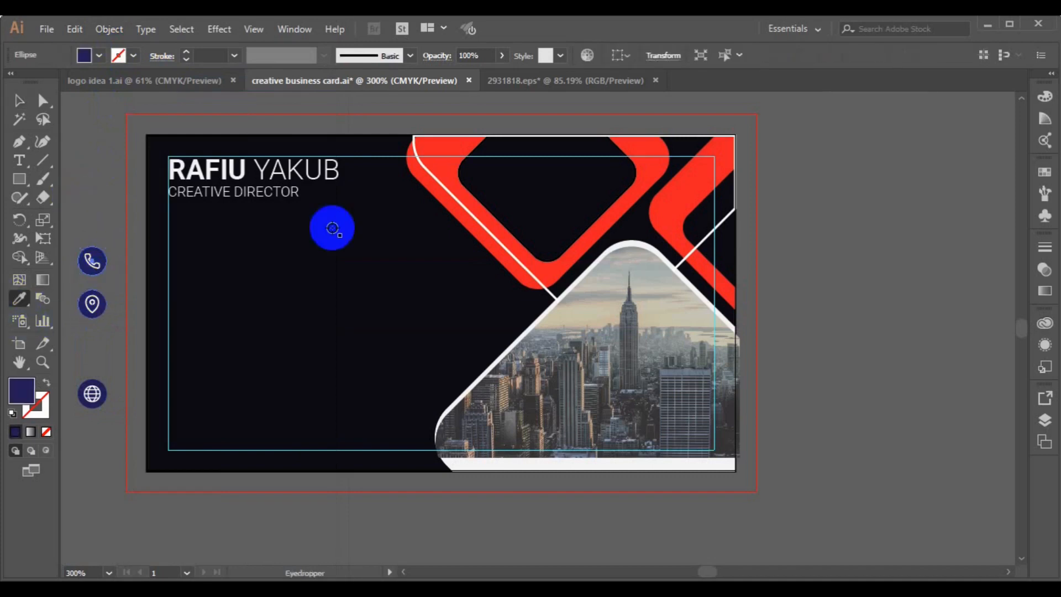
Fill the phone circle with the diamonds' red and move it below the title.
click(426, 178)
click(18, 102)
drag(96, 269, 183, 253)
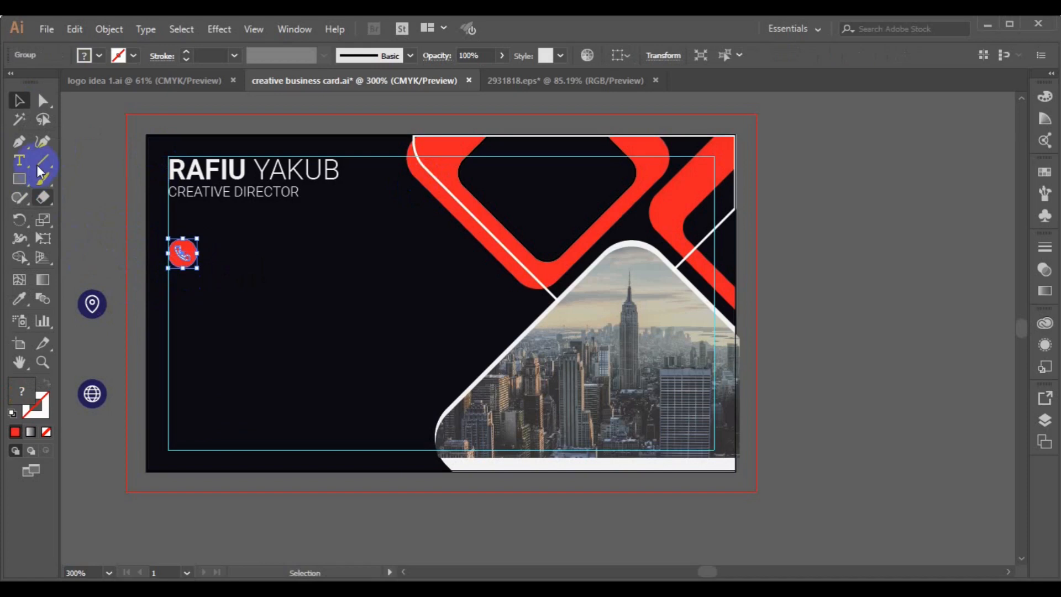
Type the phone numbers beside the red phone icon and make them white.
click(250, 250)
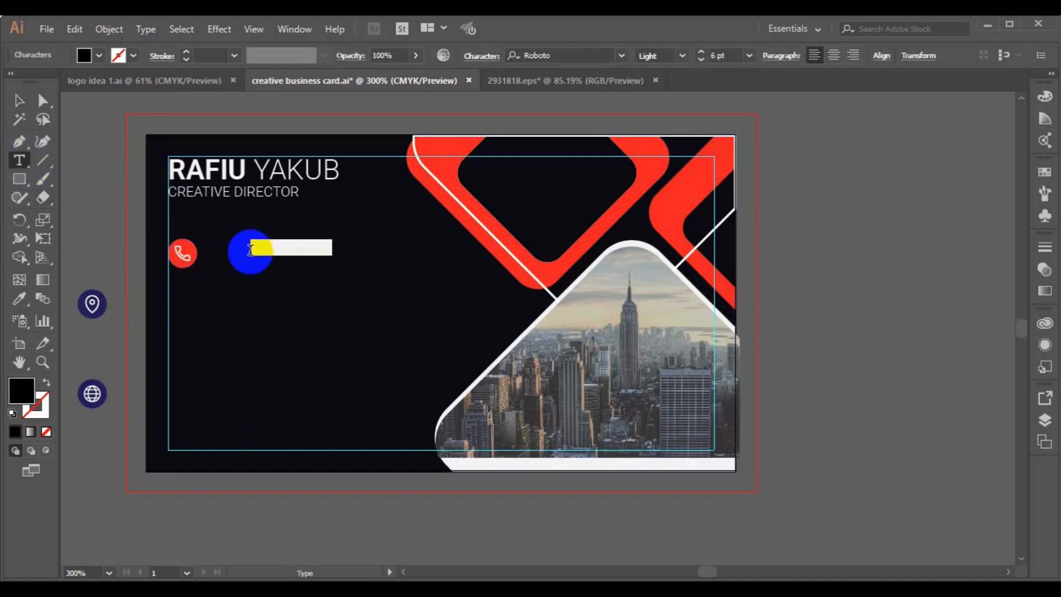
key(BackSpace)
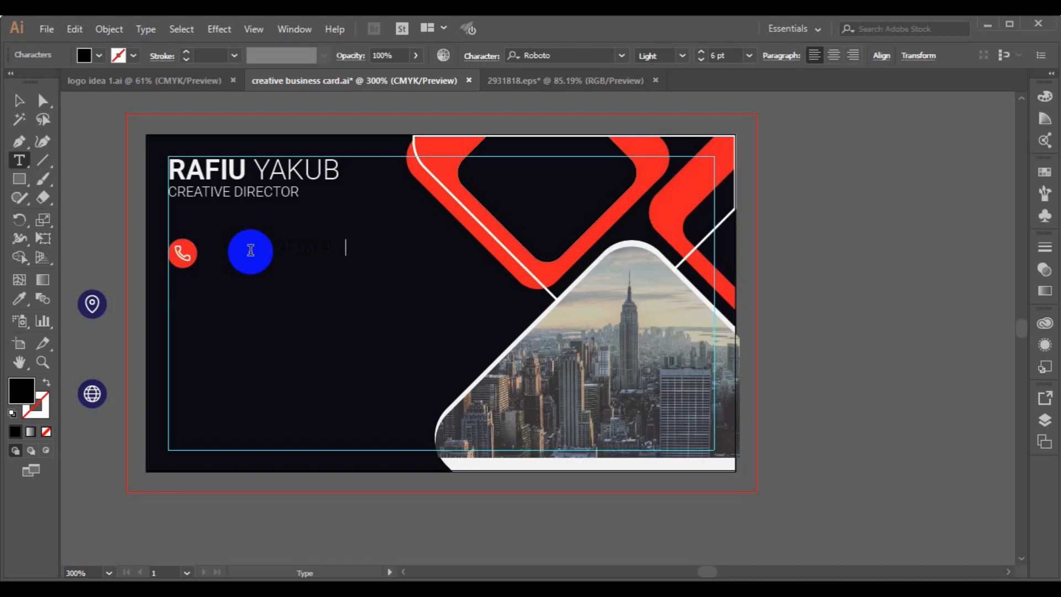
key(ctrl+a)
click(99, 55)
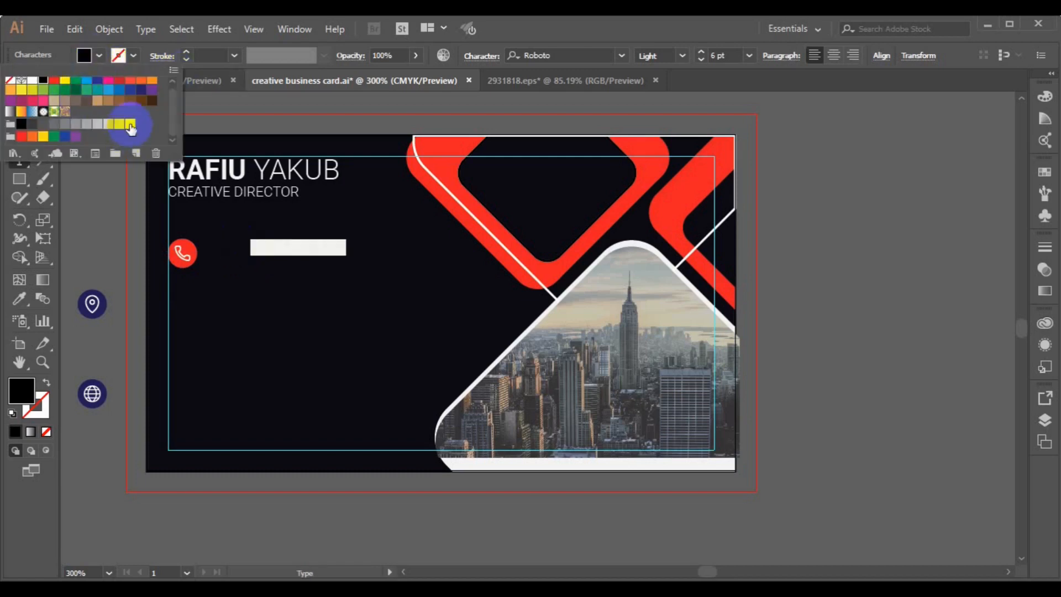
click(130, 125)
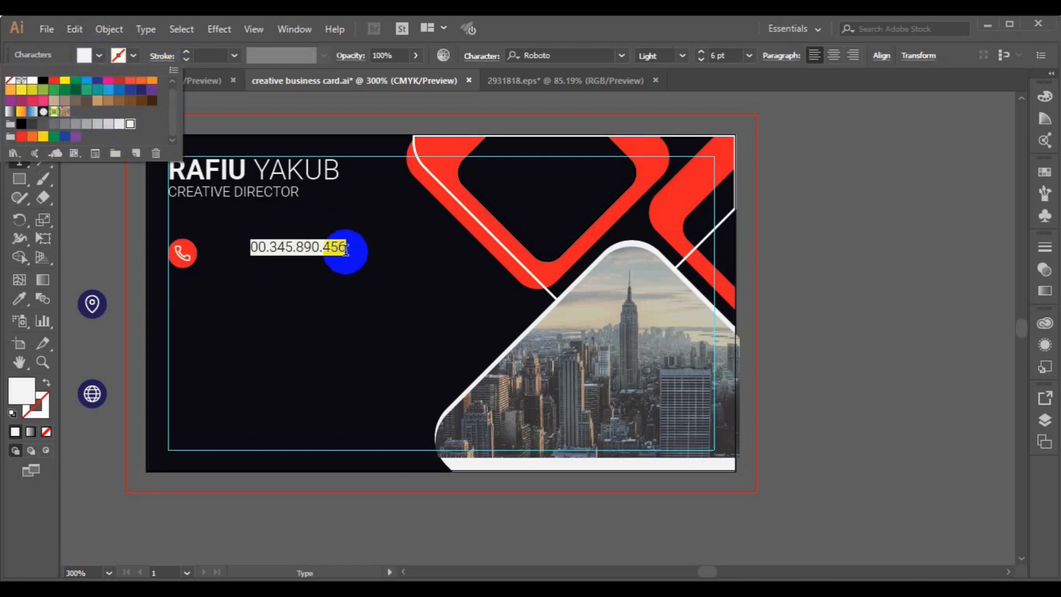
click(346, 251)
click(346, 250)
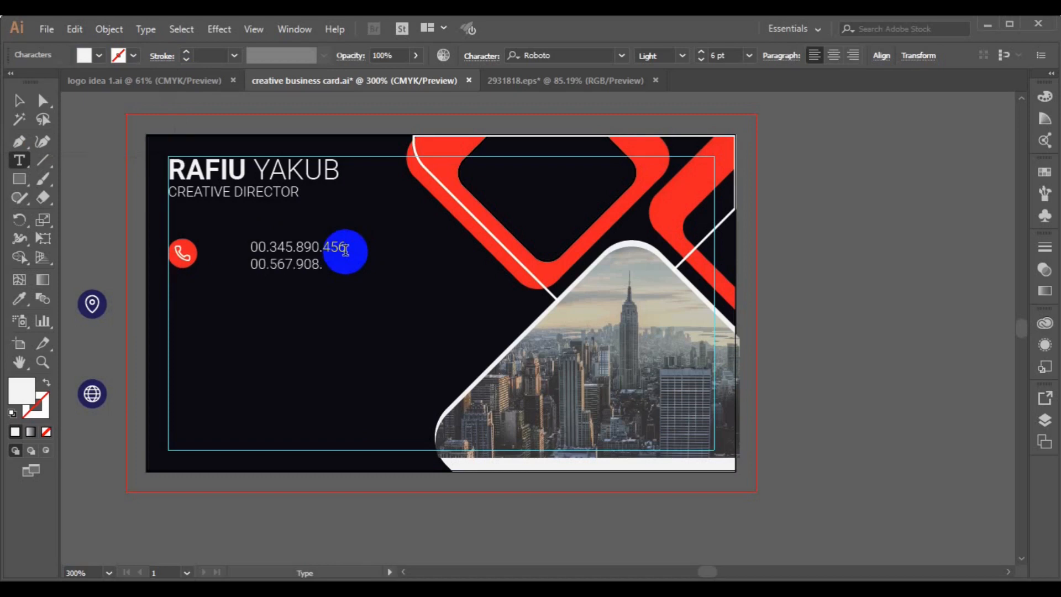
Set the numbers to Medium weight and move them close to the phone icon.
click(19, 101)
click(682, 55)
click(677, 157)
drag(295, 268, 258, 265)
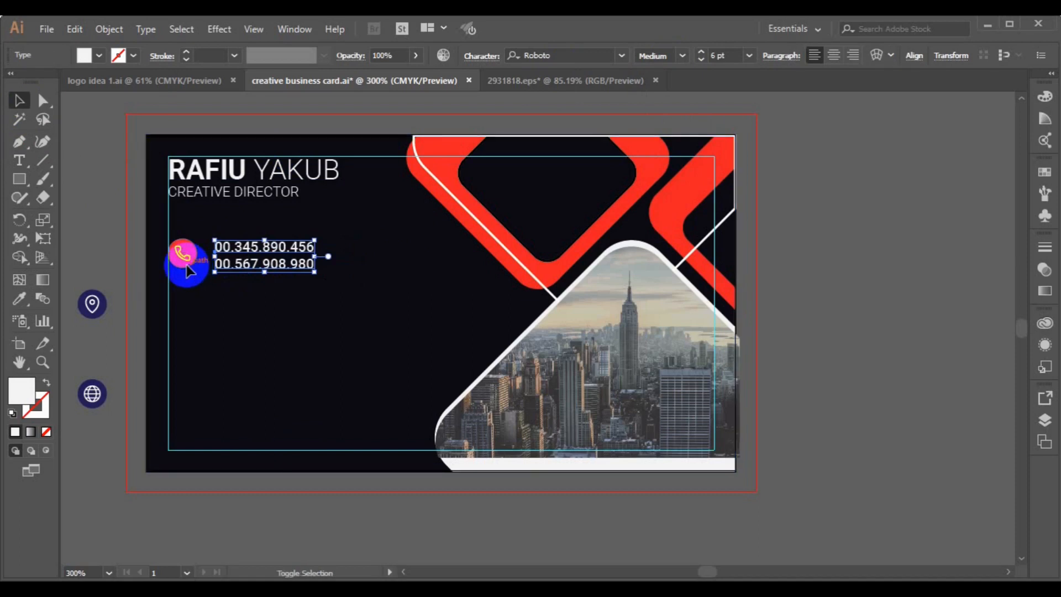
shift+click(183, 259)
click(530, 56)
key(ctrl+z)
Centre the numbers vertically on the icon, then duplicate the phone row twice downward.
click(582, 56)
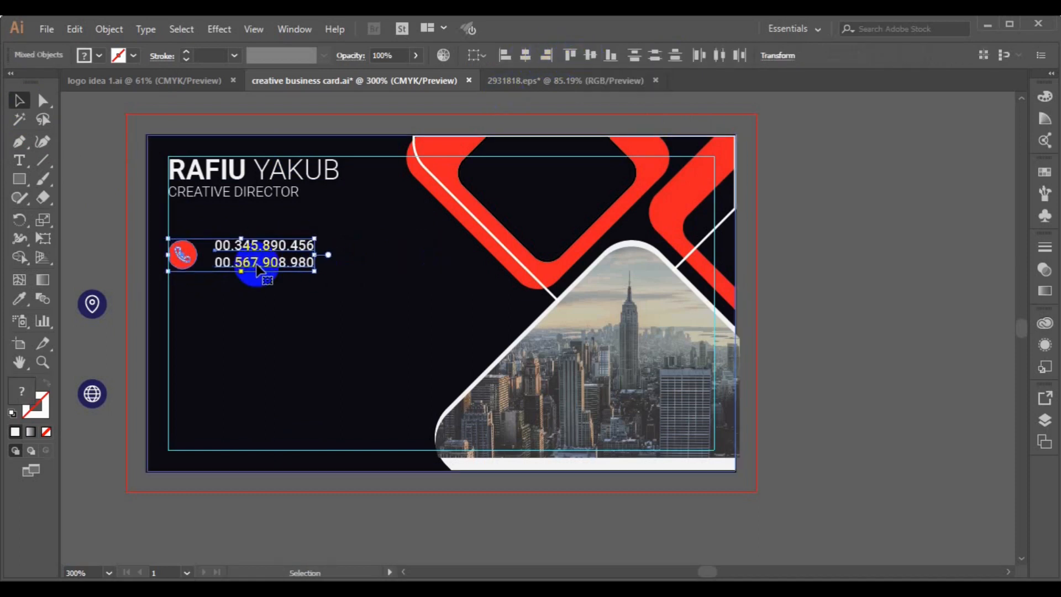
drag(257, 265, 257, 322)
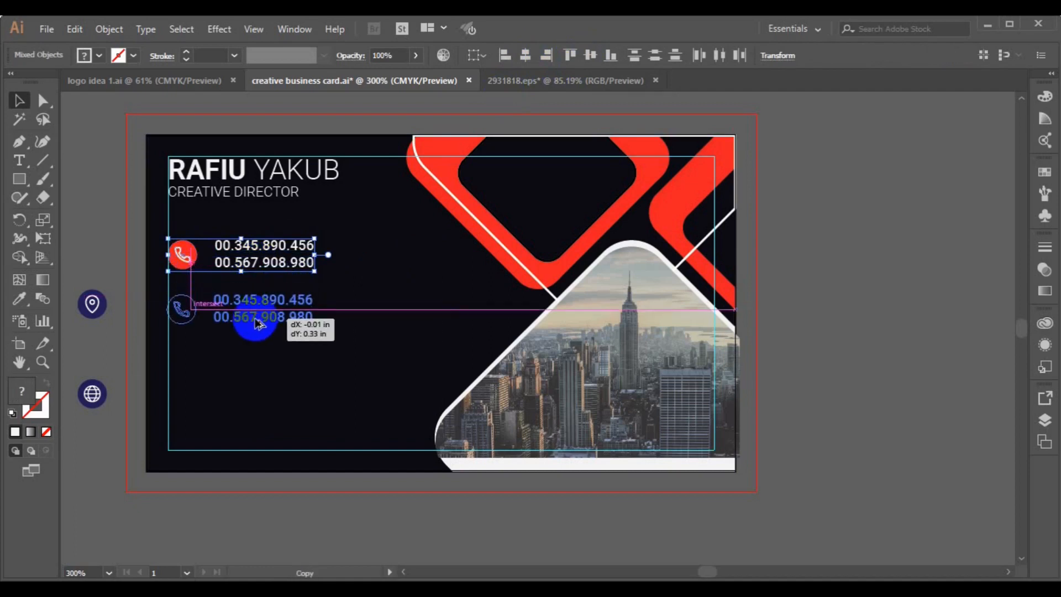
drag(255, 324, 256, 378)
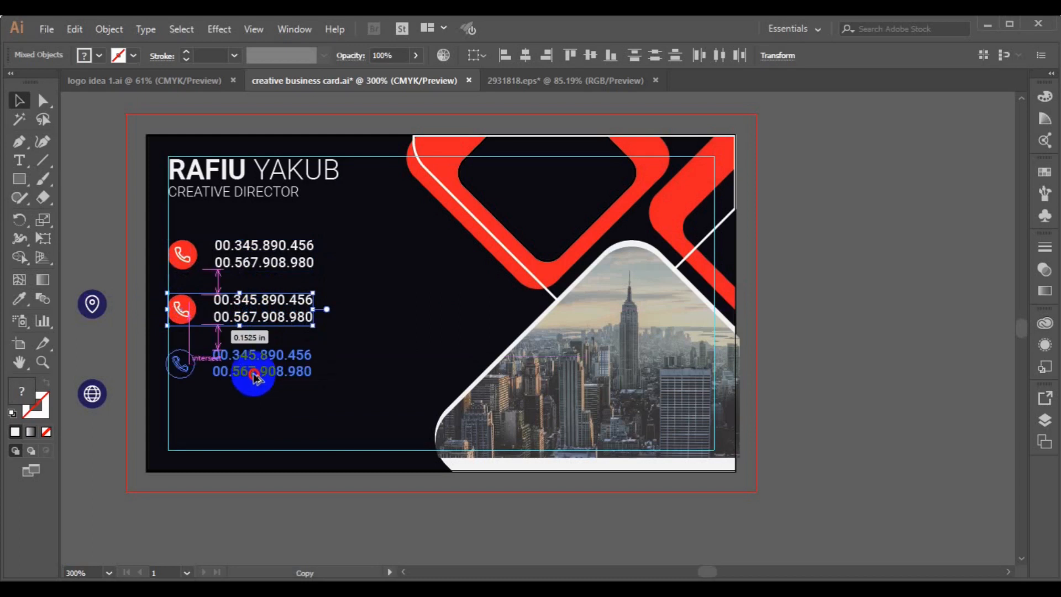
drag(256, 378, 255, 378)
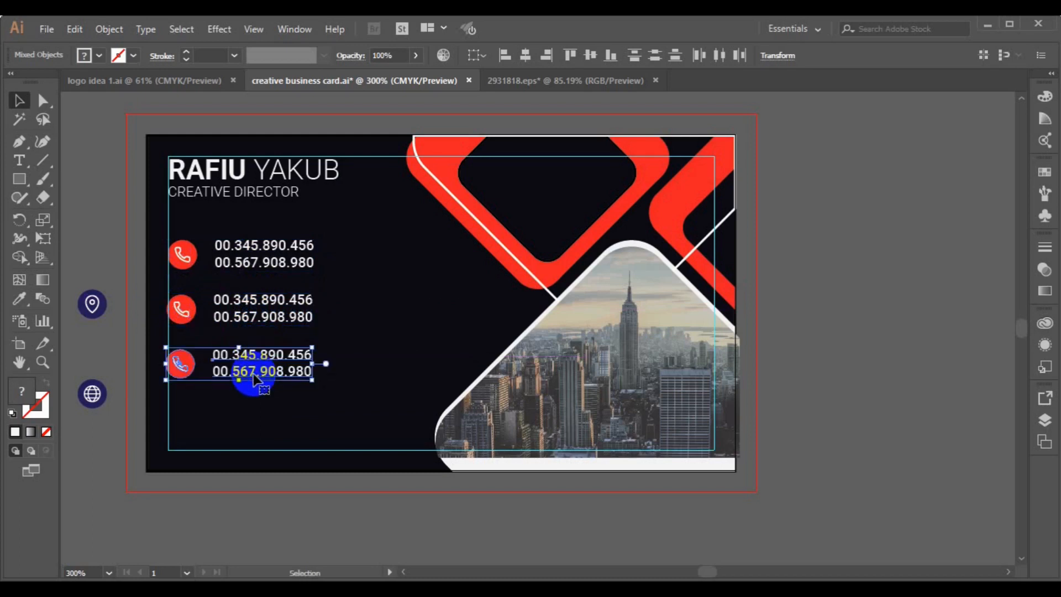
Delete the phone icon from the middle row.
shift+click(191, 323)
click(505, 56)
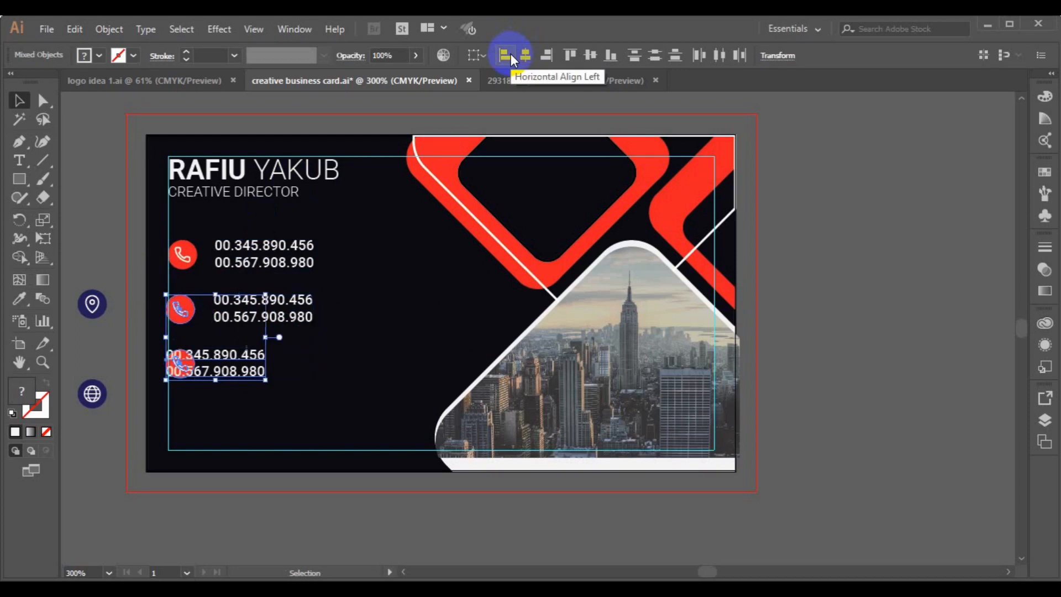
key(ctrl+z)
click(280, 486)
click(236, 320)
click(118, 351)
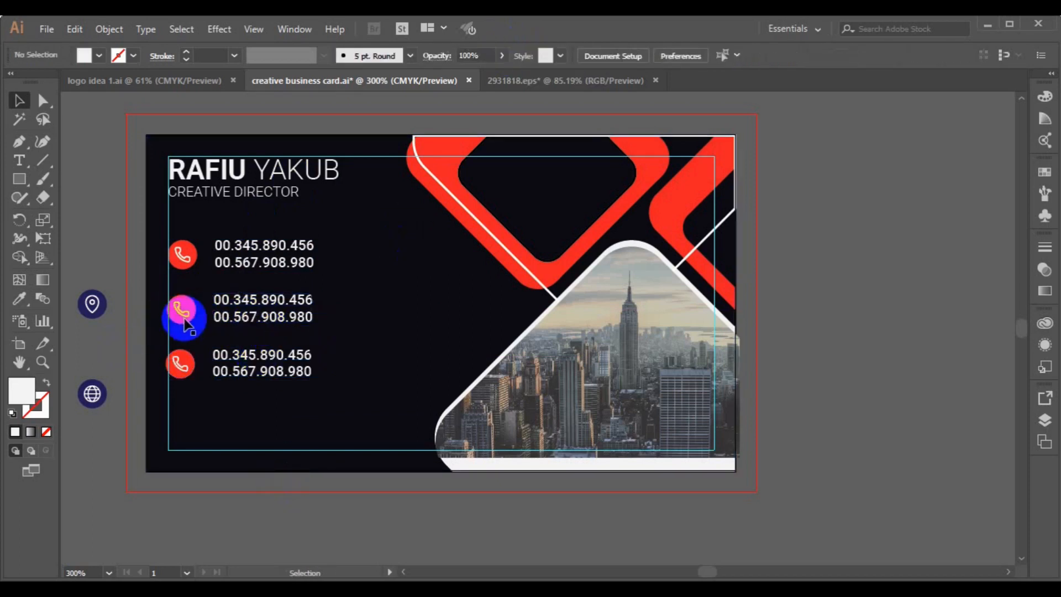
click(184, 322)
key(Delete)
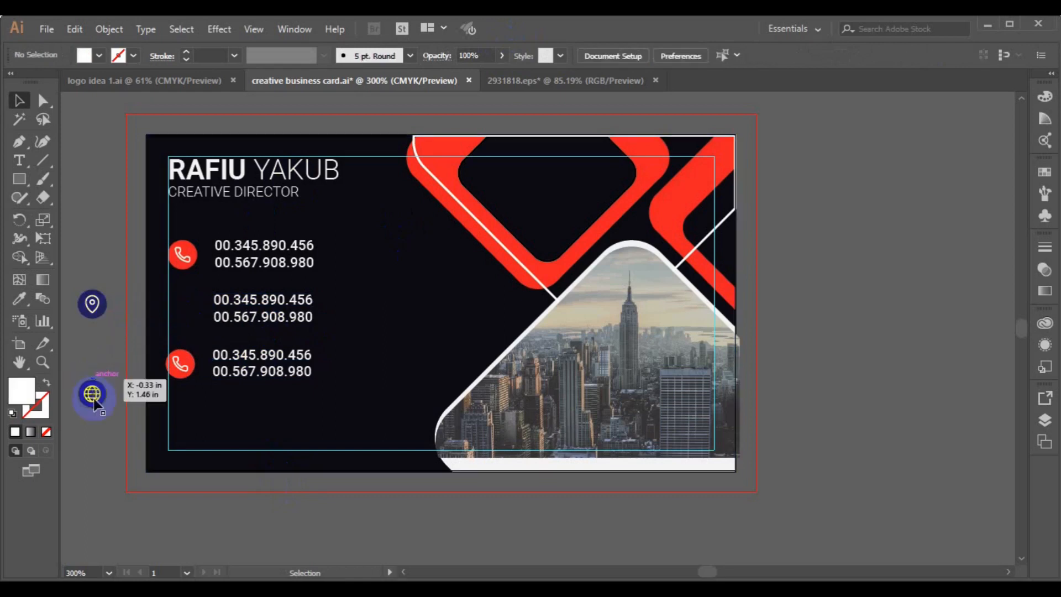
Scale the globe icon down to a small circle beside the middle row's numbers.
click(95, 404)
drag(95, 407, 183, 319)
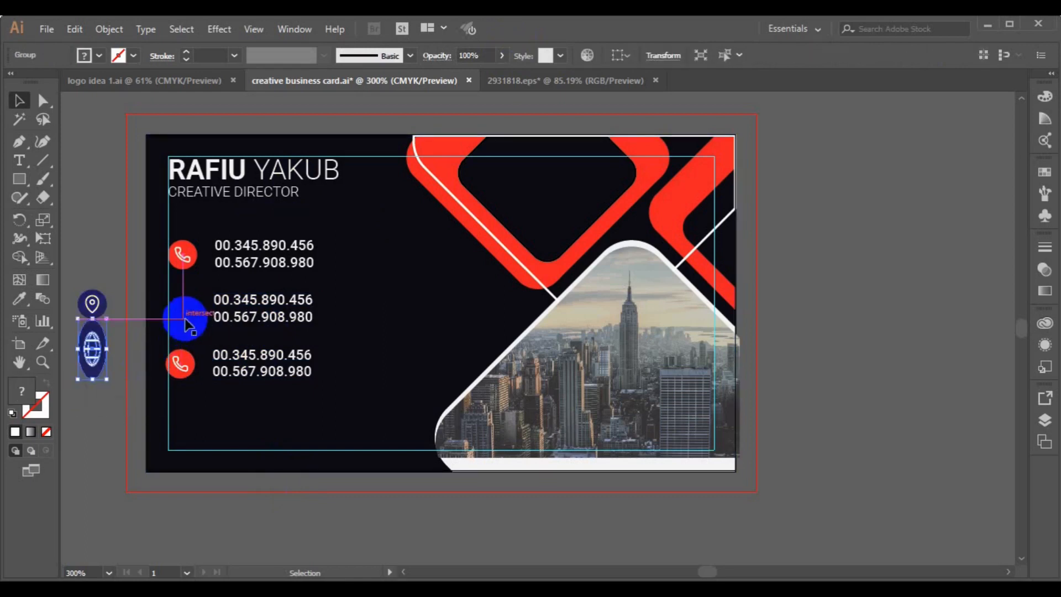
drag(109, 394, 186, 314)
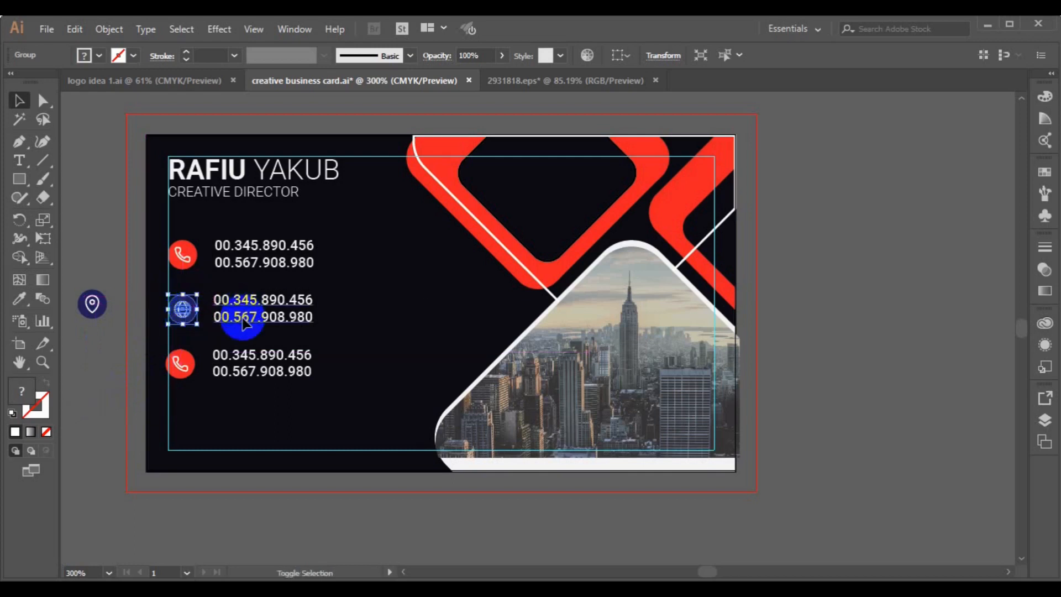
shift+click(245, 323)
click(532, 56)
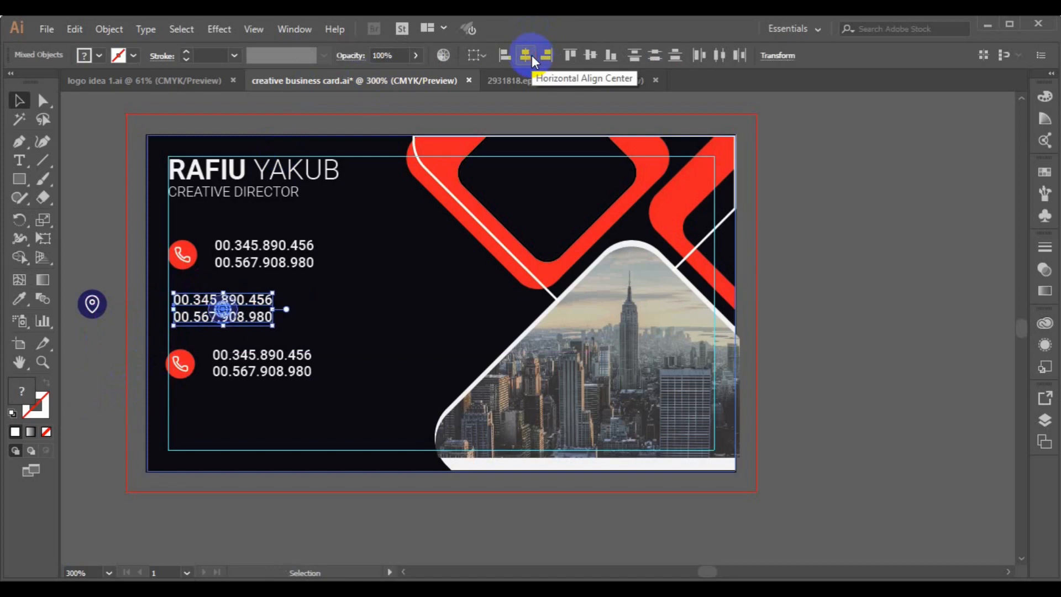
key(ctrl+z)
click(177, 335)
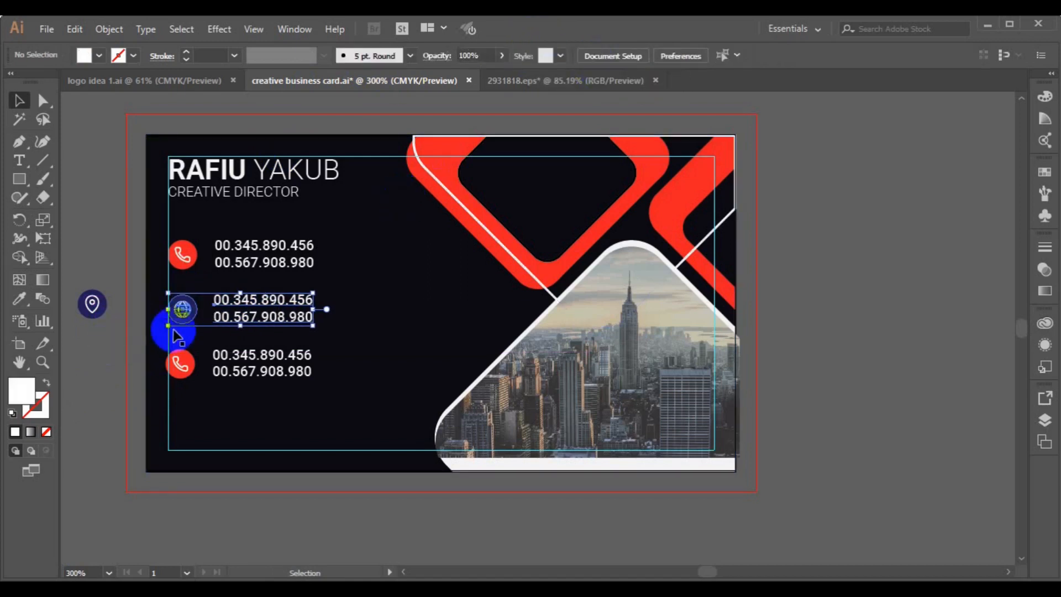
Ungroup the globe icon and colour it with the red sampled from the phone icon.
click(181, 309)
click(108, 29)
click(167, 84)
click(183, 331)
click(181, 311)
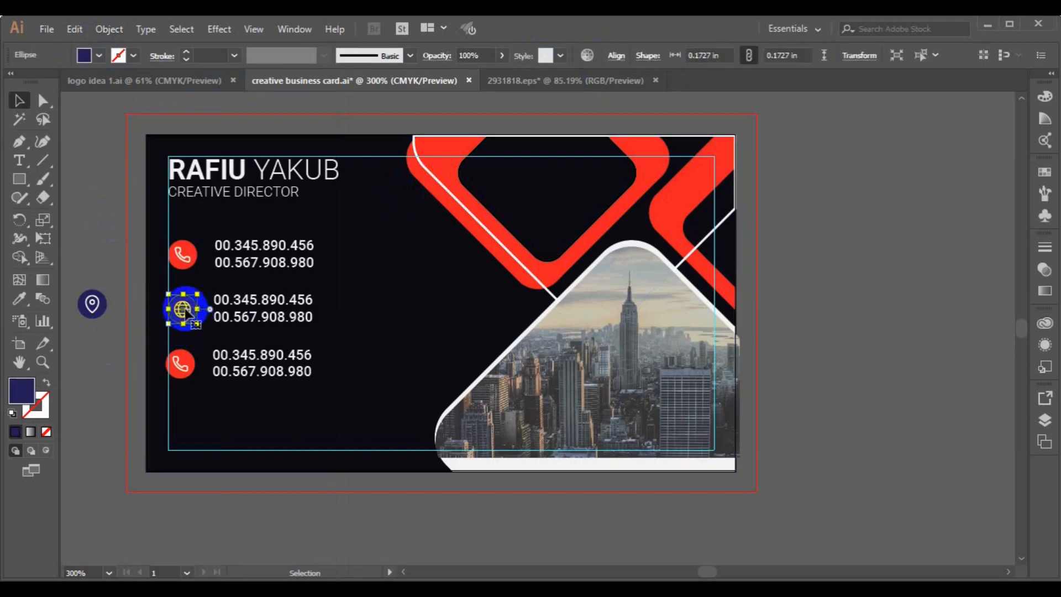
click(19, 299)
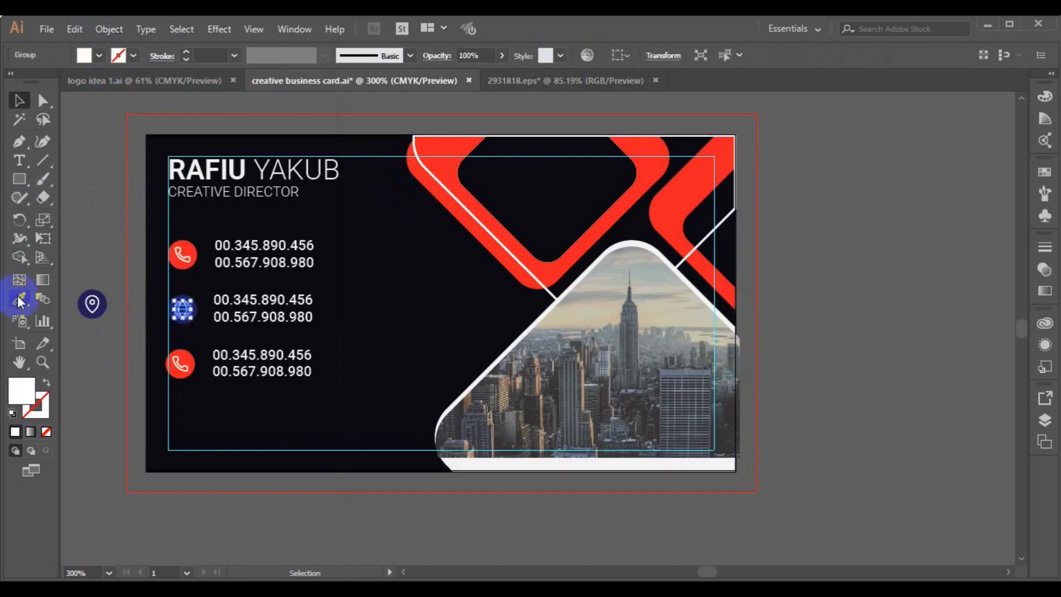
click(174, 269)
click(177, 265)
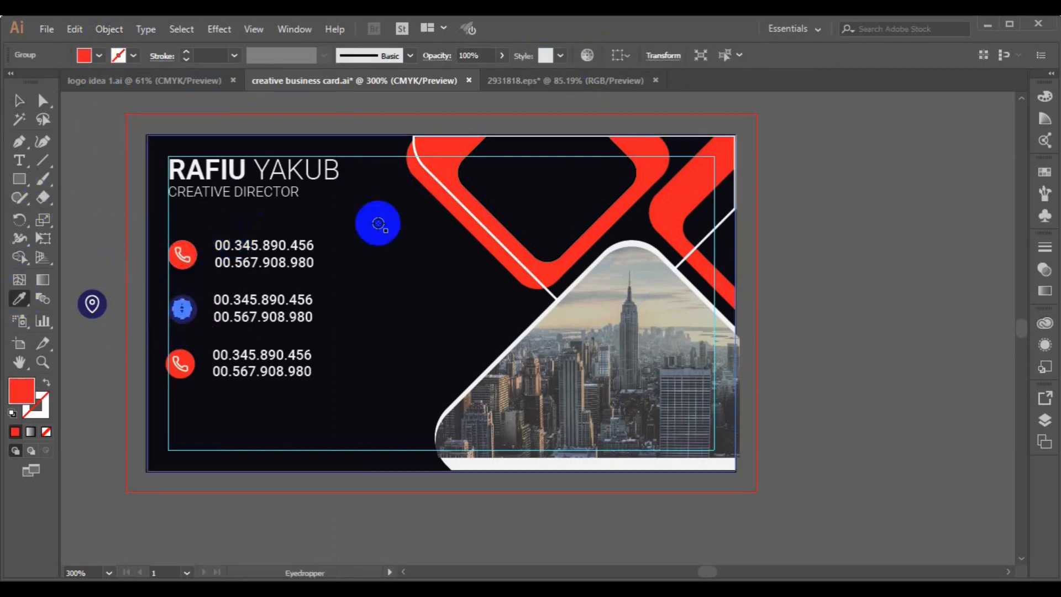
click(19, 100)
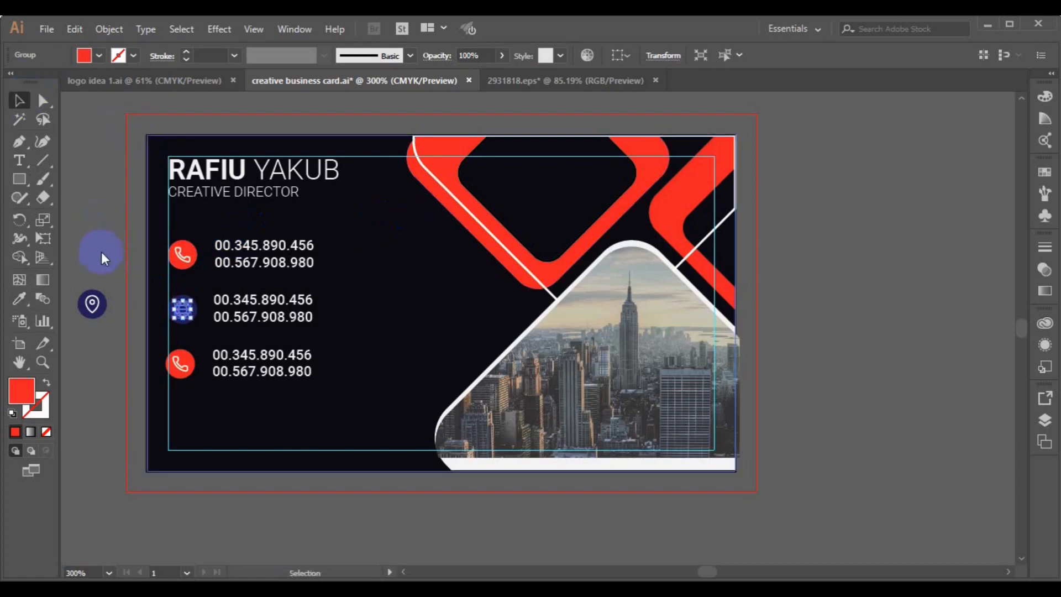
Fill the globe's circle with white and nudge the icon into place beside the numbers.
click(185, 308)
click(187, 326)
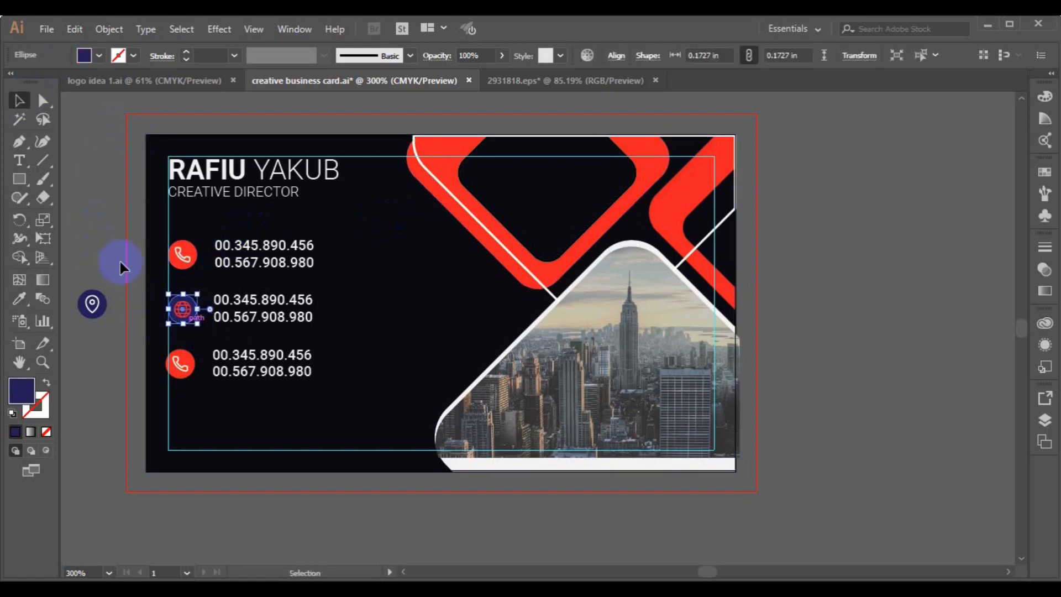
click(99, 54)
click(131, 124)
drag(183, 310, 188, 319)
shift+click(188, 319)
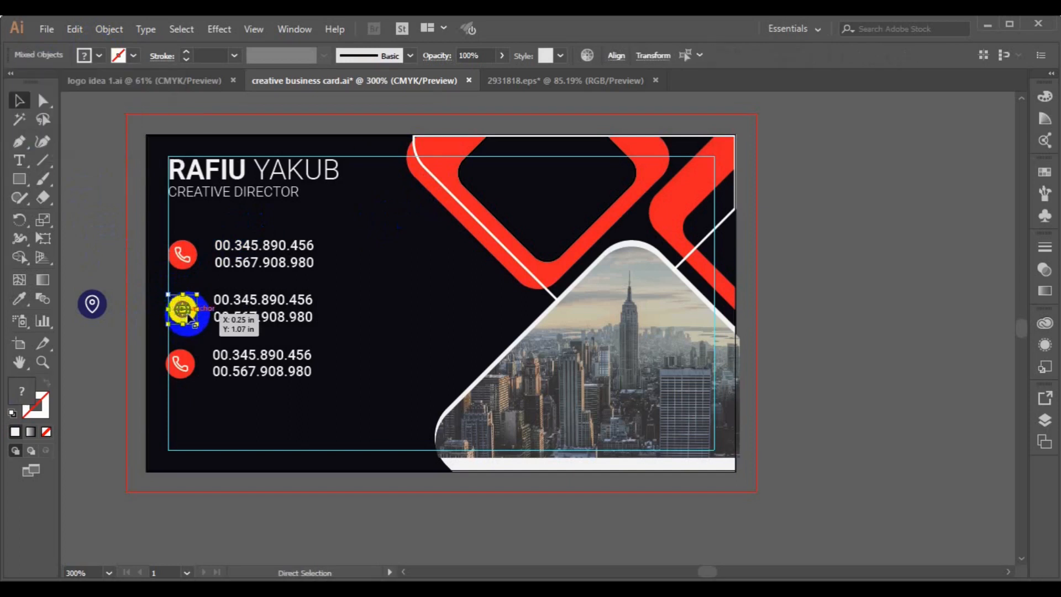
click(247, 317)
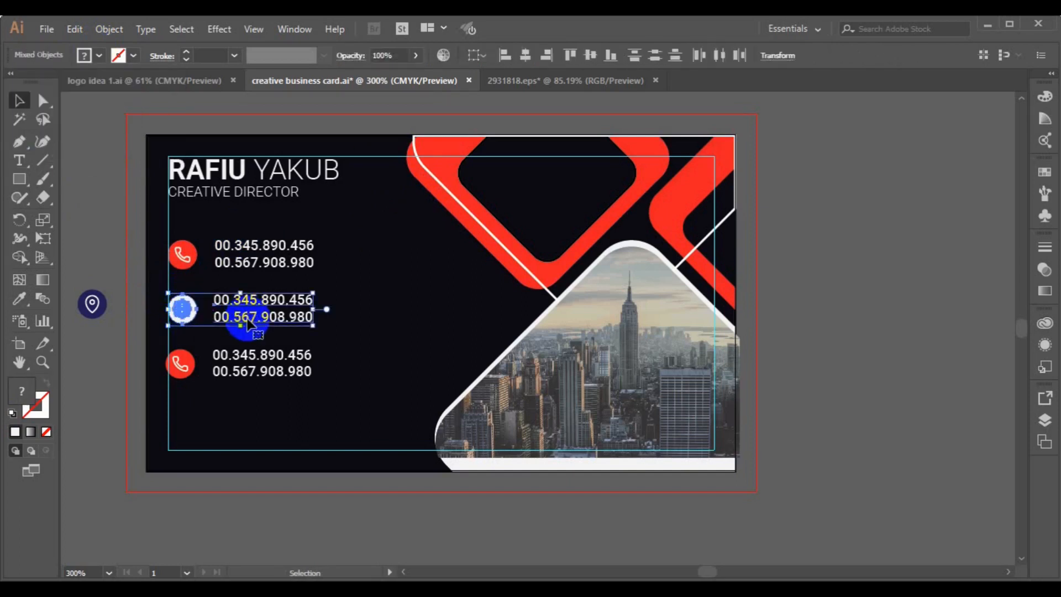
click(80, 247)
click(19, 160)
drag(213, 298, 316, 297)
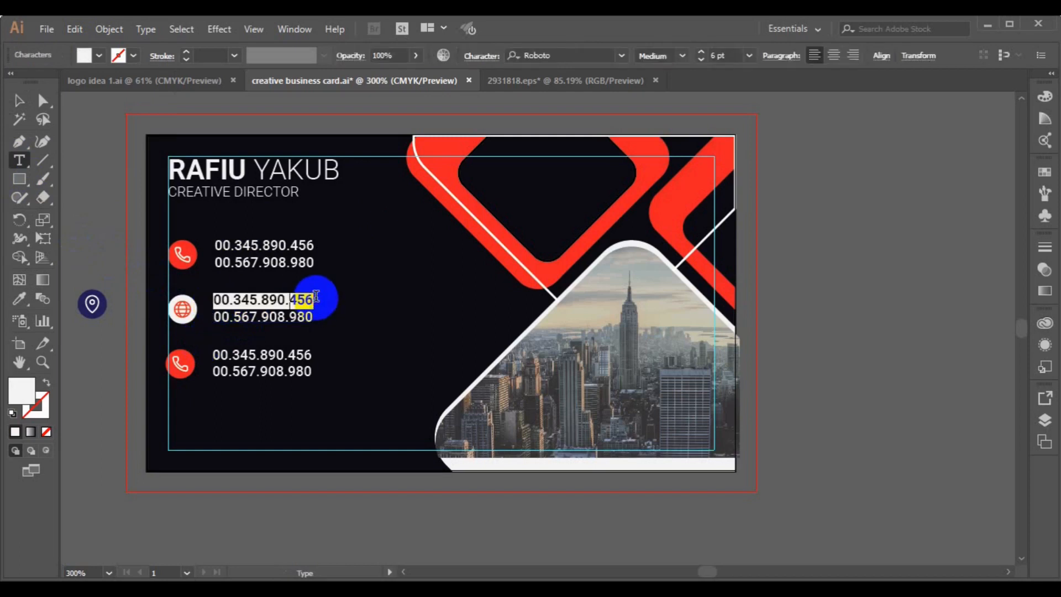
text(www.websit)
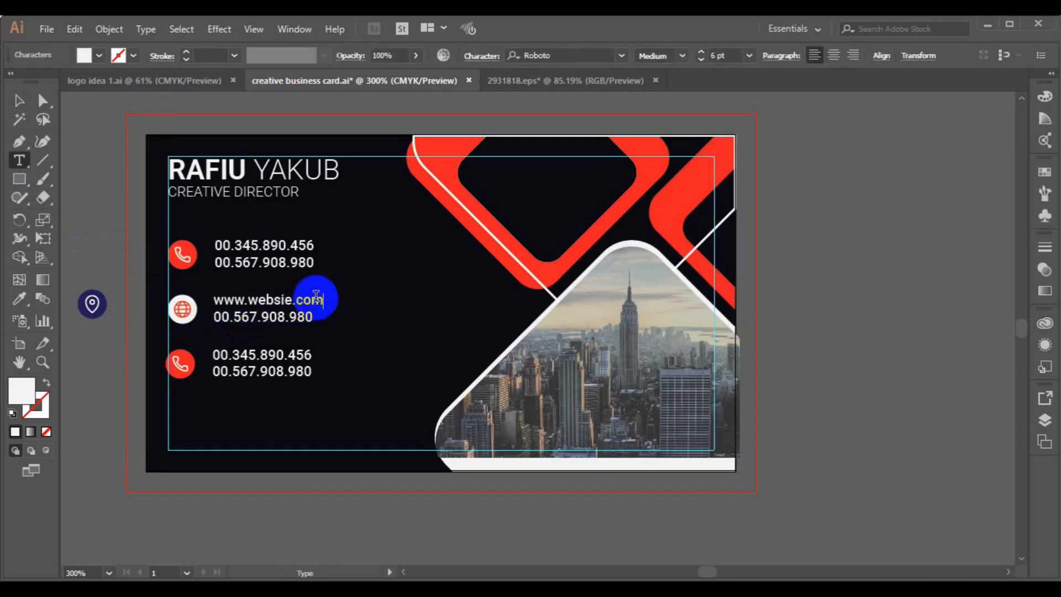
drag(214, 316, 362, 309)
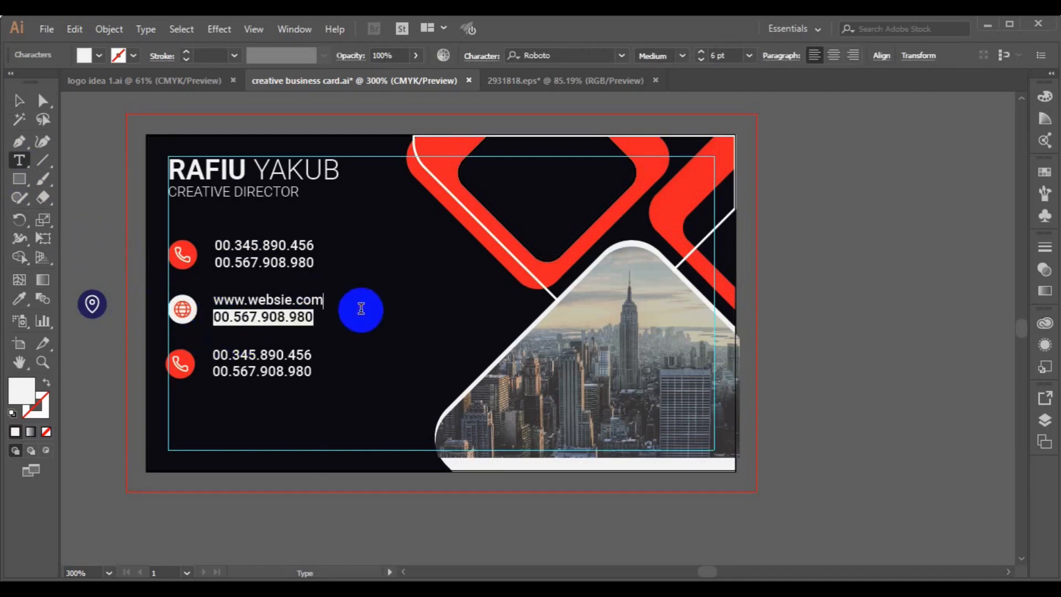
text(info@website.com)
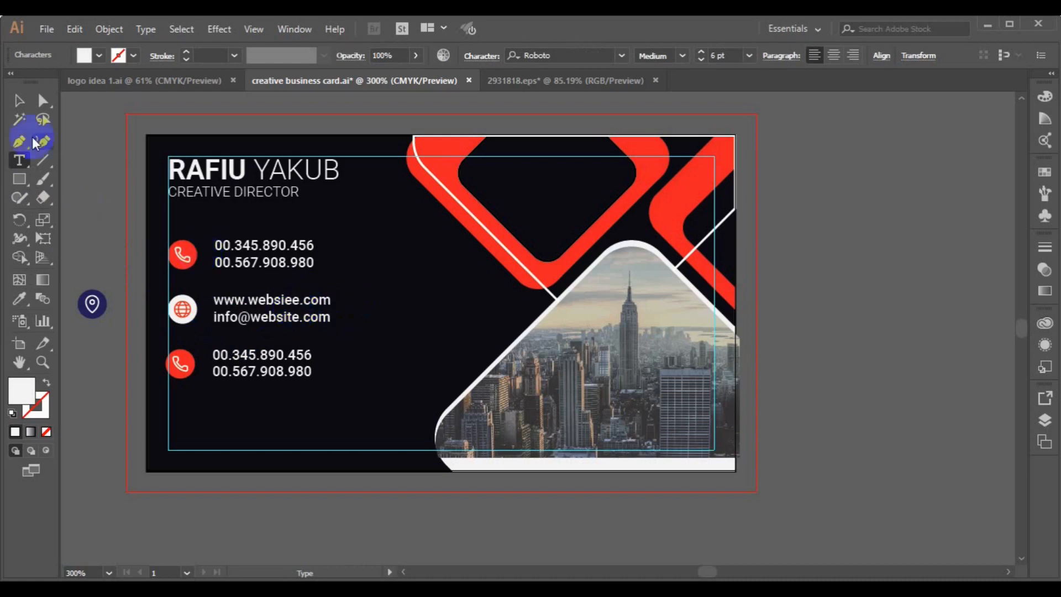
Group the globe with its web text and the top phone icon with its numbers.
click(19, 100)
click(183, 311)
click(185, 314)
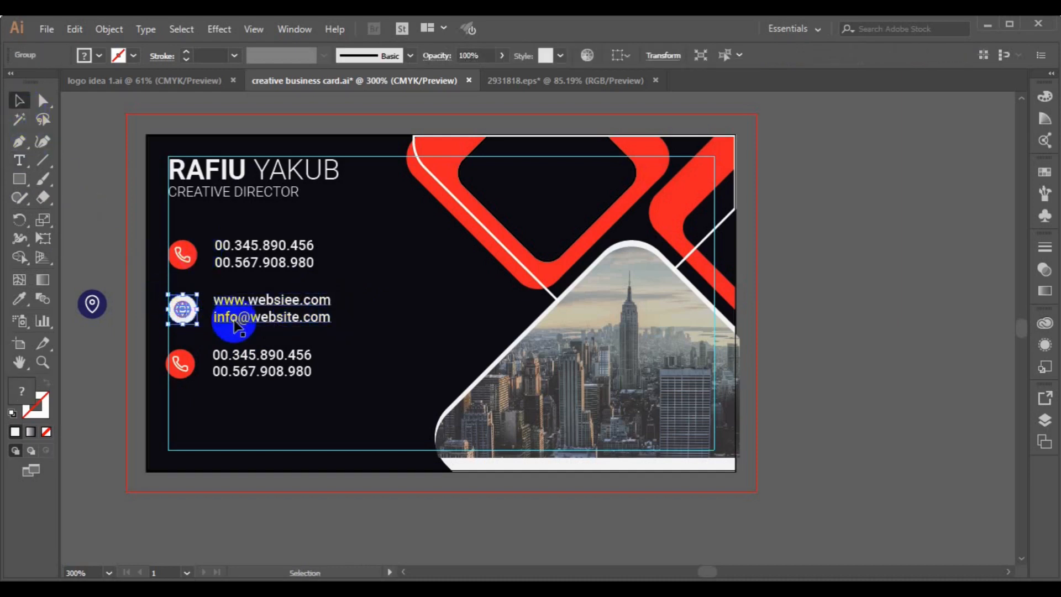
shift+click(234, 322)
key(ctrl+g)
click(180, 259)
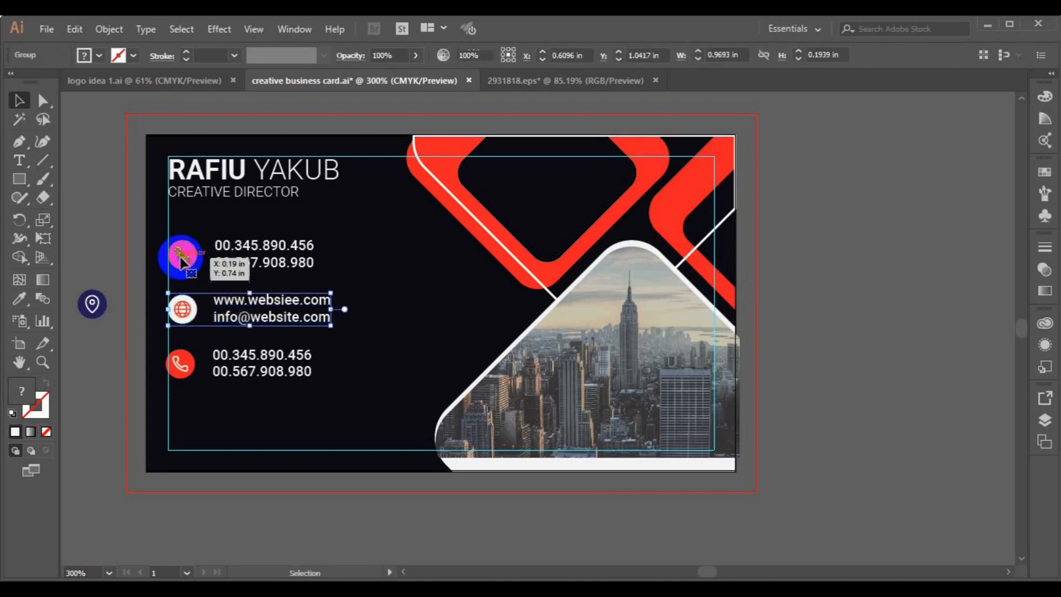
shift+click(240, 266)
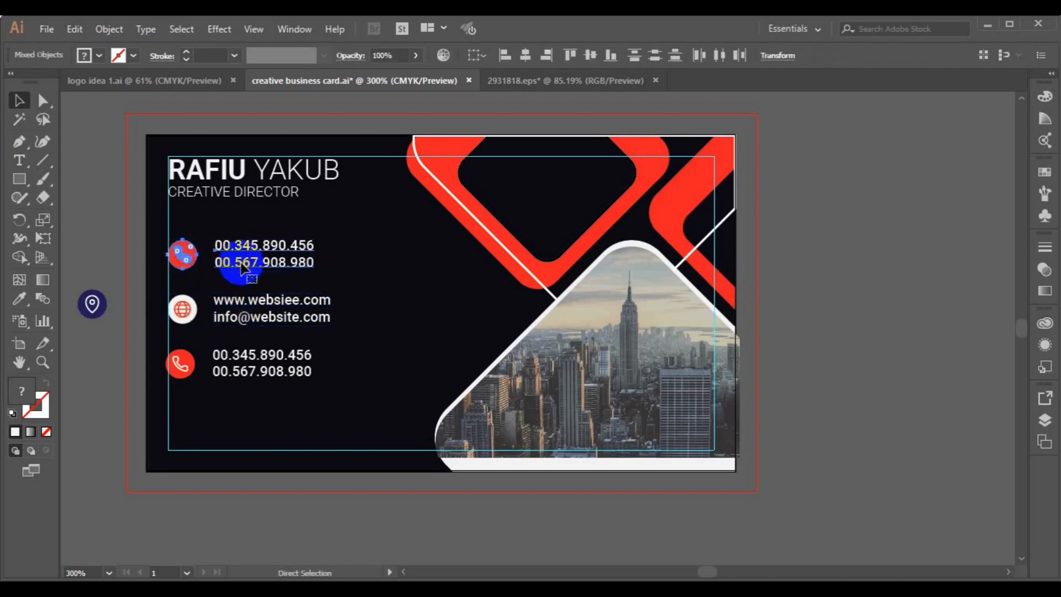
key(ctrl+g)
shift+click(245, 307)
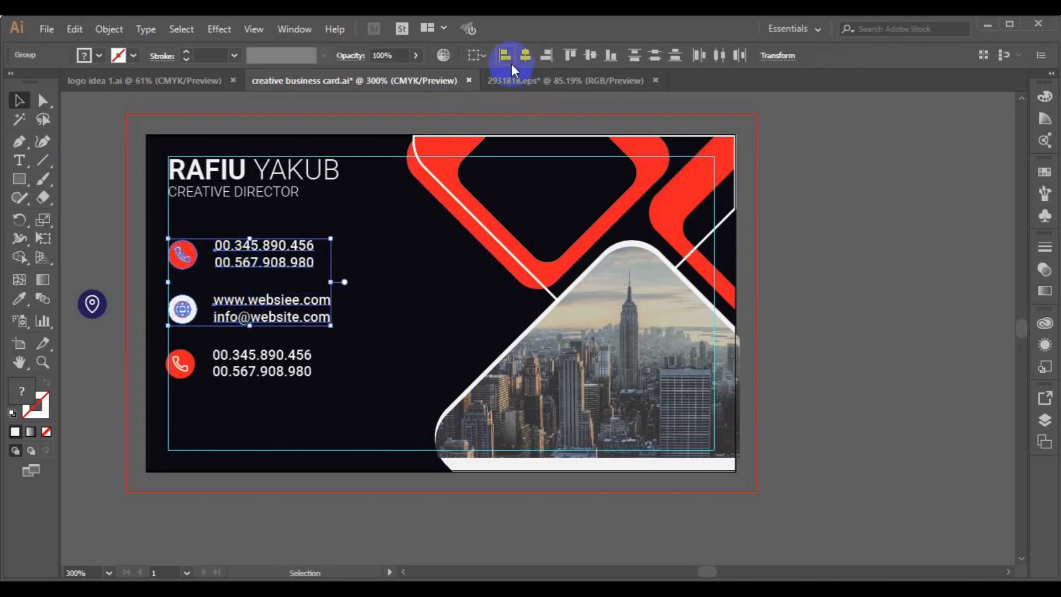
click(180, 364)
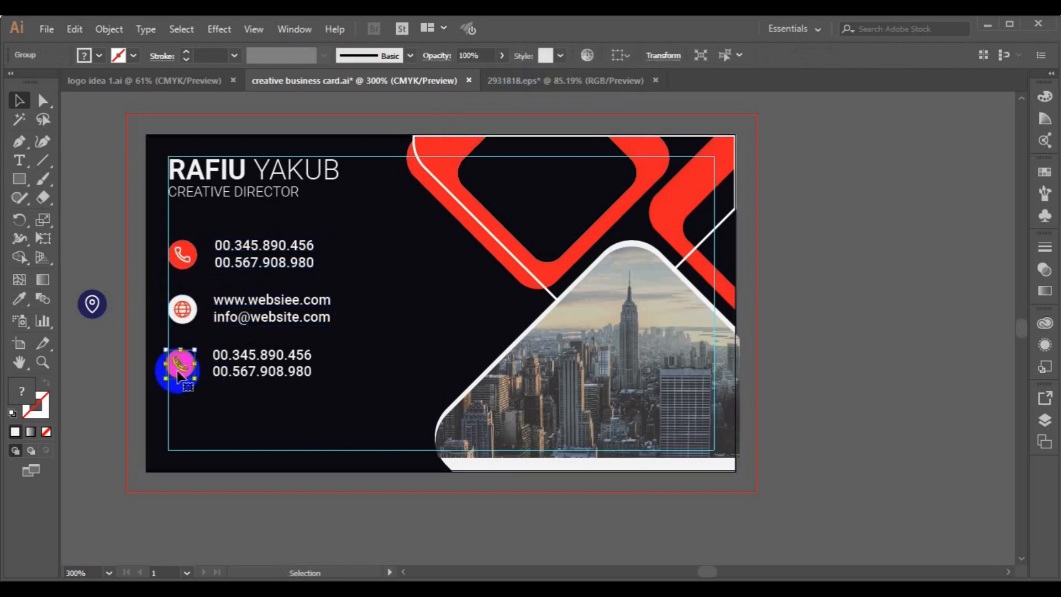
Swap the lower phone icon for the location pin, vertically centred on the bottom text.
key(Delete)
click(92, 304)
drag(91, 303, 181, 368)
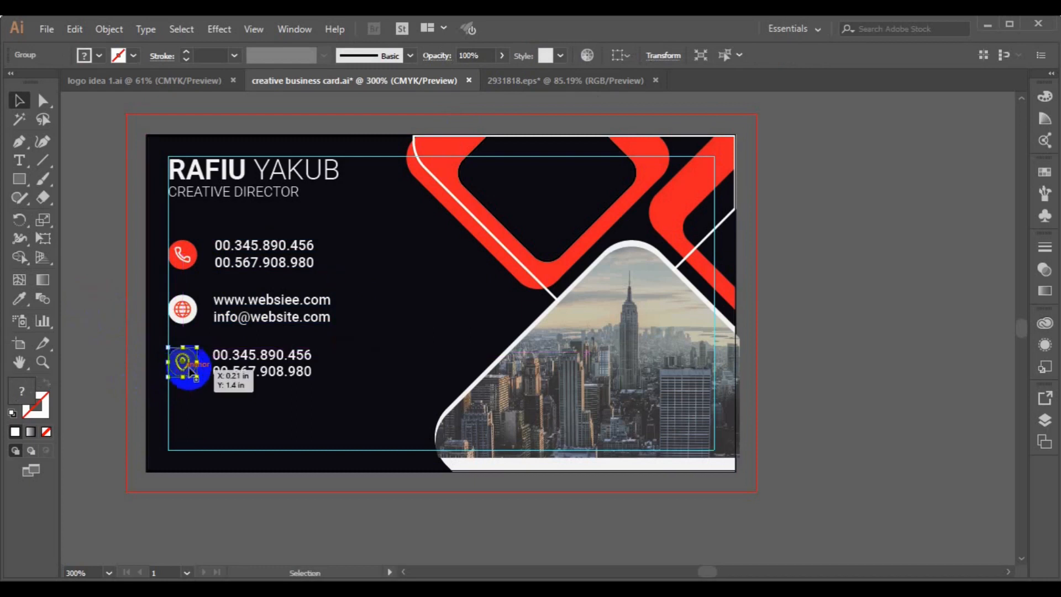
shift+click(230, 373)
click(587, 57)
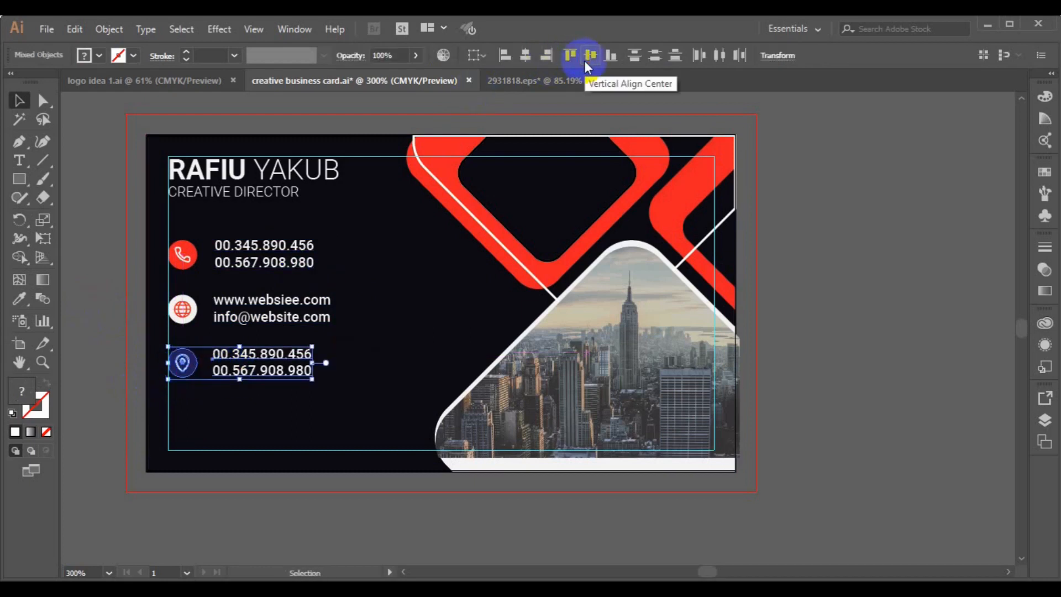
click(109, 326)
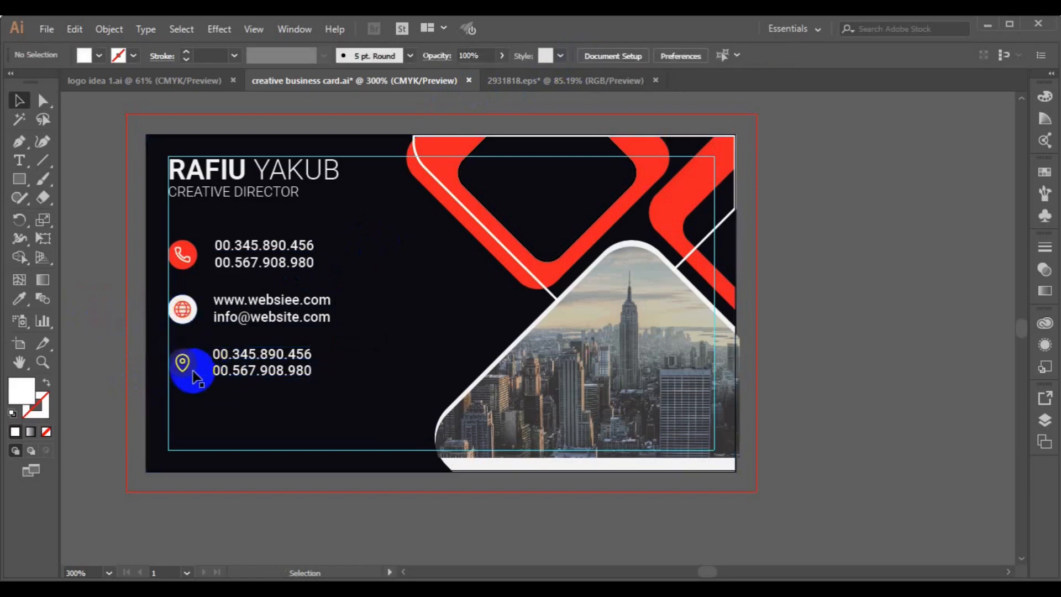
Ungroup the location pin and give its circle the red from the phone icon.
click(187, 369)
click(105, 33)
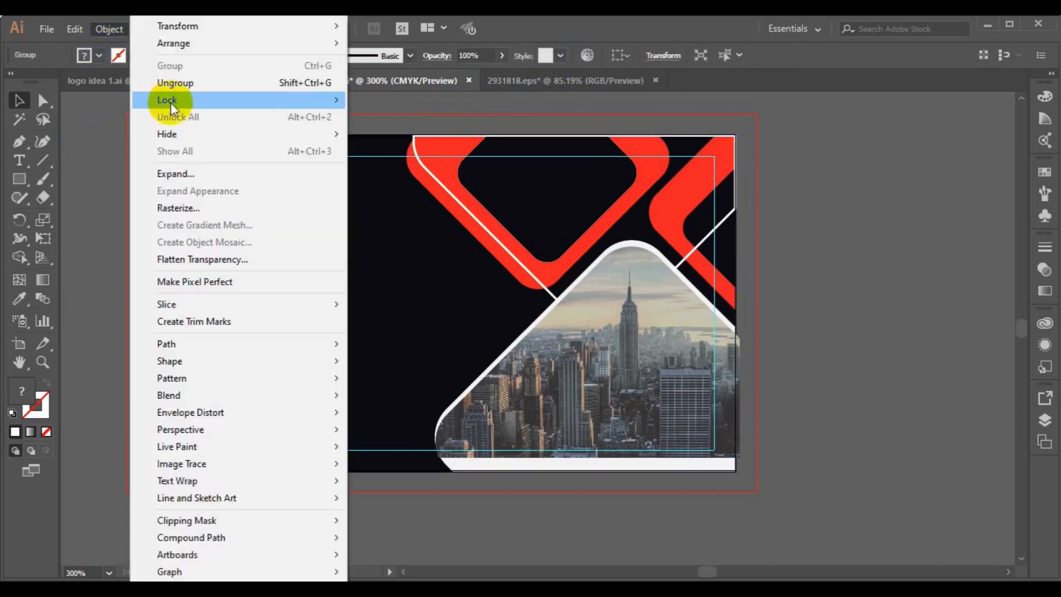
click(178, 87)
click(188, 384)
click(185, 371)
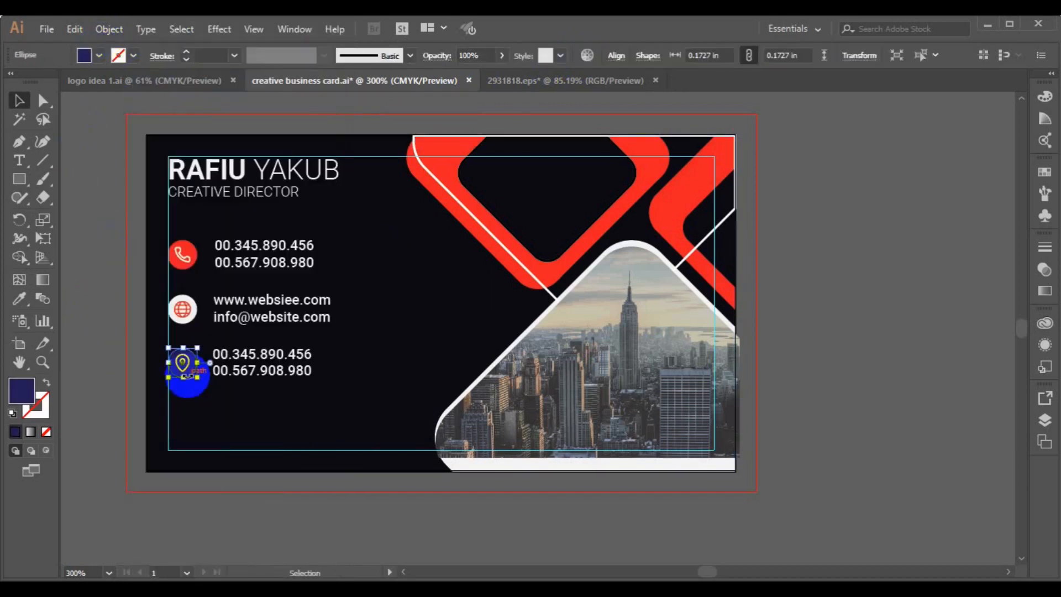
click(19, 299)
click(179, 264)
click(18, 100)
click(177, 365)
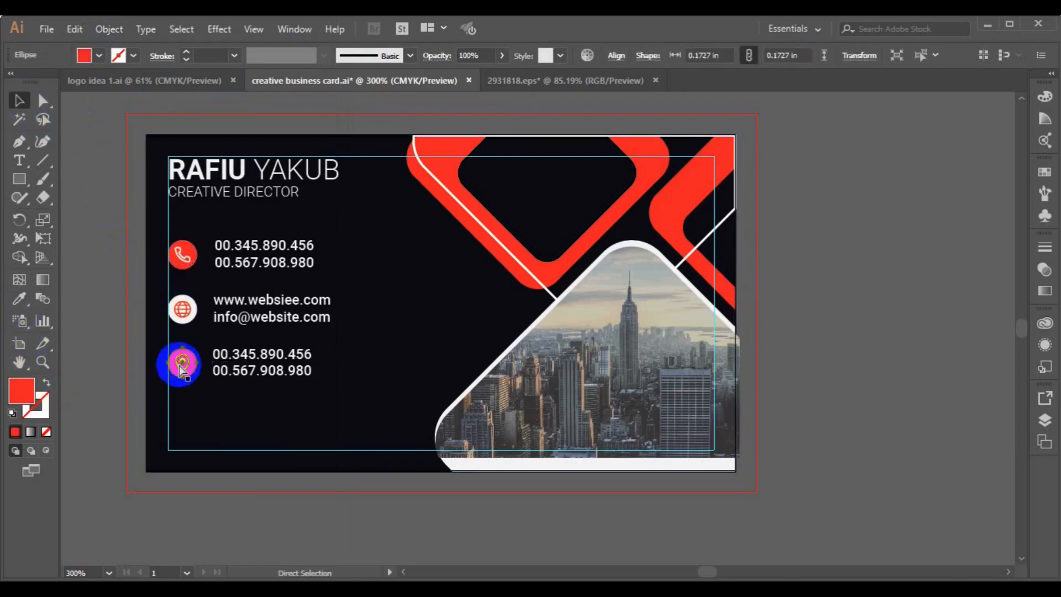
click(106, 331)
click(19, 160)
click(214, 352)
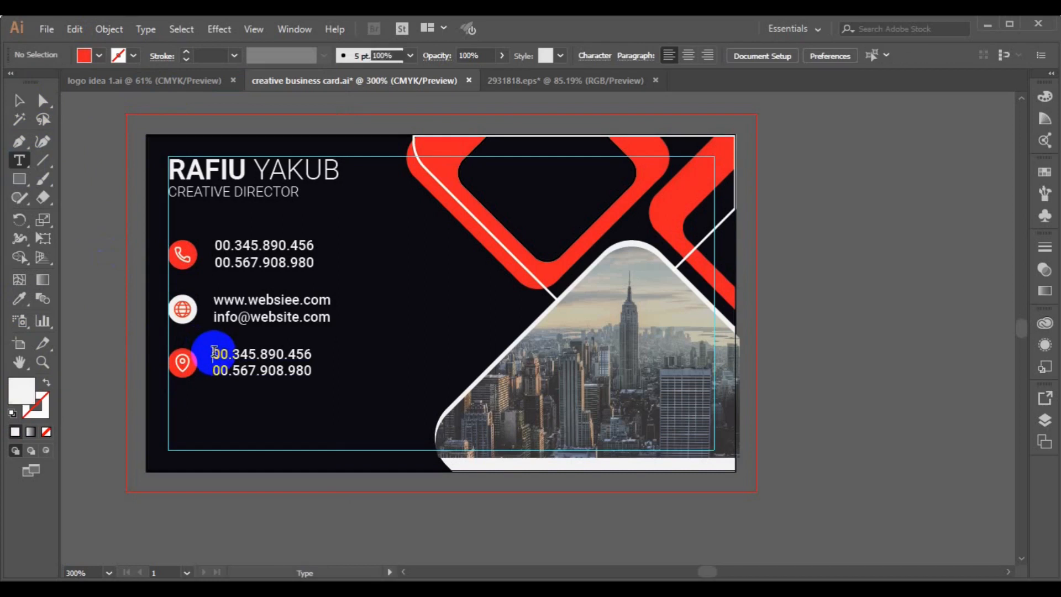
key(ctrl+a)
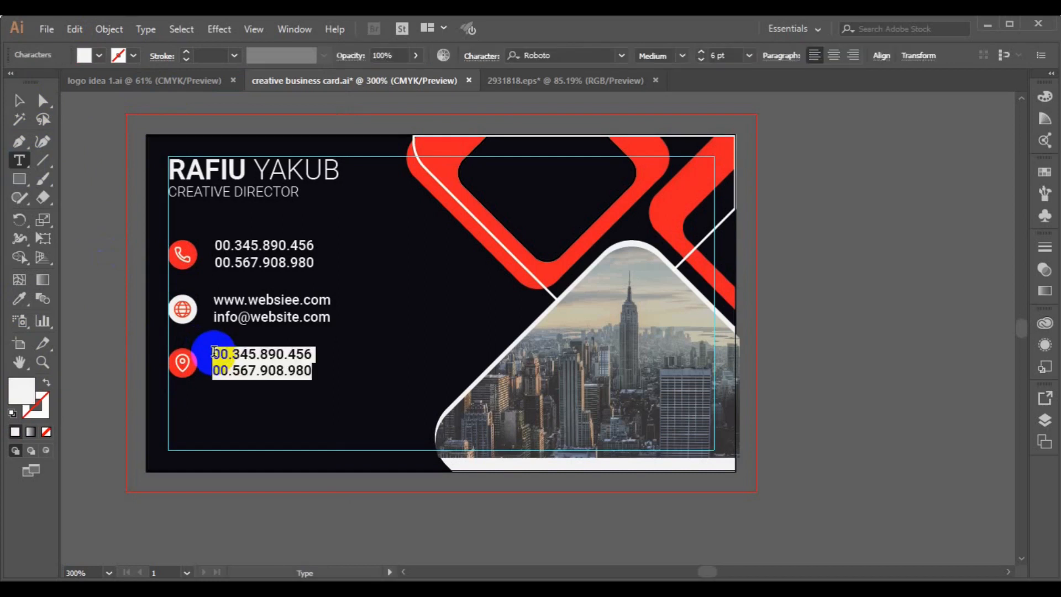
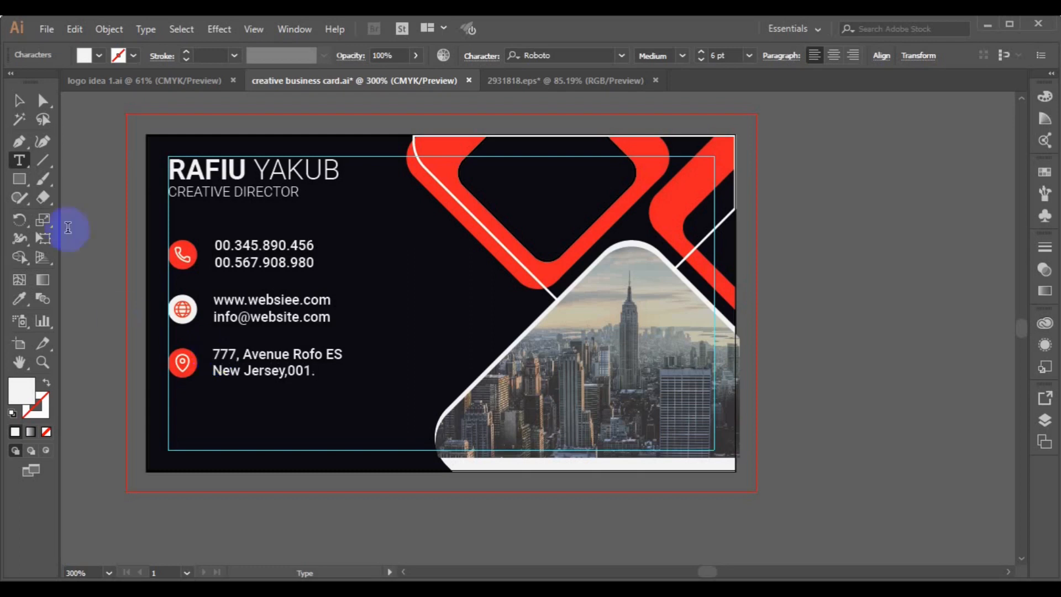
Draw a short red-stroke, no-fill line under CREATIVE DIRECTOR.
click(18, 100)
click(154, 315)
click(19, 141)
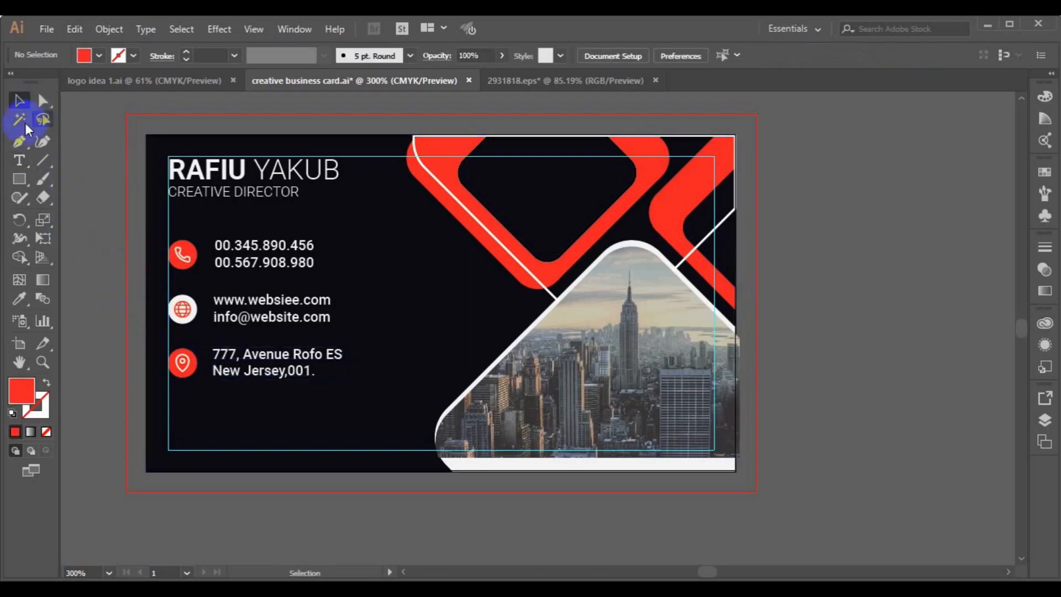
click(99, 55)
click(53, 81)
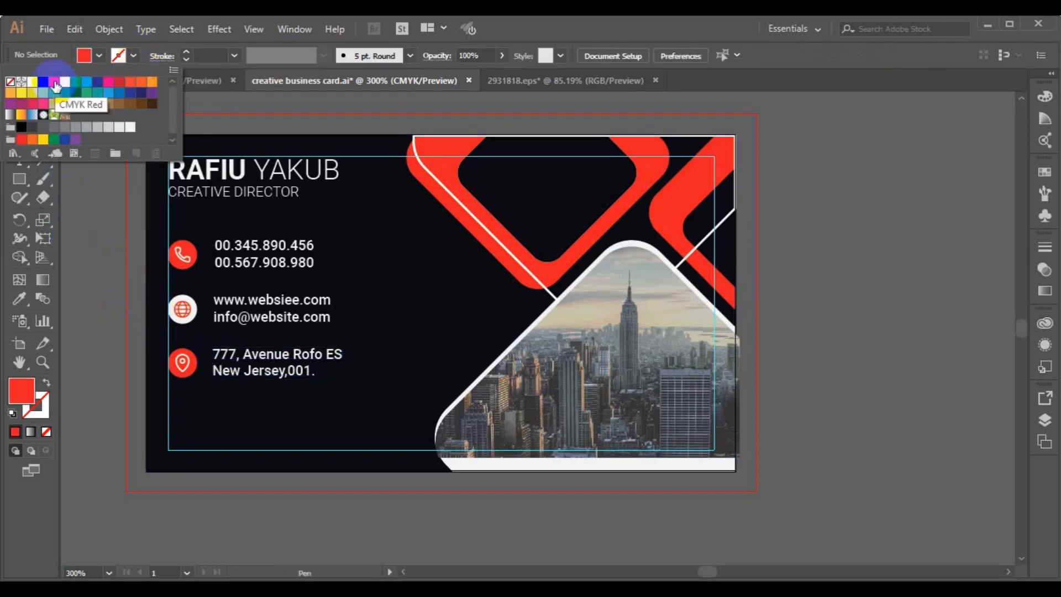
click(100, 55)
click(100, 55)
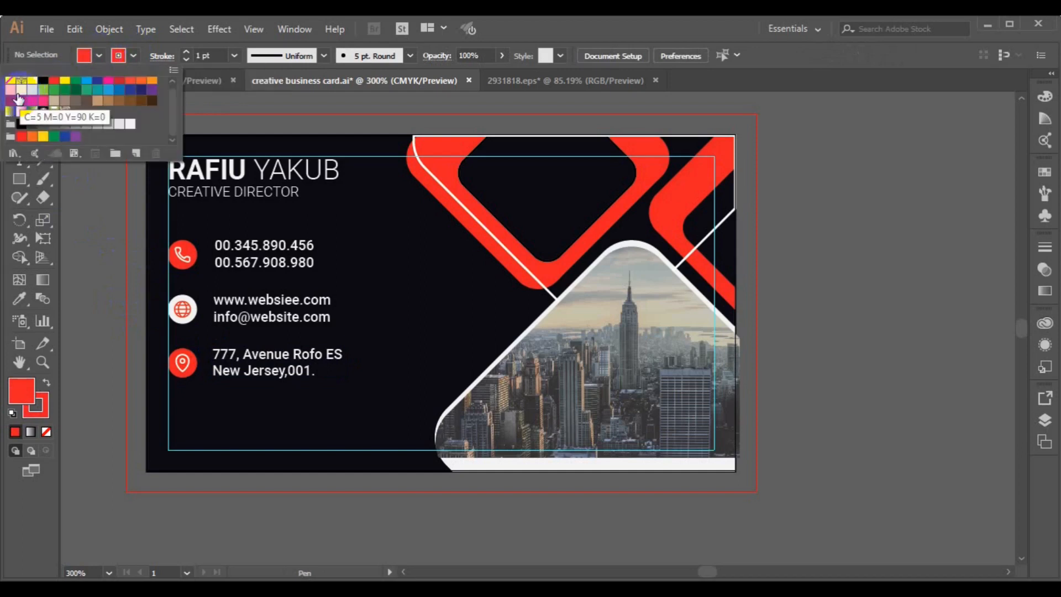
click(12, 81)
click(169, 209)
drag(169, 209, 230, 209)
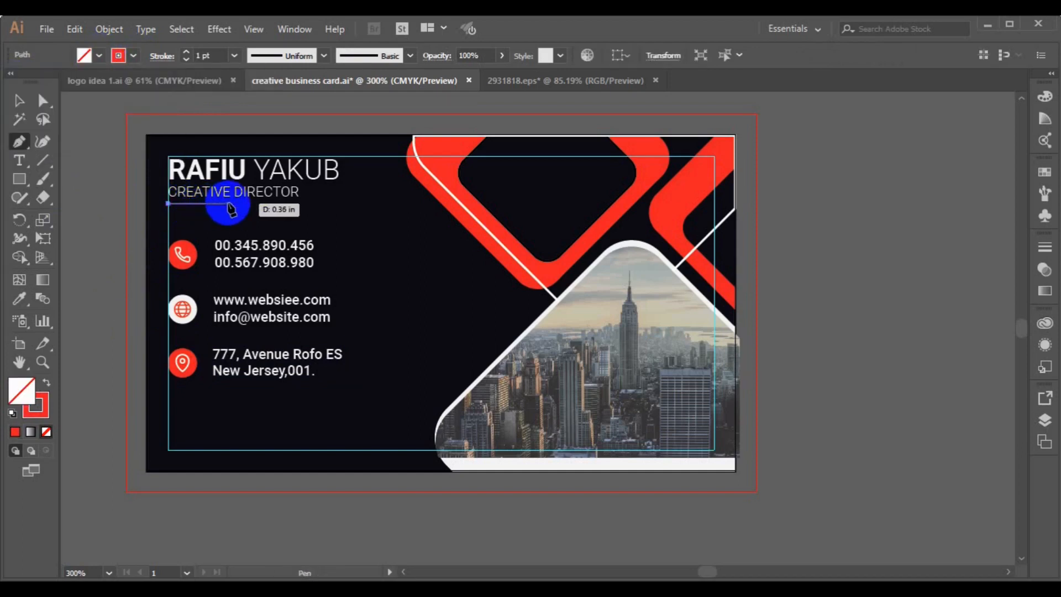
ctrl+click(253, 226)
Group the underline, name and title with the contact rows.
click(17, 102)
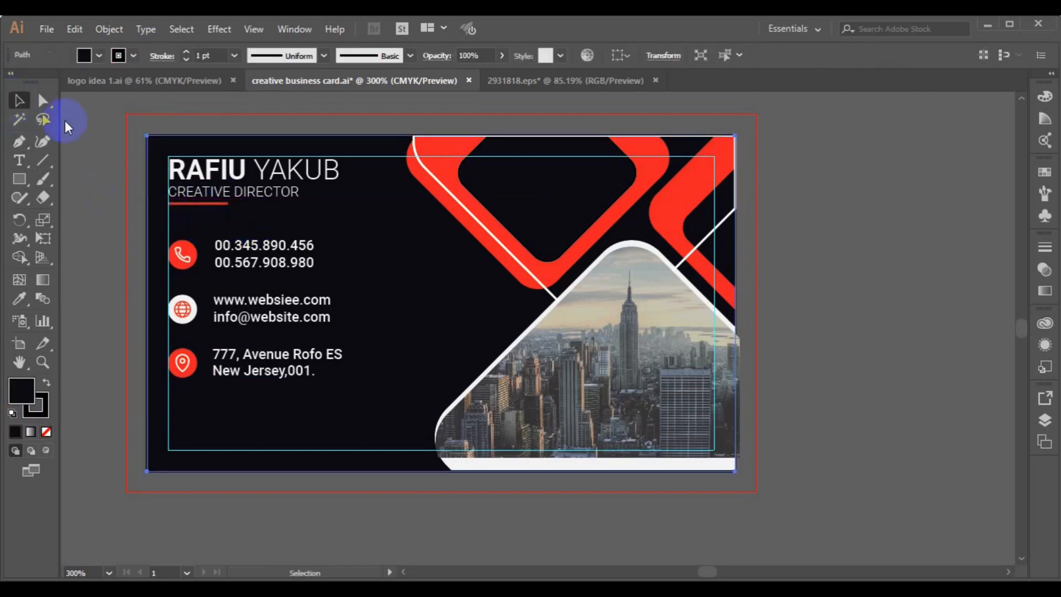
click(235, 202)
shift+click(244, 199)
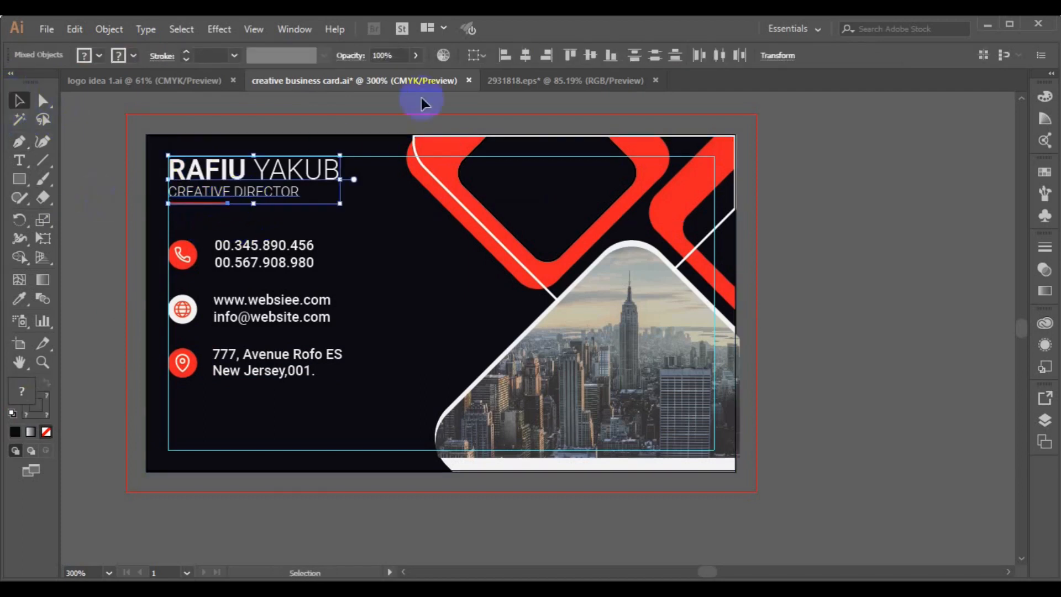
shift+click(281, 320)
key(ctrl+g)
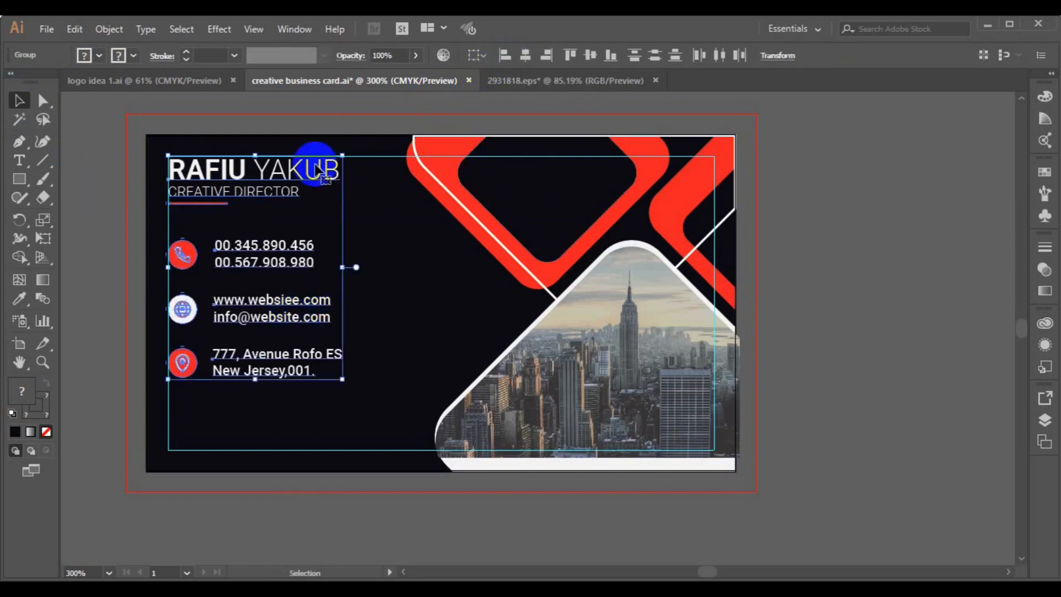
Nudge the contact rows slightly down and bring the whole card into view.
click(114, 240)
click(235, 259)
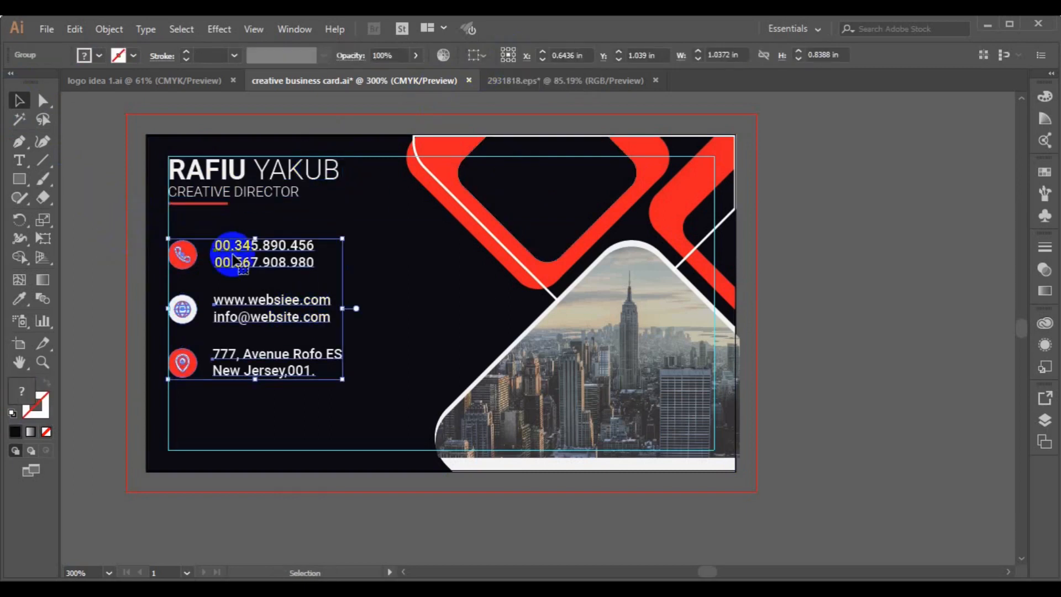
key(Down)
key(ctrl+minus)
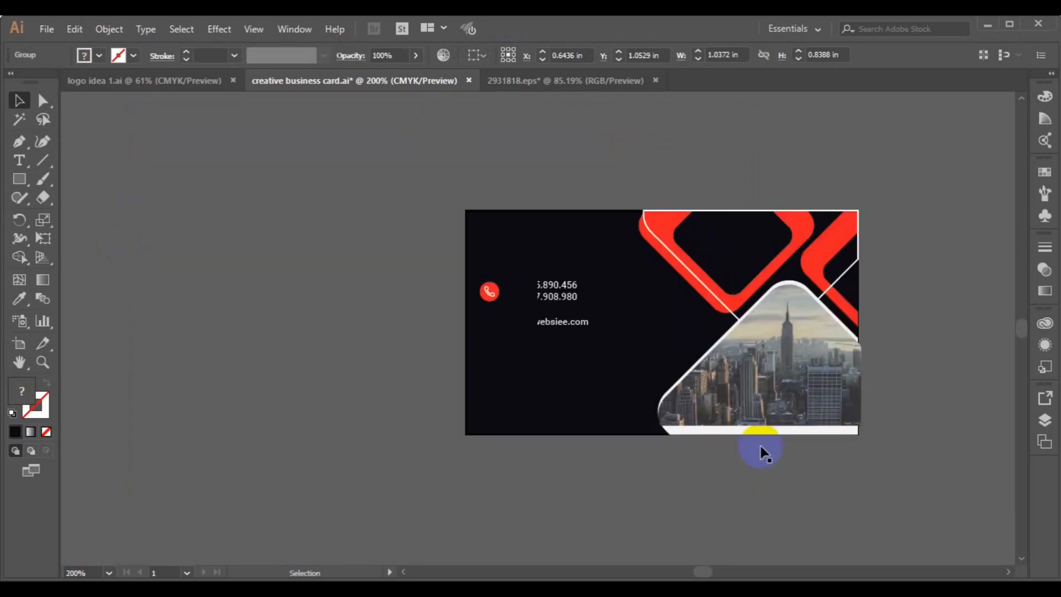
key(space)
drag(741, 379, 596, 378)
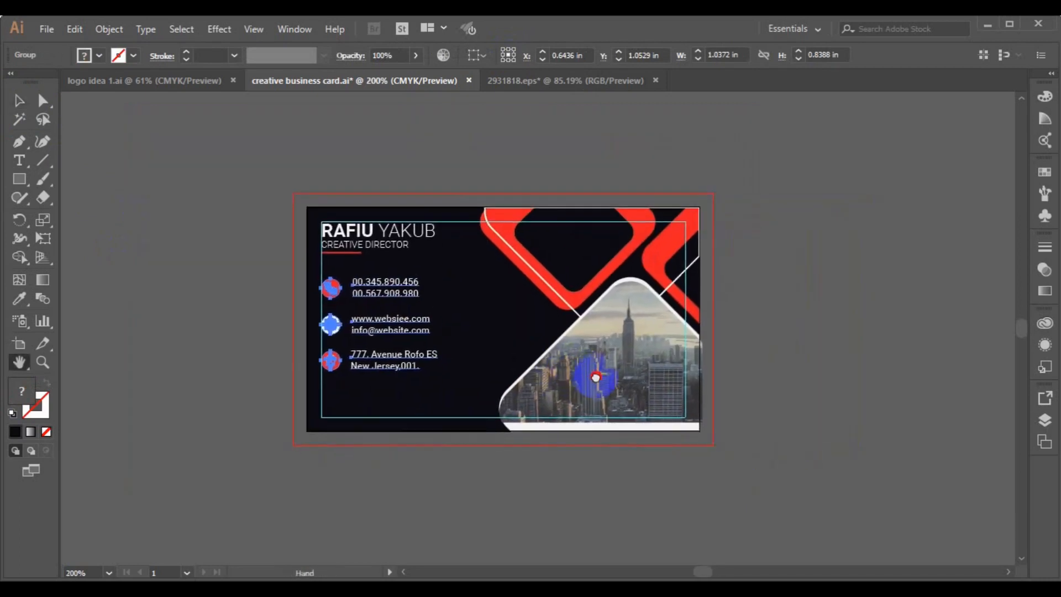